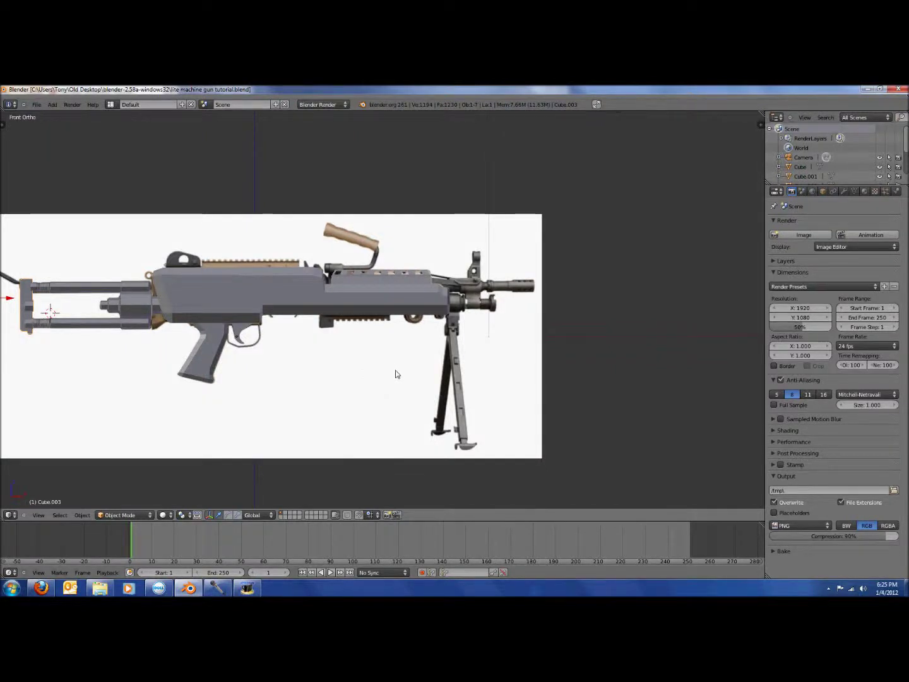
Deselect everything and save the file over the existing lite machine gun tutorial.blend.
{"action": "scroll", "coordinate": [323, 349], "scroll_direction": "down", "scroll_amount": 2}
{"action": "middle_click_drag", "start_coordinate": [396, 335], "coordinate": [358, 396]}
{"action": "key", "text": "KP_1"}
{"action": "scroll", "coordinate": [369, 381], "scroll_direction": "down", "scroll_amount": 3}
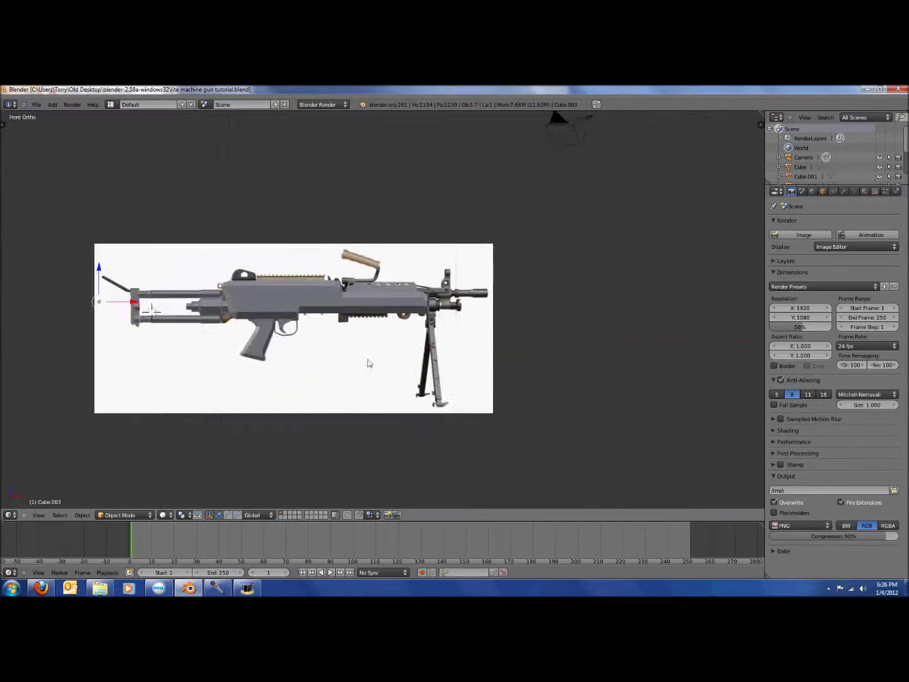
{"action": "key", "text": "a"}
{"action": "scroll", "coordinate": [374, 338], "scroll_direction": "up", "scroll_amount": 1}
{"action": "middle_click_drag", "start_coordinate": [437, 321], "coordinate": [439, 350]}
{"action": "key", "text": "KP_3"}
{"action": "key", "text": "KP_1"}
{"action": "scroll", "coordinate": [394, 331], "scroll_direction": "up", "scroll_amount": 4}
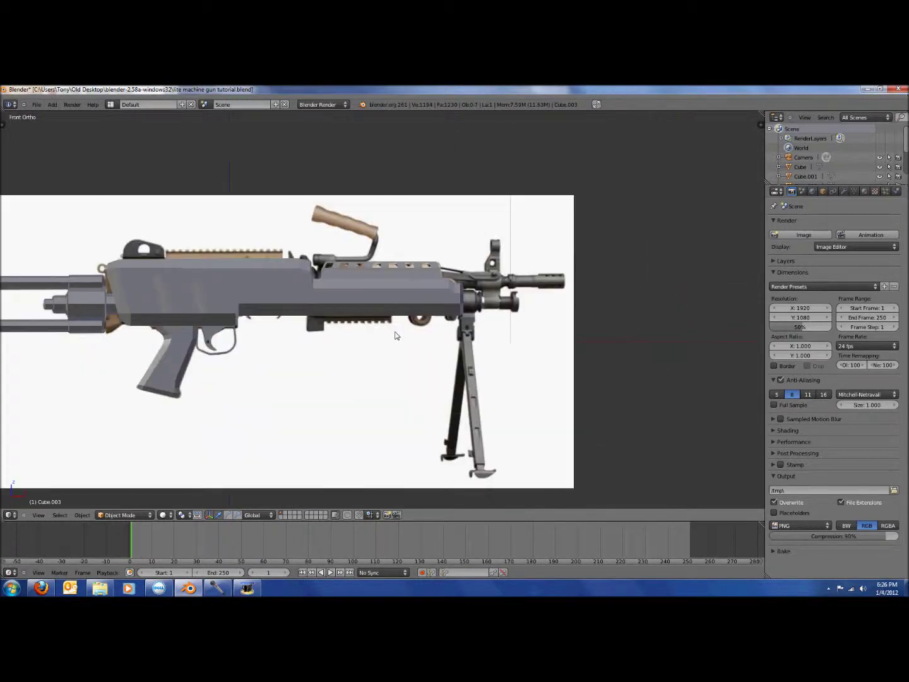
{"action": "key", "text": "ctrl+s"}
{"action": "left_click", "coordinate": [395, 331]}
Open the receiver body's mesh for editing in wireframe, framed on its rear end in the front view.
{"action": "scroll", "coordinate": [216, 335], "scroll_direction": "down", "scroll_amount": 3}
{"action": "middle_click_drag", "start_coordinate": [216, 334], "coordinate": [453, 353], "text": "shift"}
{"action": "scroll", "coordinate": [485, 346], "scroll_direction": "up", "scroll_amount": 2}
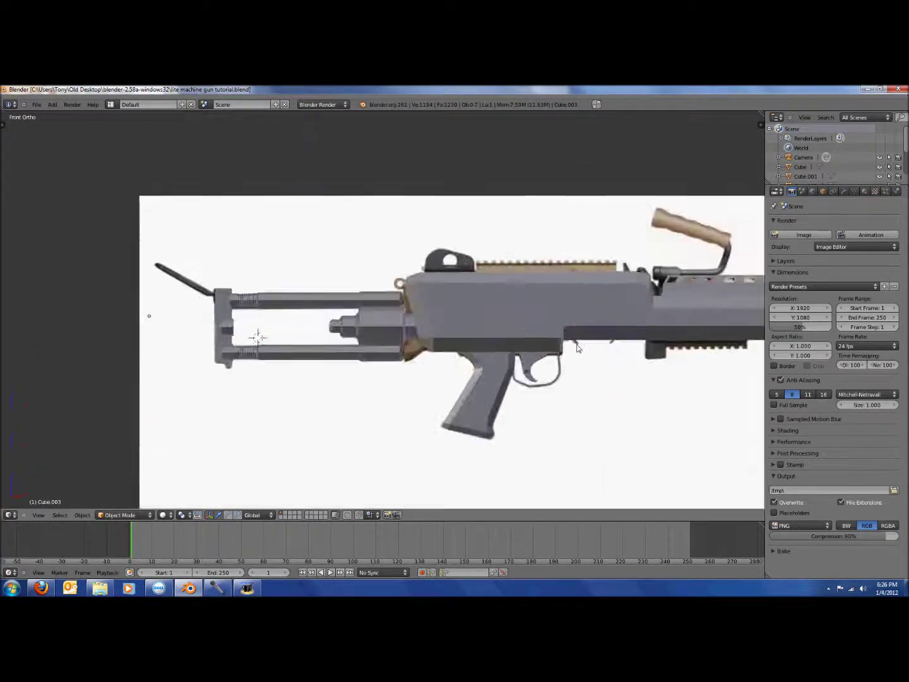
{"action": "scroll", "coordinate": [616, 347], "scroll_direction": "down", "scroll_amount": 1}
{"action": "middle_click_drag", "start_coordinate": [632, 347], "coordinate": [545, 346]}
{"action": "key", "text": "KP_1"}
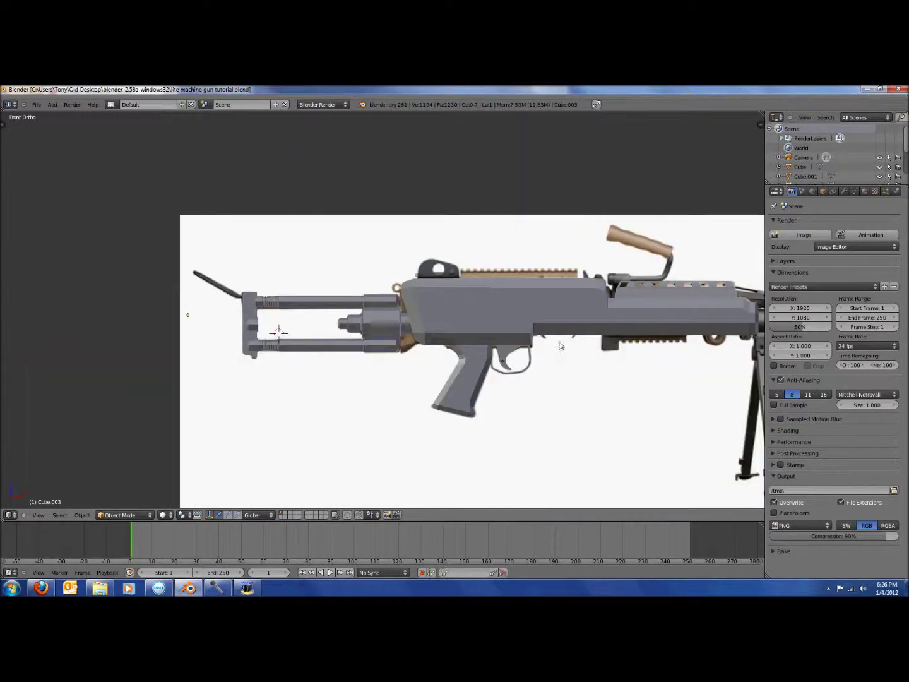
{"action": "scroll", "coordinate": [560, 344], "scroll_direction": "down", "scroll_amount": 2}
{"action": "scroll", "coordinate": [384, 310], "scroll_direction": "up", "scroll_amount": 4}
{"action": "scroll", "coordinate": [292, 313], "scroll_direction": "down", "scroll_amount": 1}
{"action": "scroll", "coordinate": [264, 350], "scroll_direction": "up", "scroll_amount": 5}
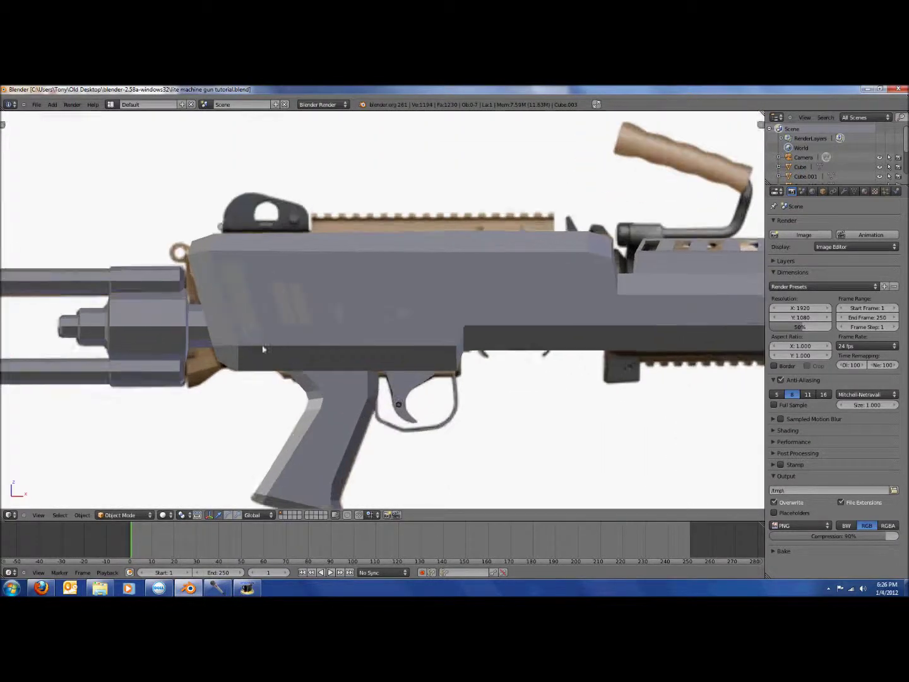
{"action": "right_click", "coordinate": [241, 332]}
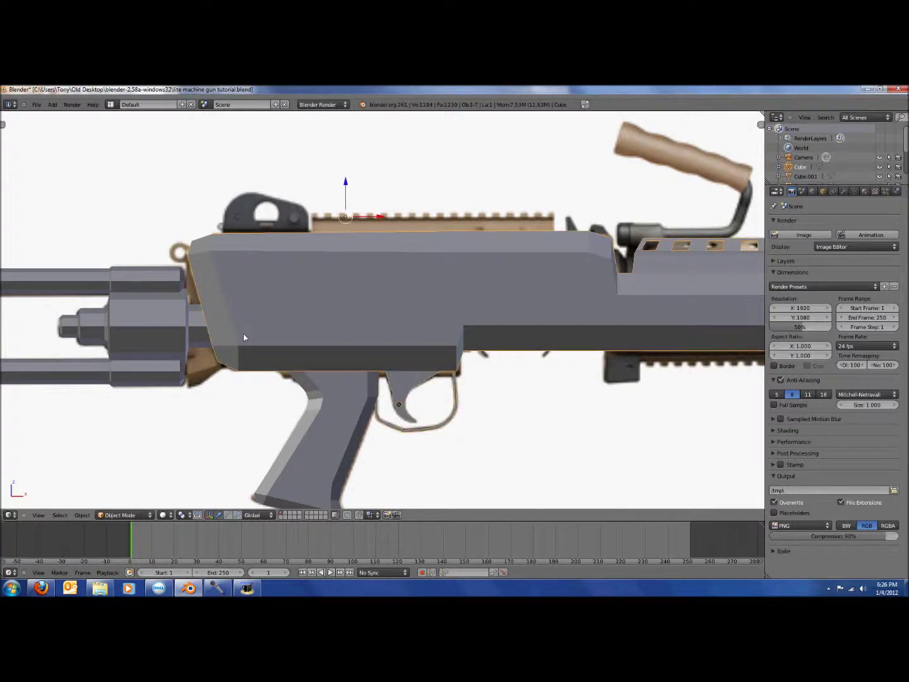
{"action": "key", "text": "Tab"}
{"action": "scroll", "coordinate": [269, 349], "scroll_direction": "up", "scroll_amount": 2}
{"action": "middle_click_drag", "start_coordinate": [338, 331], "coordinate": [427, 297], "text": "shift"}
{"action": "key", "text": "z"}
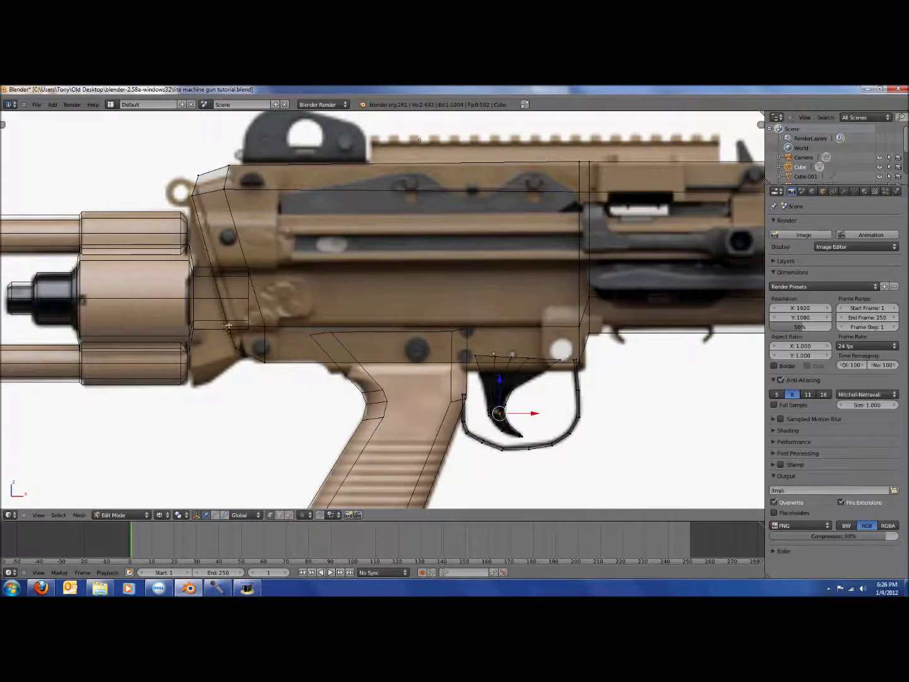
Extrude the upper and lower rear vertices of the receiver slightly toward the stock.
{"action": "key", "text": "b"}
{"action": "left_click_drag", "start_coordinate": [219, 315], "coordinate": [252, 372]}
{"action": "key", "text": "b"}
{"action": "left_click_drag", "start_coordinate": [179, 149], "coordinate": [208, 211]}
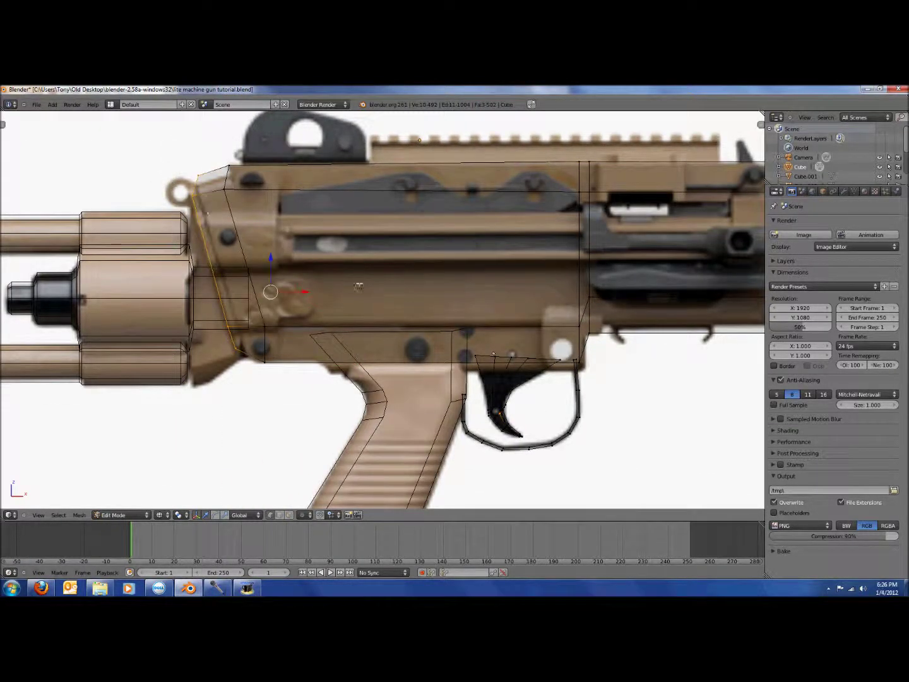
{"action": "key", "text": "e"}
{"action": "left_click", "coordinate": [417, 365]}
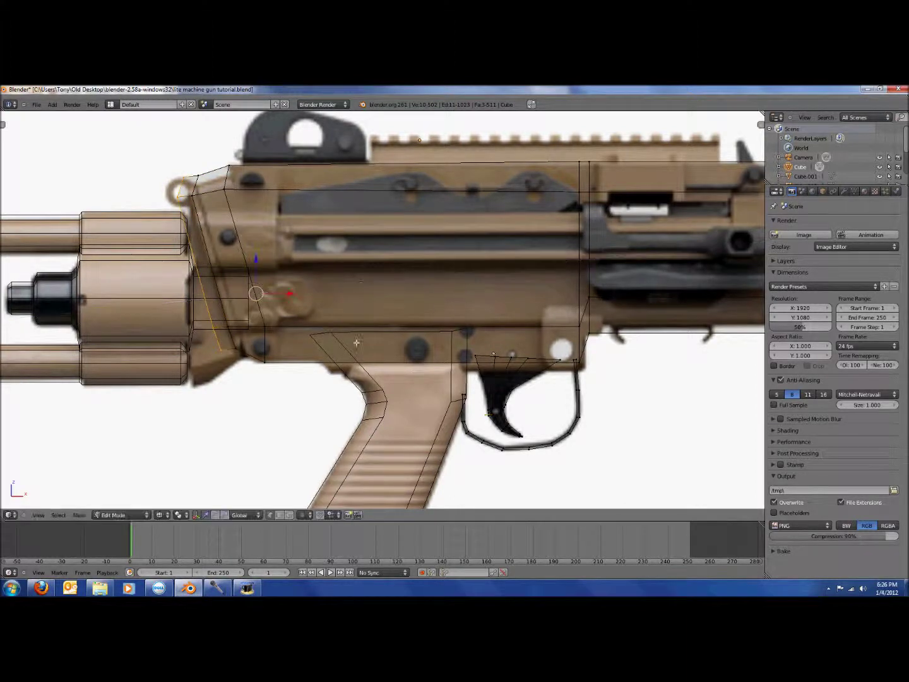
{"action": "middle_click_drag", "start_coordinate": [355, 343], "coordinate": [408, 349]}
{"action": "key", "text": "e"}
{"action": "middle_click_drag", "start_coordinate": [521, 320], "coordinate": [387, 313]}
{"action": "key", "text": "KP_3"}
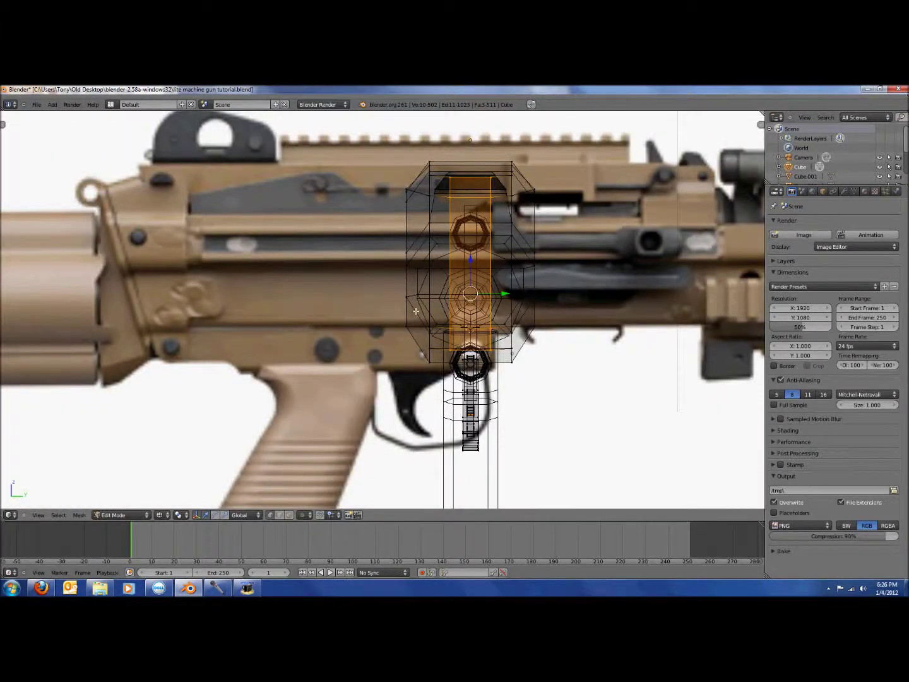
{"action": "key", "text": "KP_1"}
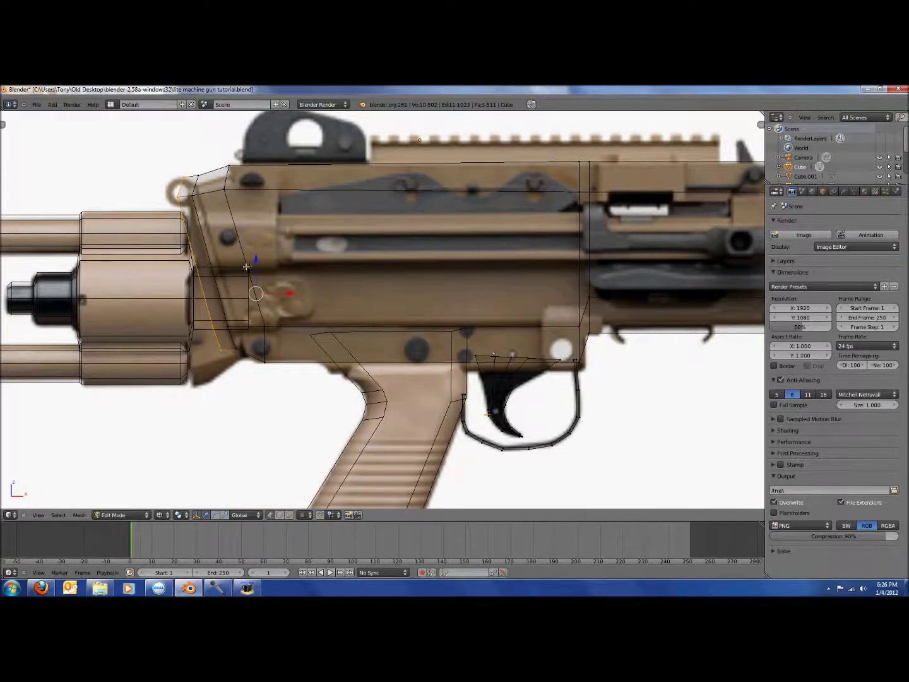
Move the extrusion's top vertices down to the end of the upper stock tube.
{"action": "key", "text": "a"}
{"action": "key", "text": "b"}
{"action": "left_click_drag", "start_coordinate": [151, 172], "coordinate": [187, 231]}
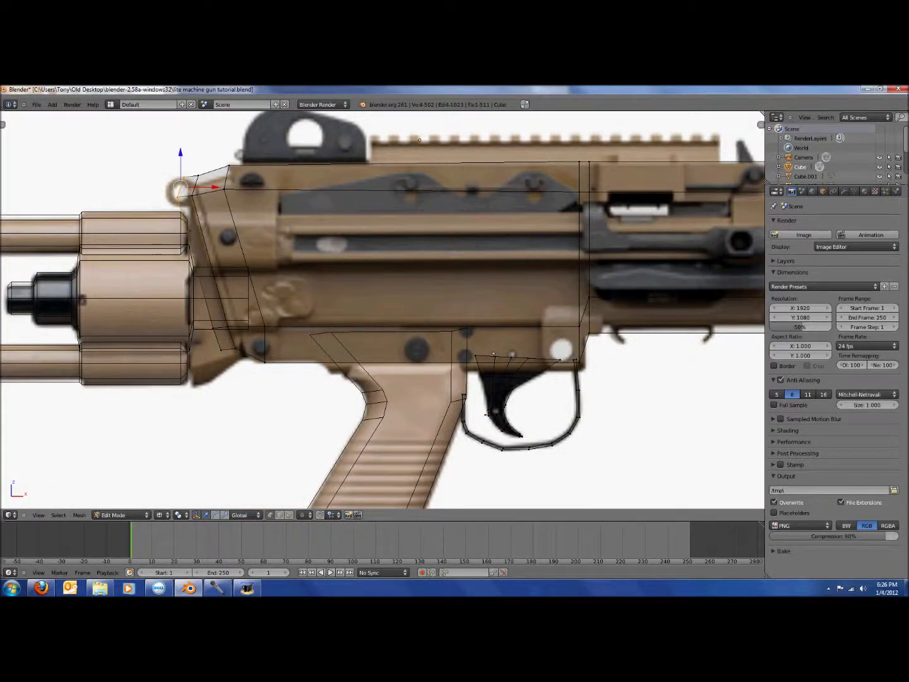
{"action": "left_click_drag", "start_coordinate": [169, 158], "coordinate": [187, 219]}
{"action": "key", "text": "g"}
{"action": "left_click", "coordinate": [209, 327]}
{"action": "key", "text": "a"}
Shift the lower vertices of the upper extrusion down along the receiver's slanted rear edge.
{"action": "key", "text": "b"}
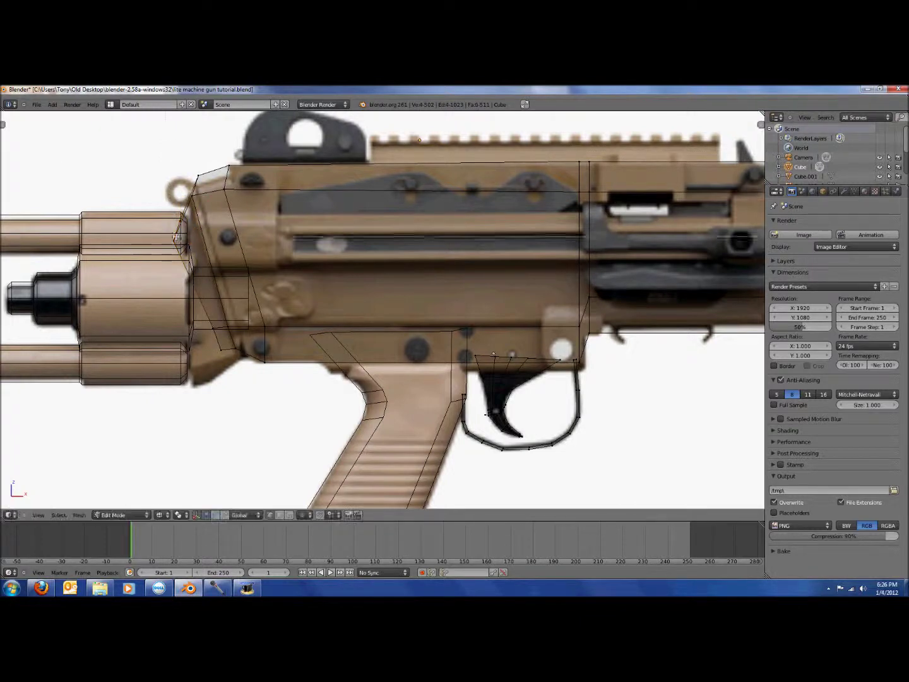
{"action": "left_click_drag", "start_coordinate": [165, 238], "coordinate": [190, 257]}
{"action": "key", "text": "g"}
{"action": "left_click", "coordinate": [198, 256]}
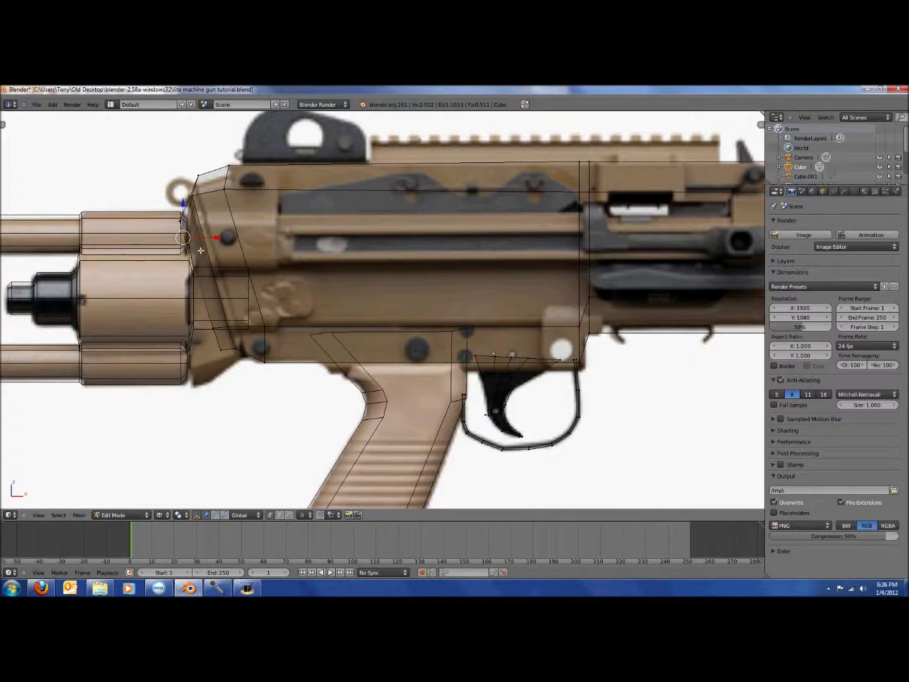
{"action": "key", "text": "g"}
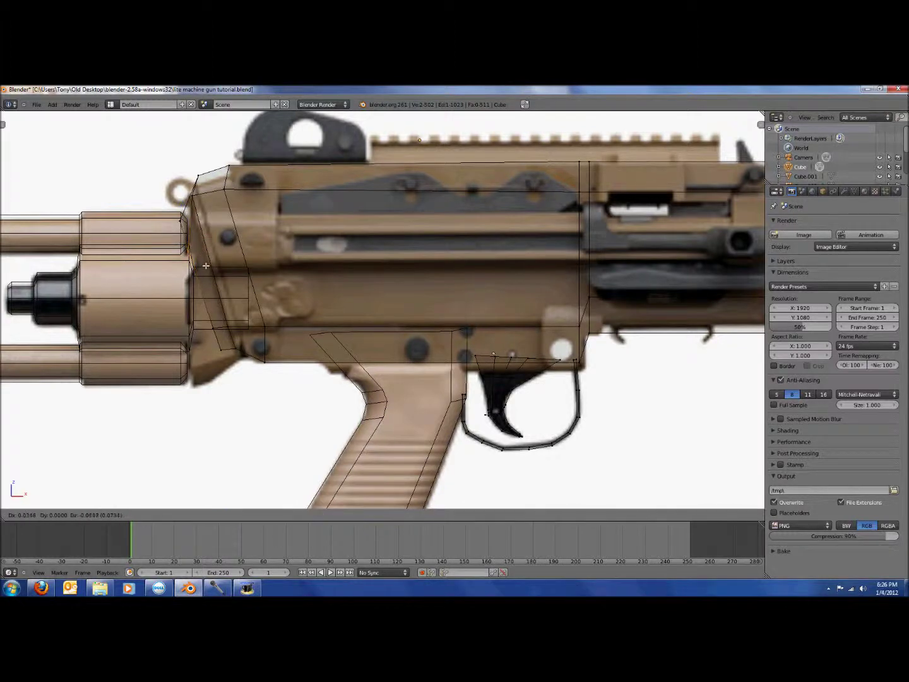
{"action": "left_click", "coordinate": [202, 264]}
{"action": "key", "text": "a"}
Nudge the upper extrusion's top and bottom vertex pairs outward to match the reference image beside the upper tube.
{"action": "left_click_drag", "start_coordinate": [177, 219], "coordinate": [184, 222]}
{"action": "key", "text": "g"}
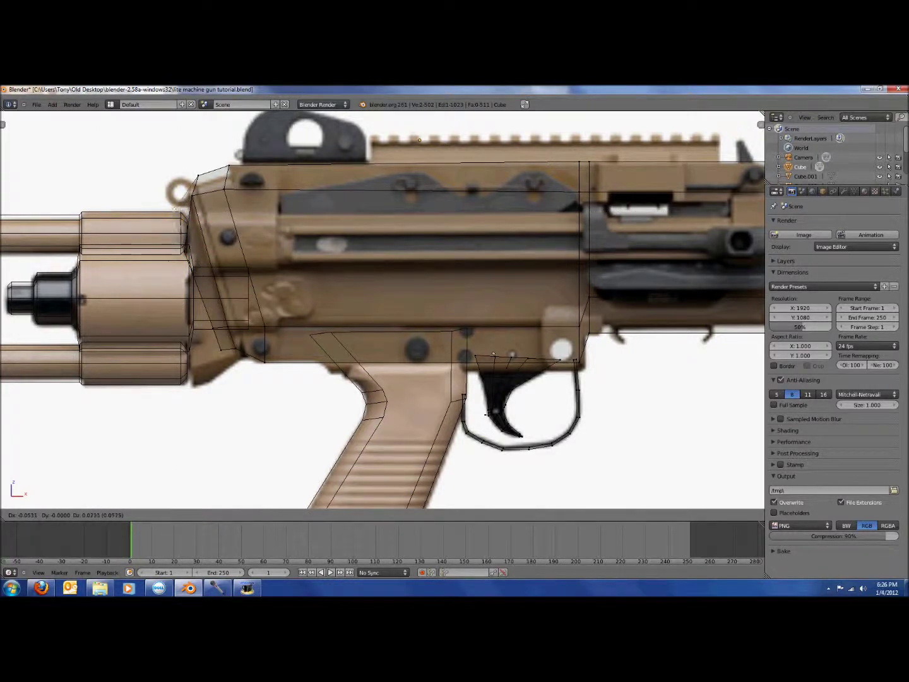
{"action": "left_click", "coordinate": [180, 211]}
{"action": "key", "text": "a"}
{"action": "key", "text": "b"}
{"action": "left_click_drag", "start_coordinate": [182, 247], "coordinate": [190, 260]}
{"action": "key", "text": "g"}
{"action": "left_click", "coordinate": [183, 243]}
{"action": "key", "text": "a"}
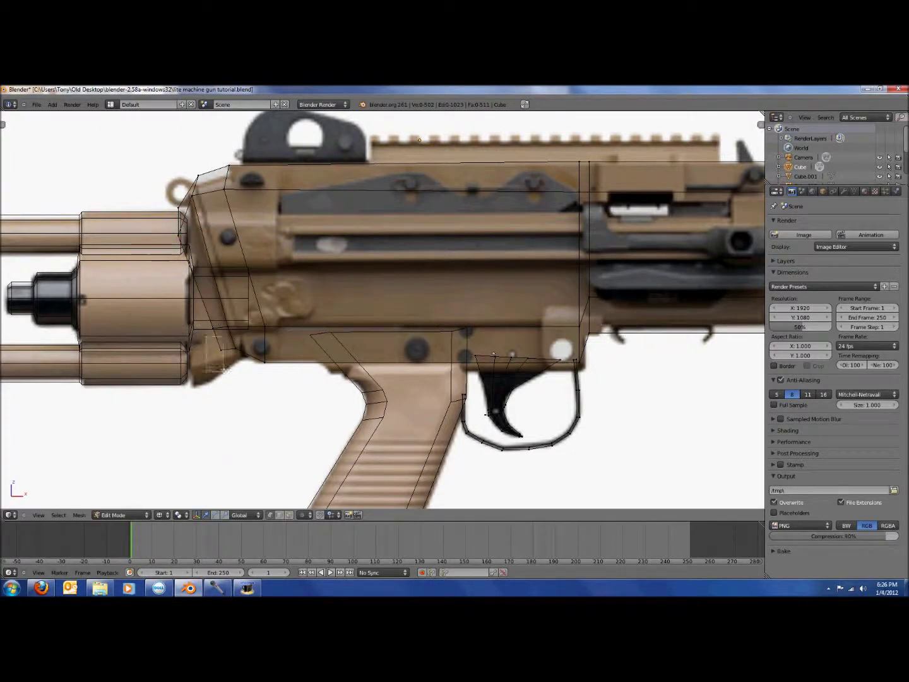
Move the lower extrusion's bottom vertices to the corners of the tan bracket below the receiver's rear end.
{"action": "key", "text": "g"}
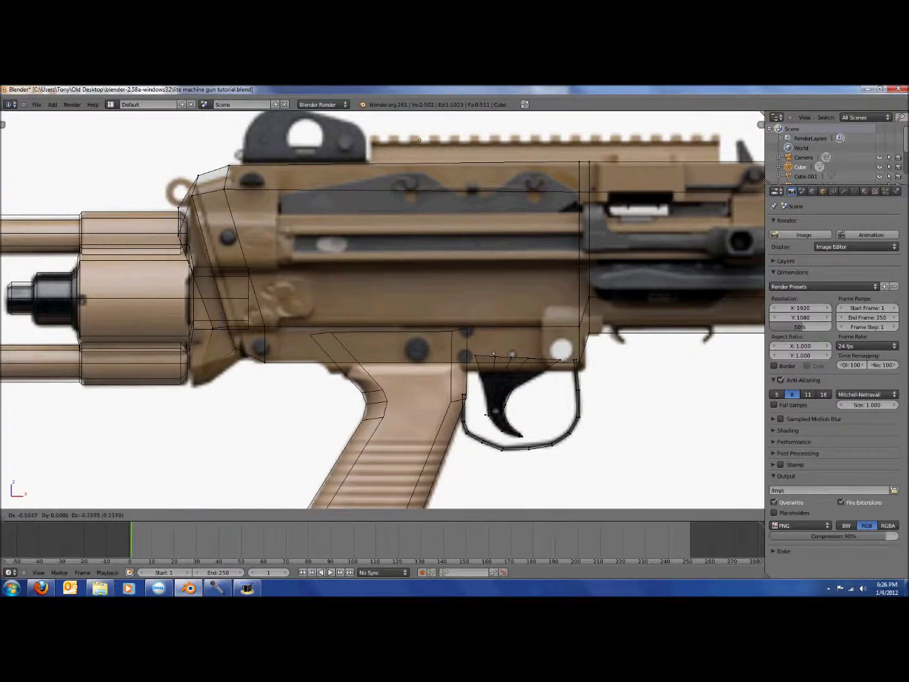
{"action": "left_click", "coordinate": [199, 380]}
{"action": "key", "text": "a"}
{"action": "key", "text": "b"}
{"action": "left_click_drag", "start_coordinate": [227, 341], "coordinate": [240, 358]}
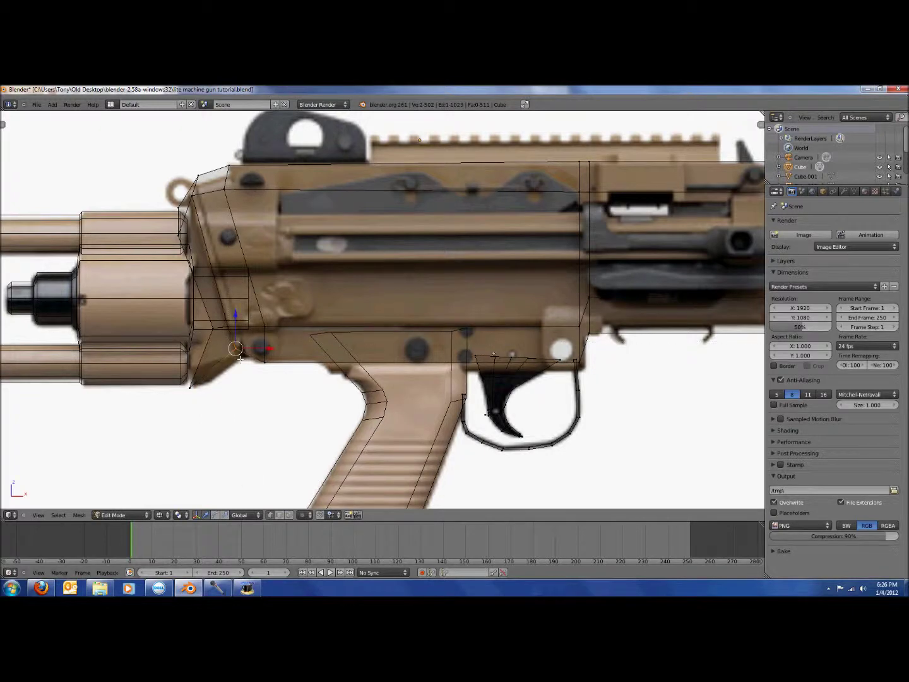
{"action": "key", "text": "g"}
{"action": "left_click", "coordinate": [244, 365]}
{"action": "key", "text": "a"}
Move the lower extrusion's remaining upper vertices down to the bracket's rear edge beside the lower stock tube.
{"action": "key", "text": "b"}
{"action": "left_click_drag", "start_coordinate": [204, 318], "coordinate": [218, 342]}
{"action": "key", "text": "g"}
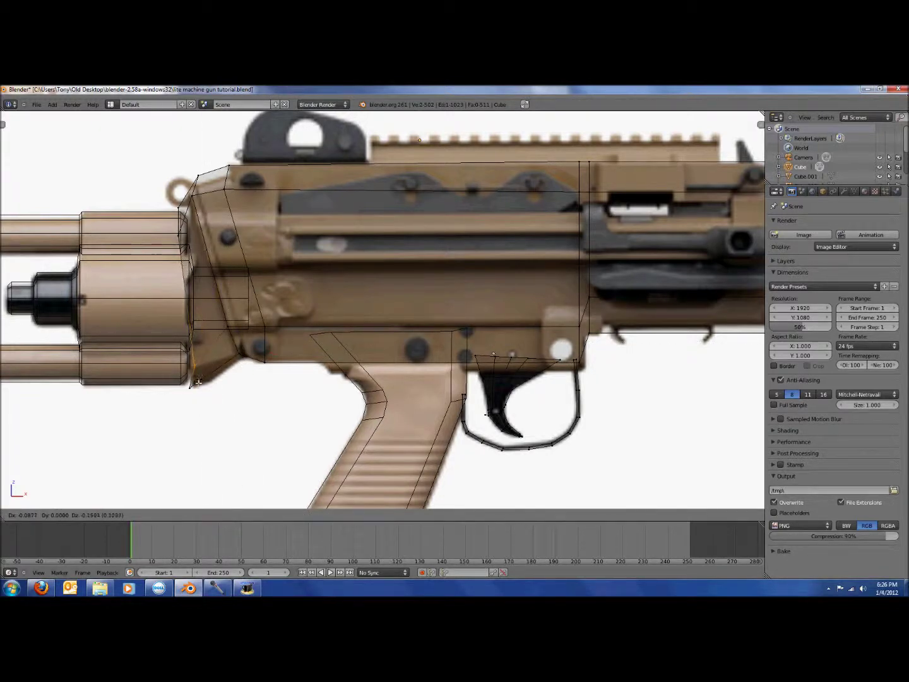
{"action": "left_click", "coordinate": [199, 381]}
Extrude the upper and lower rear vertices further toward the stock, scale them together and inspect the resulting shape.
{"action": "right_click", "coordinate": [192, 377]}
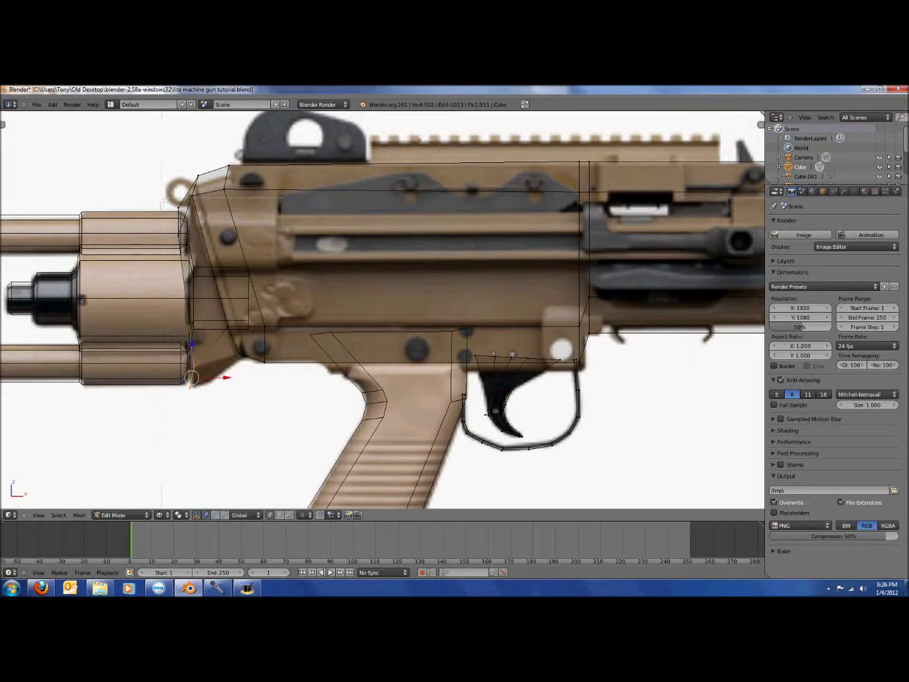
{"action": "left_click_drag", "start_coordinate": [162, 198], "coordinate": [187, 248]}
{"action": "key", "text": "e"}
{"action": "left_click", "coordinate": [180, 250]}
{"action": "key", "text": "s"}
{"action": "left_click", "coordinate": [223, 364]}
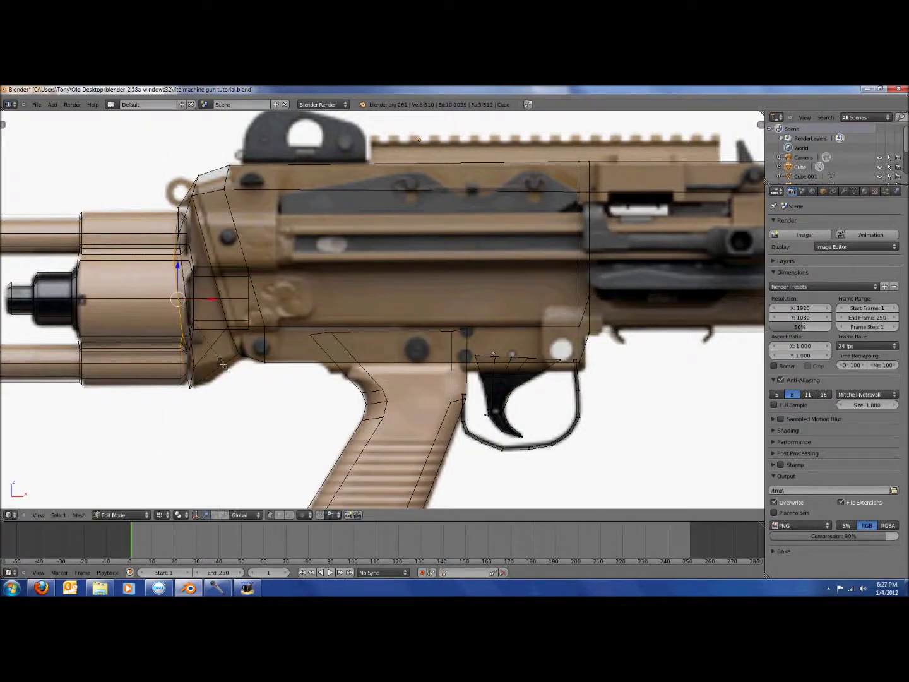
{"action": "key", "text": "a"}
{"action": "key", "text": "b"}
{"action": "left_click_drag", "start_coordinate": [167, 327], "coordinate": [183, 346]}
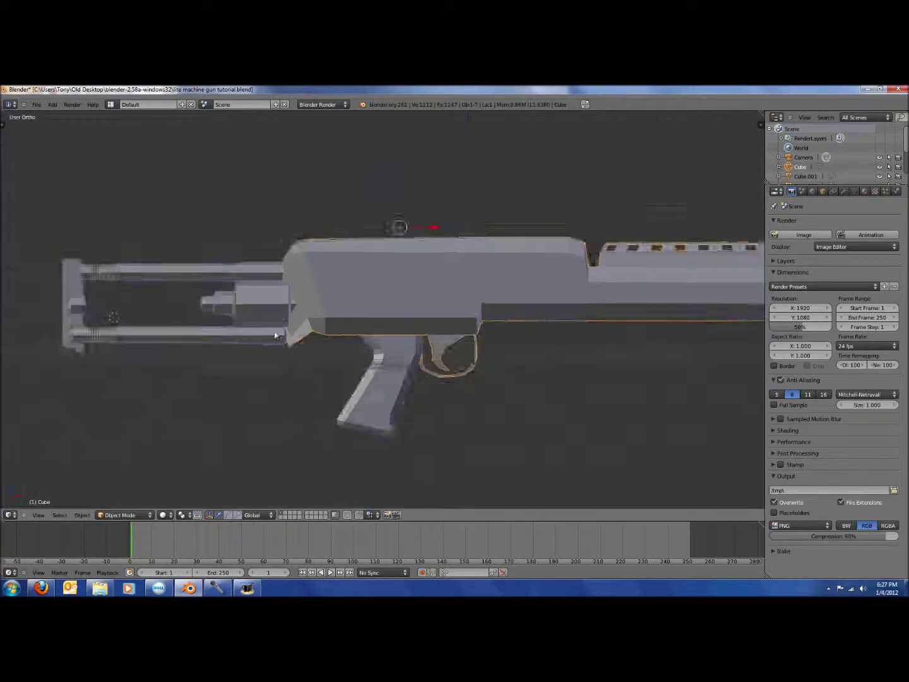
{"action": "mouse_move", "coordinate": [303, 341]}
{"action": "middle_mouse_down"}
{"action": "mouse_move", "coordinate": [319, 349]}
{"action": "mouse_move", "coordinate": [444, 341]}
{"action": "mouse_move", "coordinate": [291, 335]}
{"action": "mouse_move", "coordinate": [302, 334]}
{"action": "middle_mouse_up"}
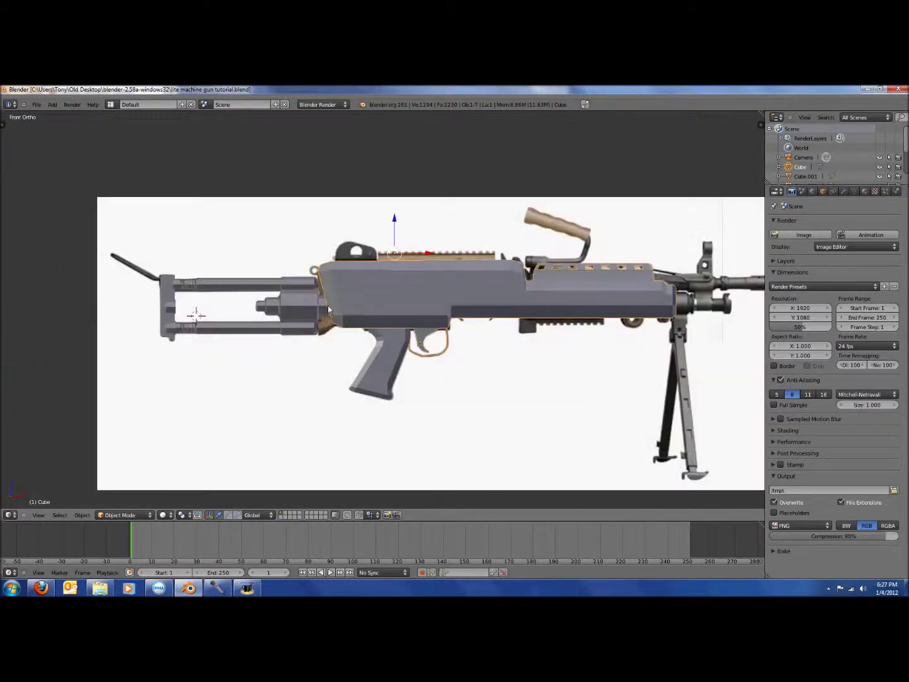
Save the file over the existing lite machine gun tutorial.blend again.
{"action": "scroll", "coordinate": [329, 289], "scroll_direction": "up", "scroll_amount": 3}
{"action": "key", "text": "ctrl+s"}
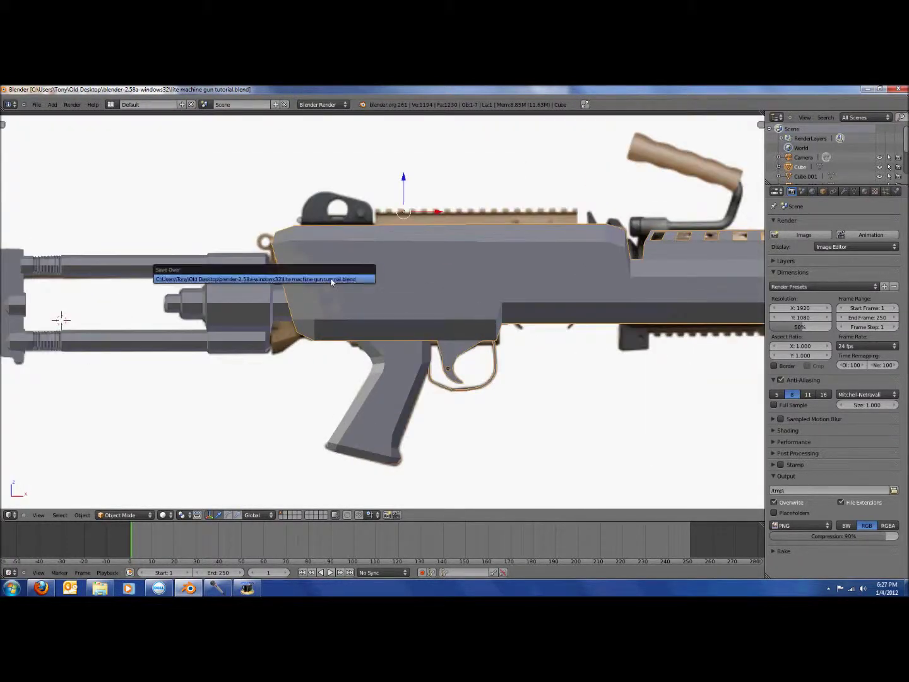
{"action": "left_click", "coordinate": [333, 282]}
Add a cylinder mesh with 8 vertices for the barrel.
{"action": "scroll", "coordinate": [333, 282], "scroll_direction": "down", "scroll_amount": 4}
{"action": "middle_click_drag", "start_coordinate": [626, 324], "coordinate": [291, 332], "text": "shift"}
{"action": "scroll", "coordinate": [291, 332], "scroll_direction": "up", "scroll_amount": 3}
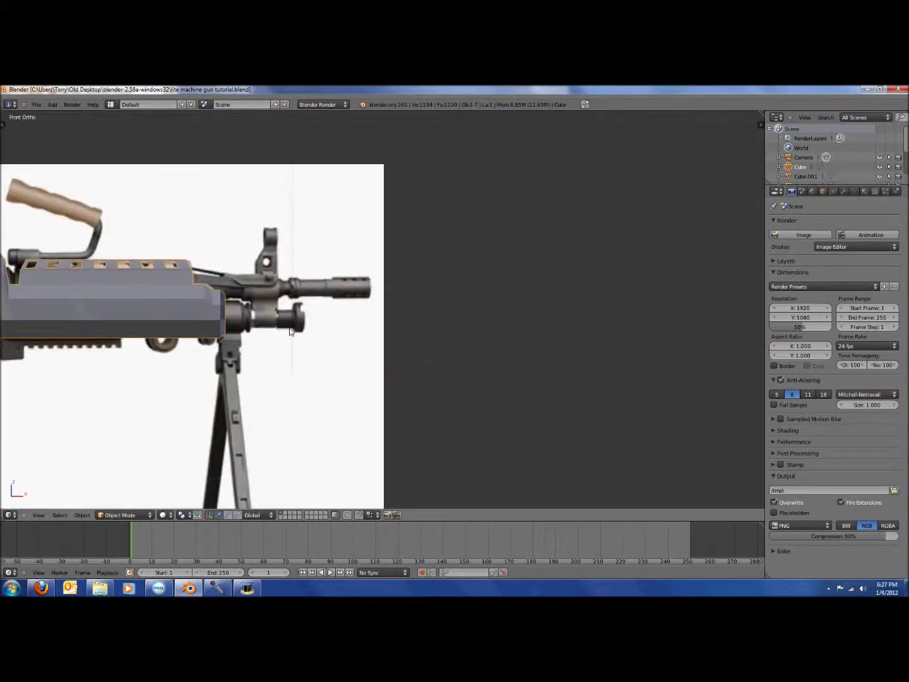
{"action": "scroll", "coordinate": [222, 323], "scroll_direction": "up", "scroll_amount": 2}
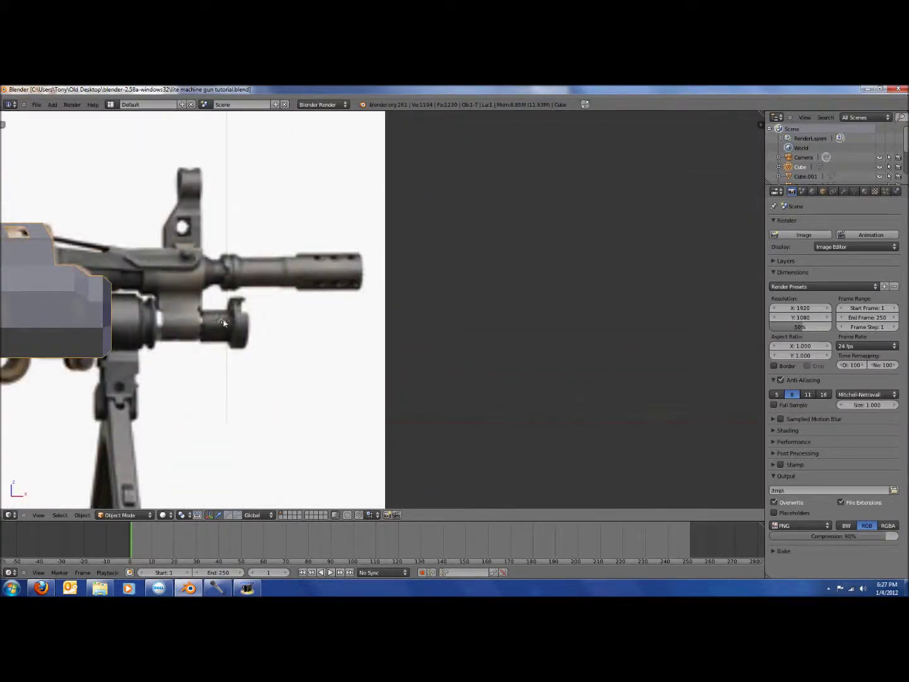
{"action": "middle_click_drag", "start_coordinate": [223, 322], "coordinate": [412, 355], "text": "shift"}
{"action": "left_click", "coordinate": [53, 106]}
{"action": "mouse_move", "coordinate": [58, 115]}
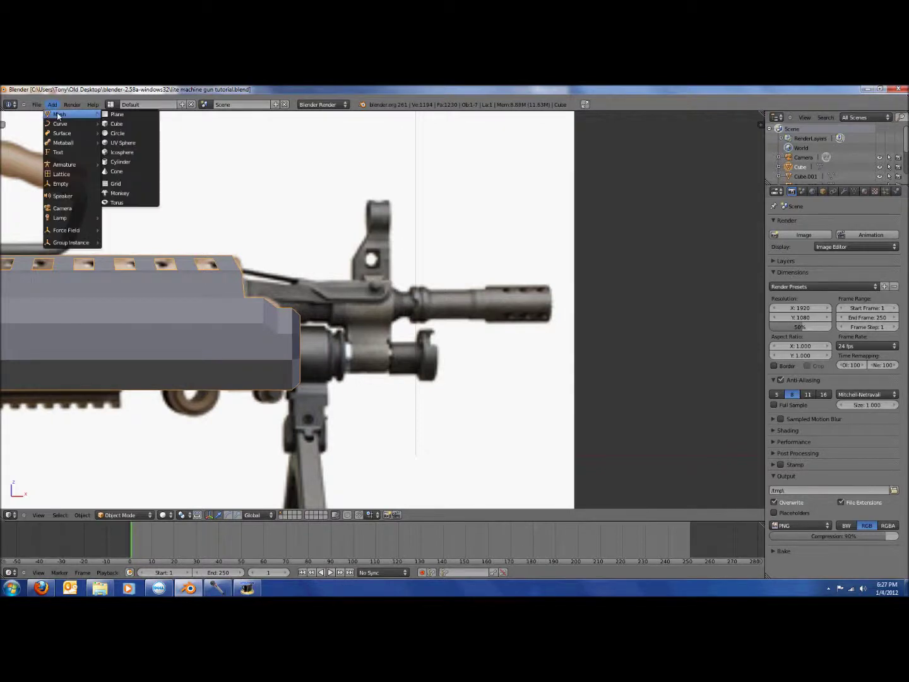
{"action": "left_click", "coordinate": [120, 161]}
{"action": "scroll", "coordinate": [229, 240], "scroll_direction": "down", "scroll_amount": 1}
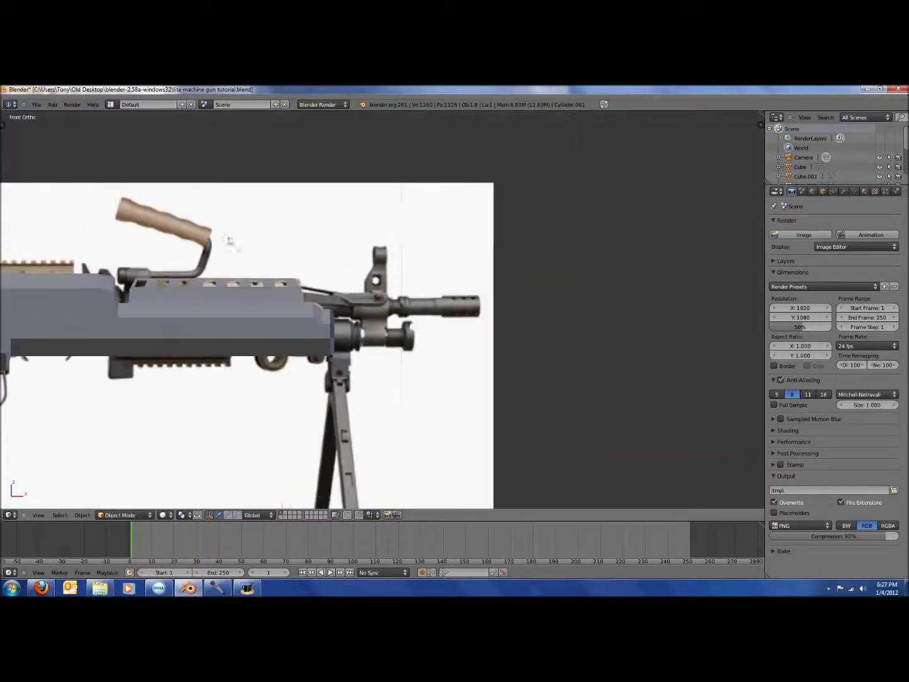
{"action": "scroll", "coordinate": [230, 239], "scroll_direction": "down", "scroll_amount": 3}
{"action": "key", "text": "t"}
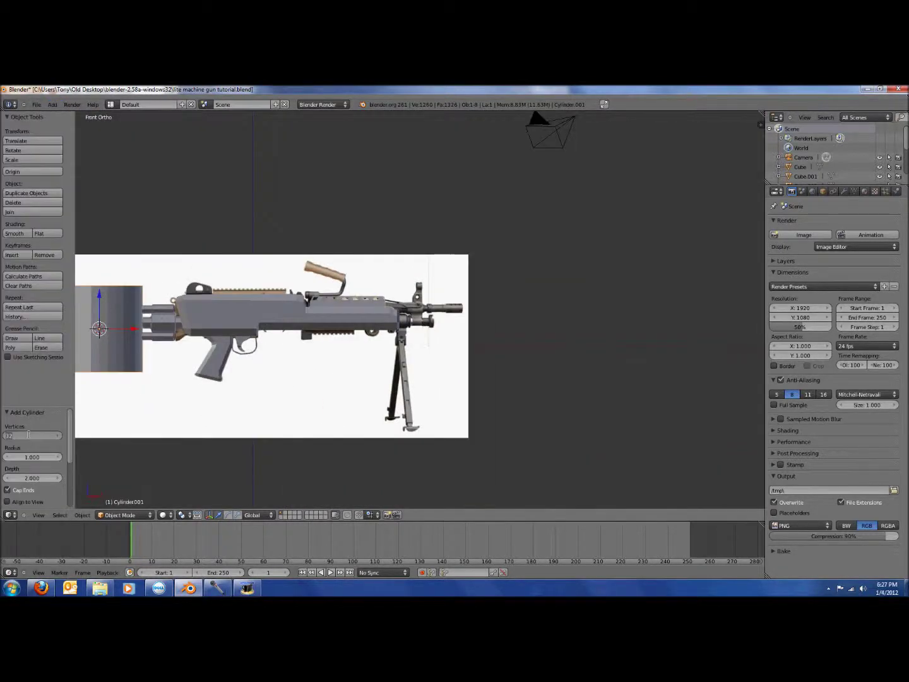
{"action": "type", "text": "8"}
{"action": "key", "text": "Return"}
{"action": "key", "text": "t"}
Move the cylinder to the front of the gun and rotate it so its axis runs along the barrel.
{"action": "scroll", "coordinate": [156, 366], "scroll_direction": "down", "scroll_amount": 3}
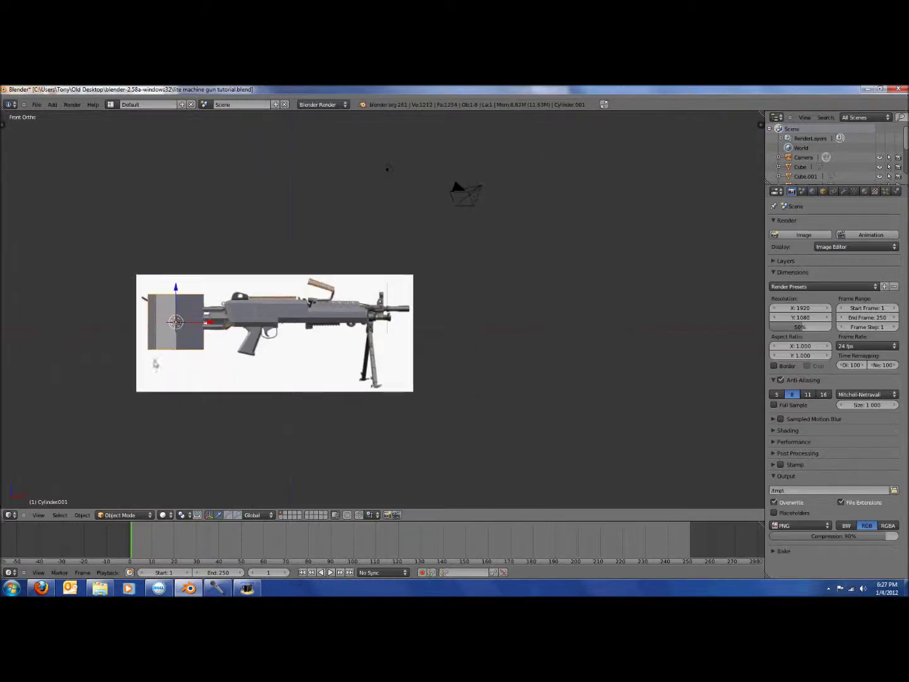
{"action": "scroll", "coordinate": [131, 323], "scroll_direction": "up", "scroll_amount": 2}
{"action": "key", "text": "g"}
{"action": "left_click", "coordinate": [456, 301]}
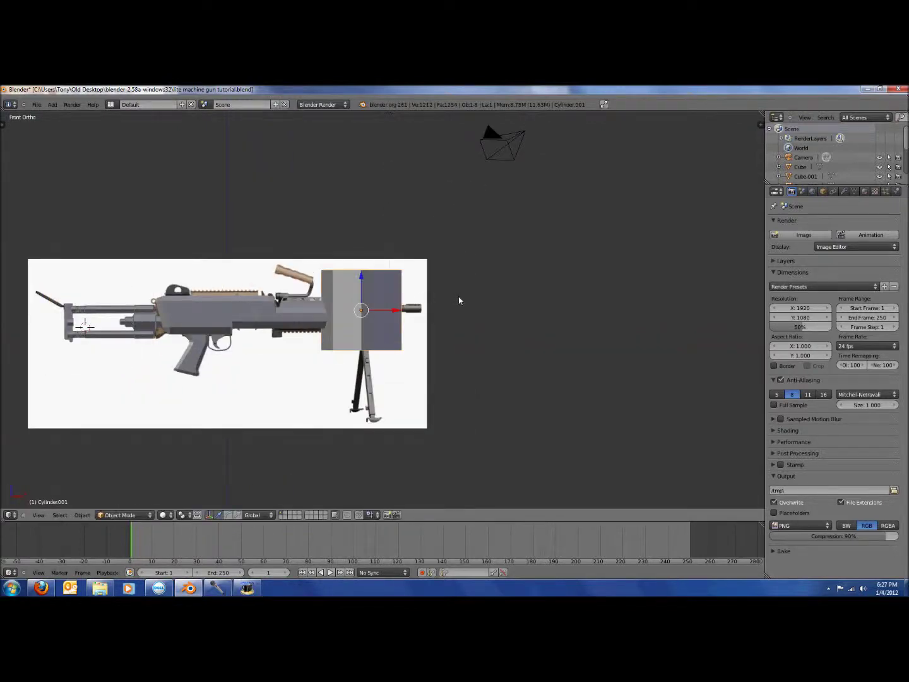
{"action": "key", "text": "r"}
{"action": "left_click", "coordinate": [459, 301]}
{"action": "scroll", "coordinate": [463, 293], "scroll_direction": "up", "scroll_amount": 7}
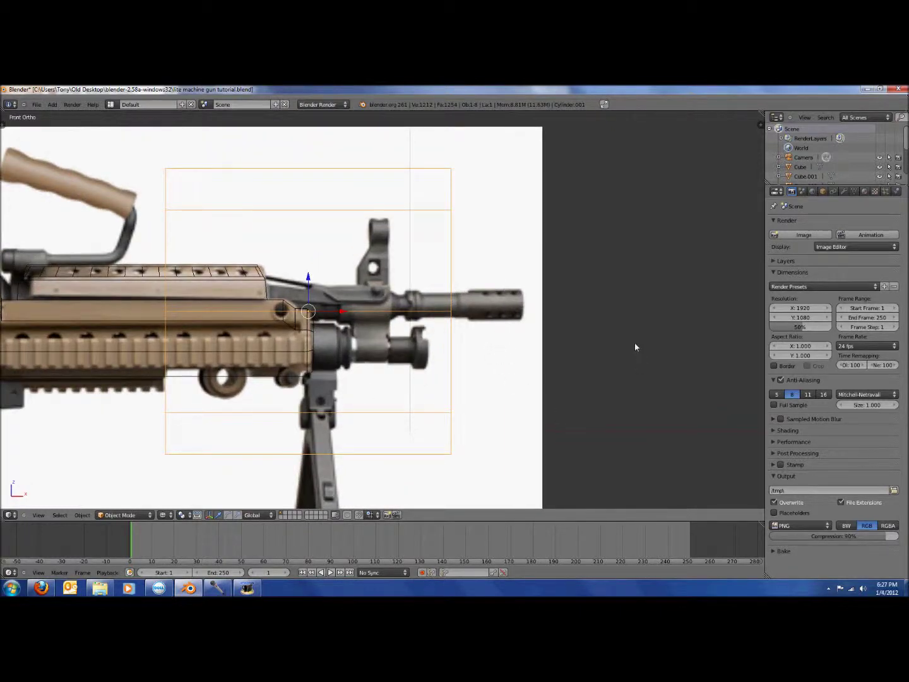
Scale the cylinder down toward the barrel's thickness and move it back into the front end of the handguard.
{"action": "key", "text": "s"}
{"action": "left_click", "coordinate": [370, 306]}
{"action": "key", "text": "z"}
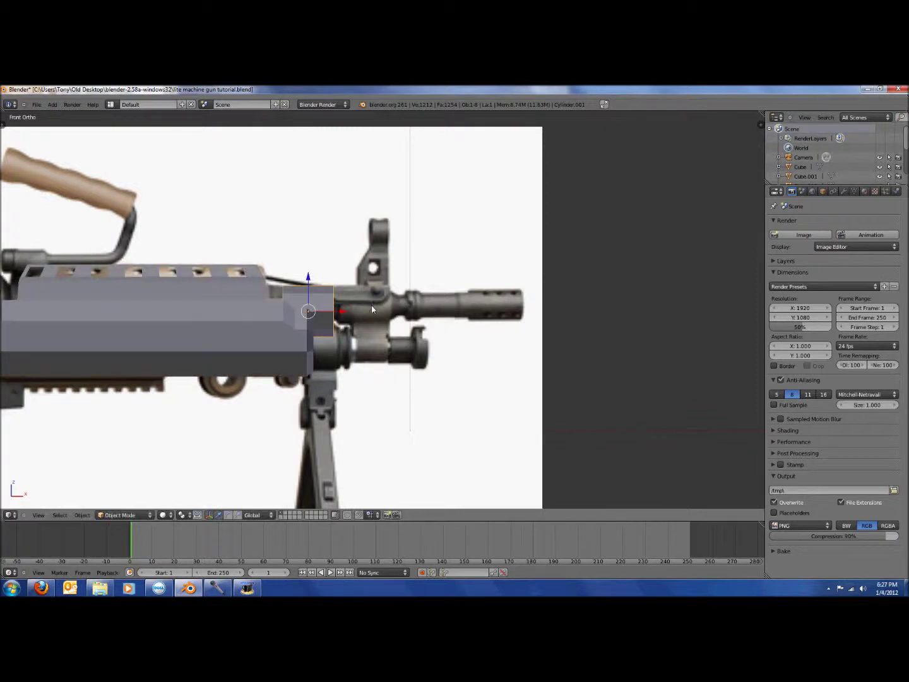
{"action": "scroll", "coordinate": [387, 316], "scroll_direction": "up", "scroll_amount": 1}
{"action": "key", "text": "g"}
{"action": "left_click", "coordinate": [364, 314]}
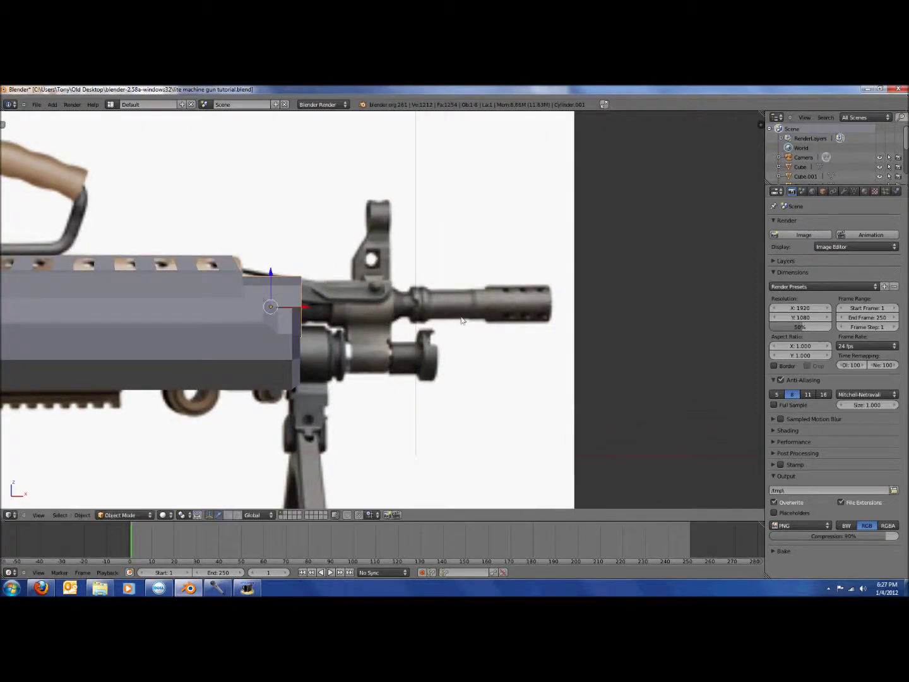
Fine-tune the cylinder's size and height against the reference barrel and extend its rear end back into the handguard.
{"action": "middle_click_drag", "start_coordinate": [463, 320], "coordinate": [379, 330]}
{"action": "key", "text": "KP_1"}
{"action": "key", "text": "z"}
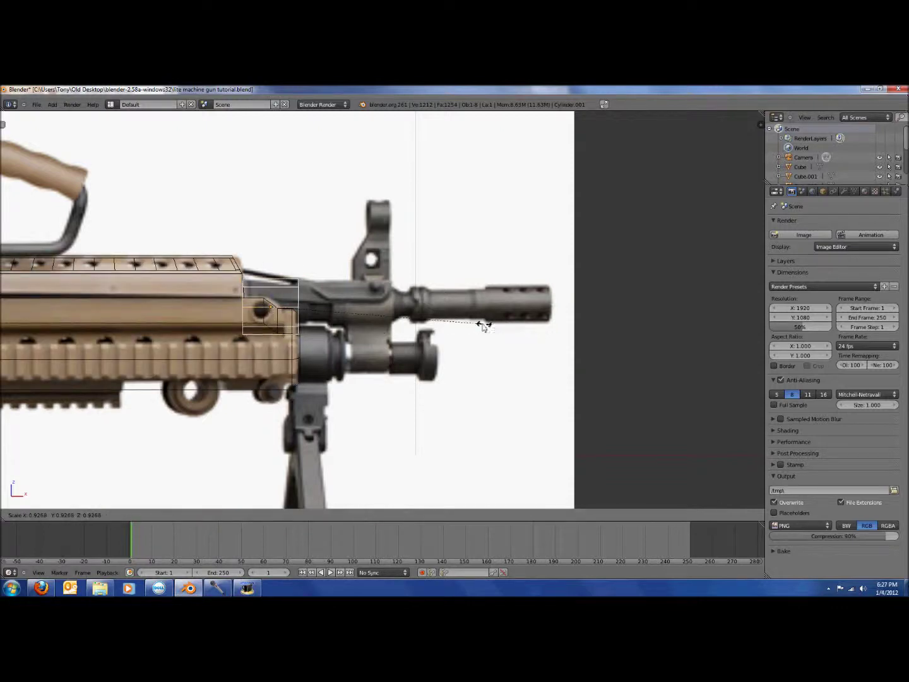
{"action": "key", "text": "Tab"}
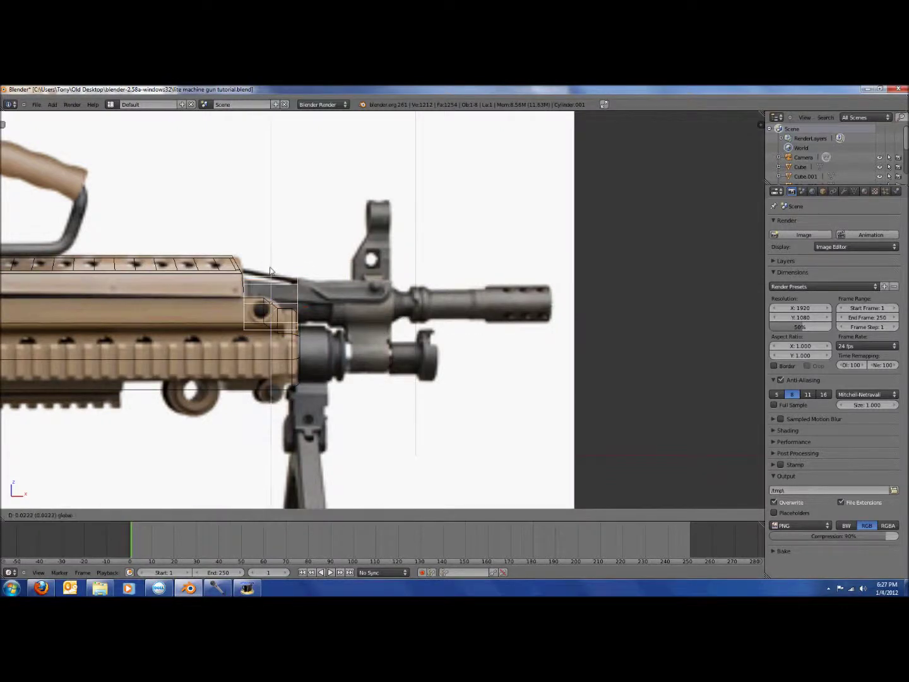
{"action": "key", "text": "a"}
Select the cylinder's front end ring, fit its size, and extrude a short tapered transition forward from it.
{"action": "key", "text": "b"}
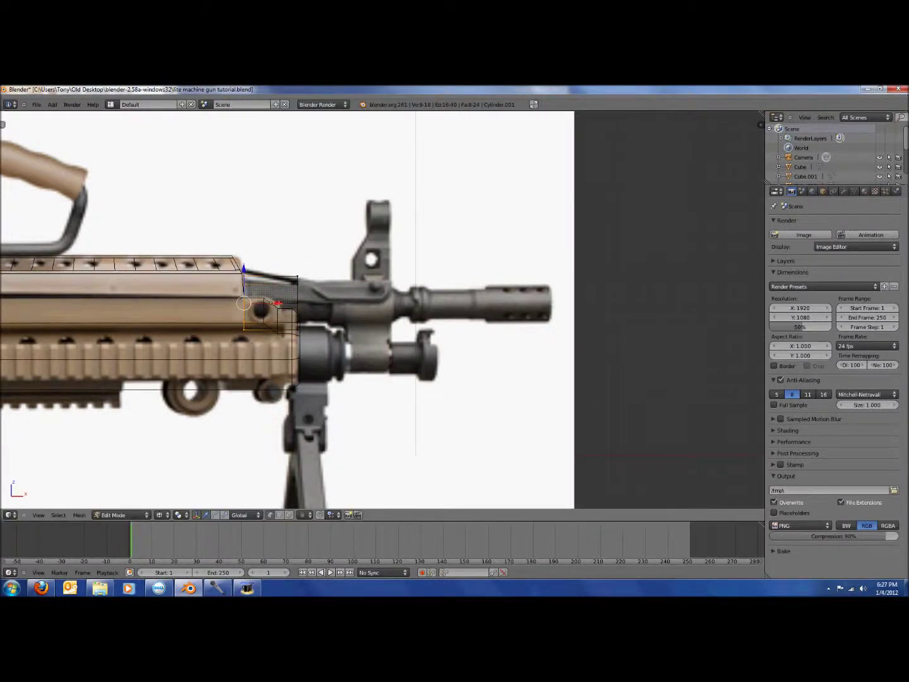
{"action": "left_click_drag", "start_coordinate": [277, 248], "coordinate": [308, 338]}
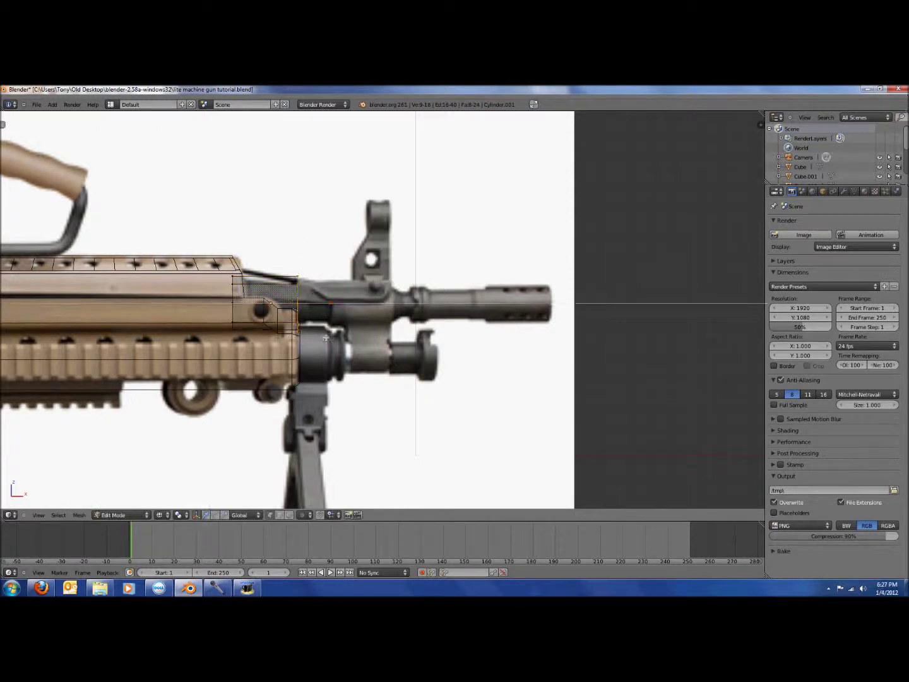
{"action": "key", "text": "s"}
{"action": "left_click", "coordinate": [399, 359]}
{"action": "key", "text": "e"}
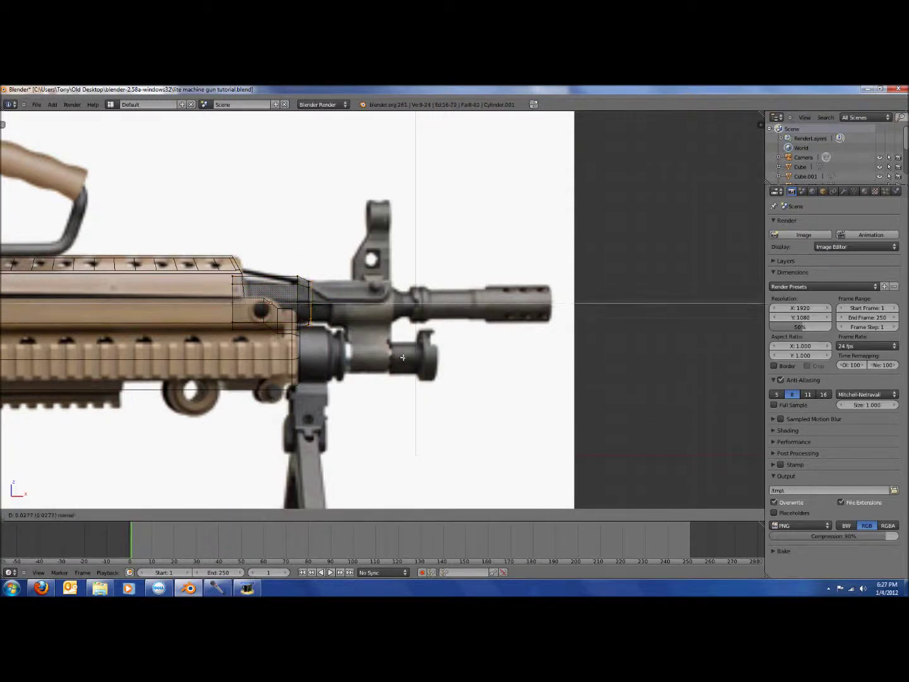
{"action": "left_click", "coordinate": [404, 358]}
{"action": "key", "text": "s"}
{"action": "left_click", "coordinate": [414, 360]}
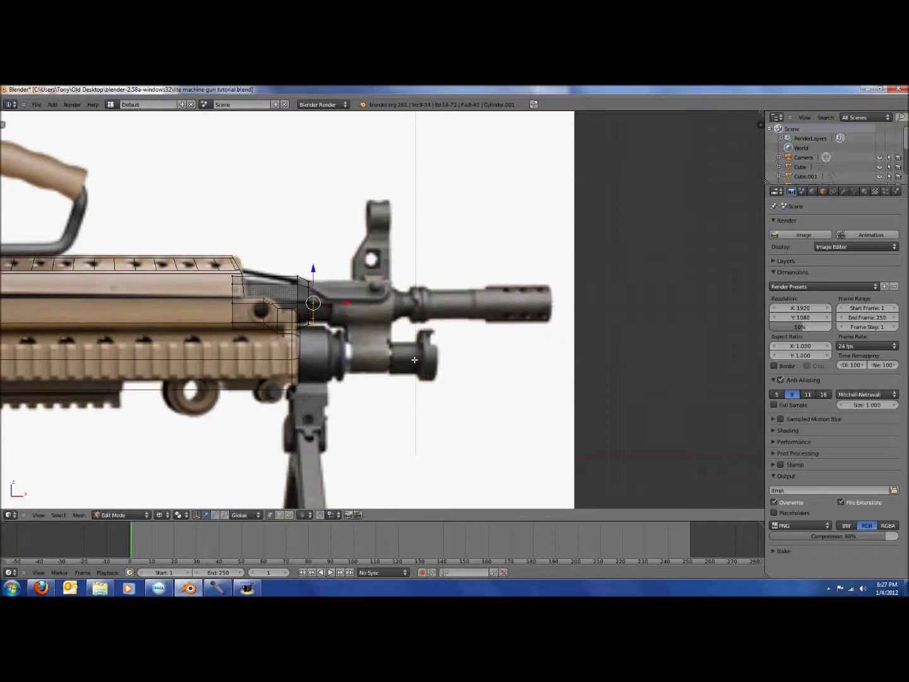
Extrude a short groove, resize its end ring, and extrude the thick barrel section to just past the front sight.
{"action": "key", "text": "e"}
{"action": "left_click", "coordinate": [418, 362]}
{"action": "key", "text": "s"}
{"action": "left_click", "coordinate": [425, 362]}
{"action": "key", "text": "e"}
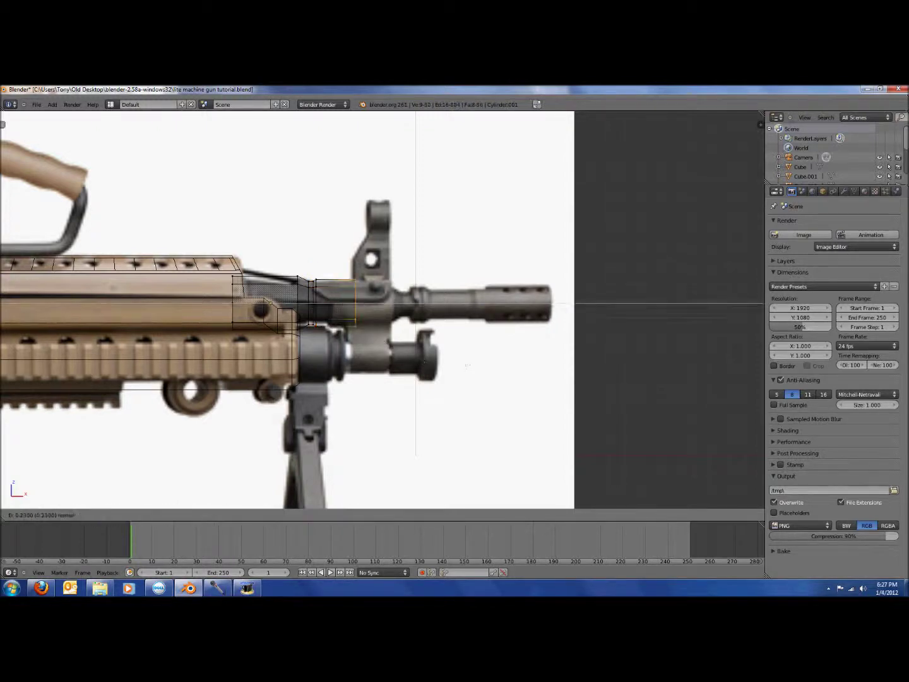
{"action": "left_click", "coordinate": [502, 366]}
Taper down the front of the thick section and extrude the narrow neck up to the barrel's raised collar.
{"action": "key", "text": "e"}
{"action": "left_click", "coordinate": [509, 367]}
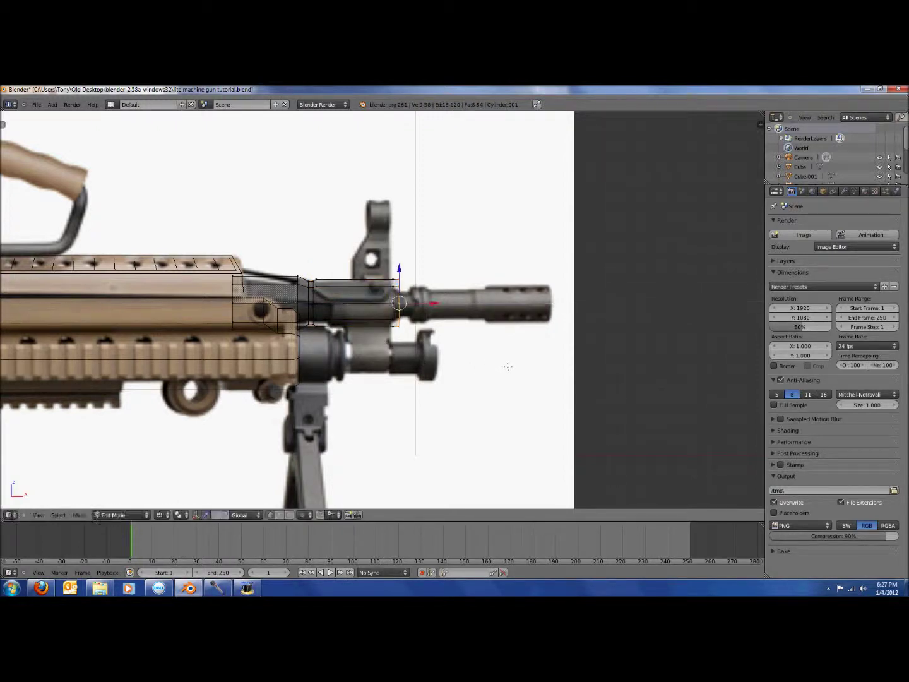
{"action": "key", "text": "s"}
{"action": "left_click", "coordinate": [434, 322]}
{"action": "key", "text": "e"}
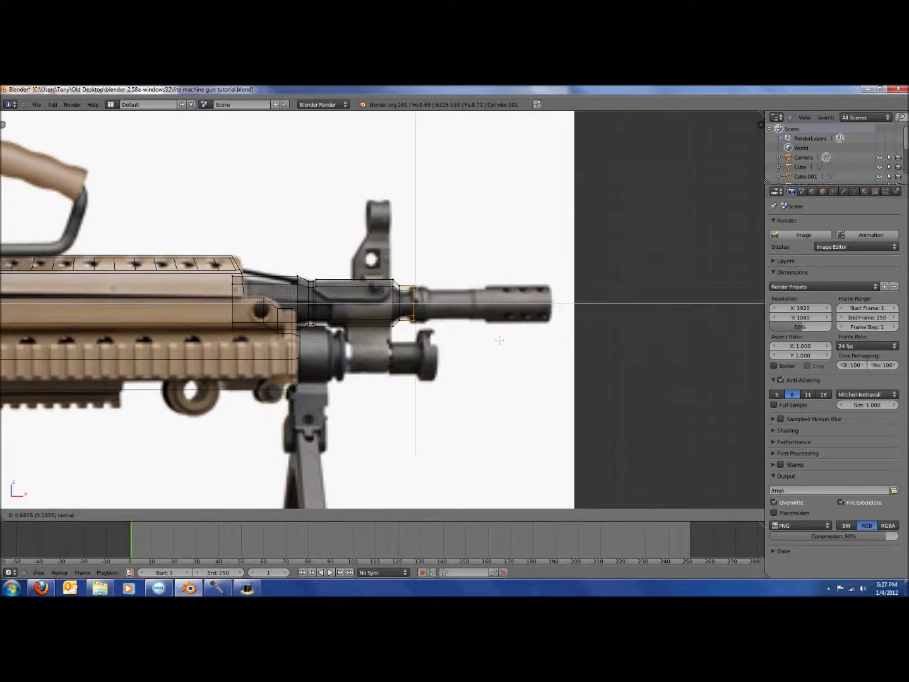
{"action": "left_click", "coordinate": [497, 341]}
{"action": "key", "text": "s"}
{"action": "left_click", "coordinate": [510, 353]}
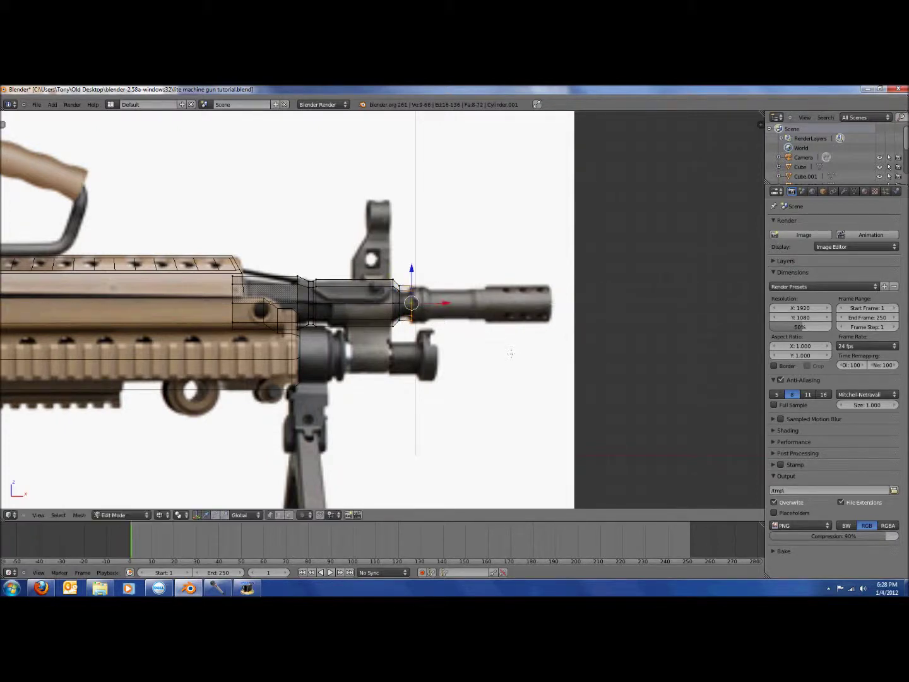
Extrude and widen the first raised collar ahead of the neck, narrowing the ring at its front edge.
{"action": "key", "text": "e"}
{"action": "left_click", "coordinate": [518, 358]}
{"action": "key", "text": "s"}
{"action": "left_click", "coordinate": [518, 365]}
{"action": "key", "text": "e"}
{"action": "left_click", "coordinate": [531, 368]}
{"action": "key", "text": "s"}
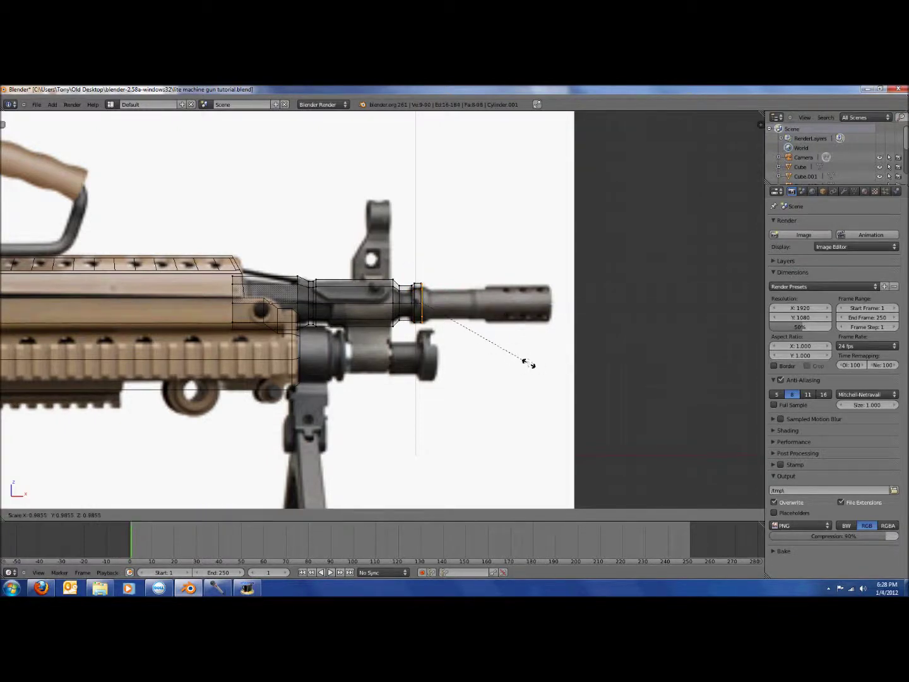
{"action": "left_click", "coordinate": [523, 360]}
Extrude and scale a short rim ahead of the first collar and extend it into the second raised collar.
{"action": "key", "text": "e"}
{"action": "left_click", "coordinate": [529, 360]}
{"action": "key", "text": "s"}
{"action": "left_click", "coordinate": [534, 371]}
{"action": "key", "text": "e"}
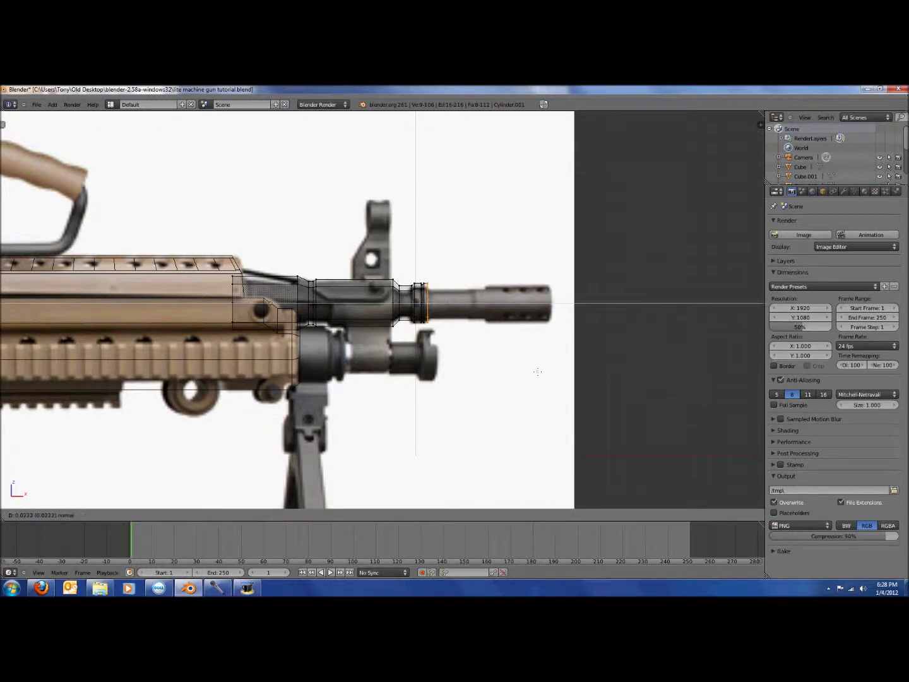
{"action": "left_click", "coordinate": [537, 371]}
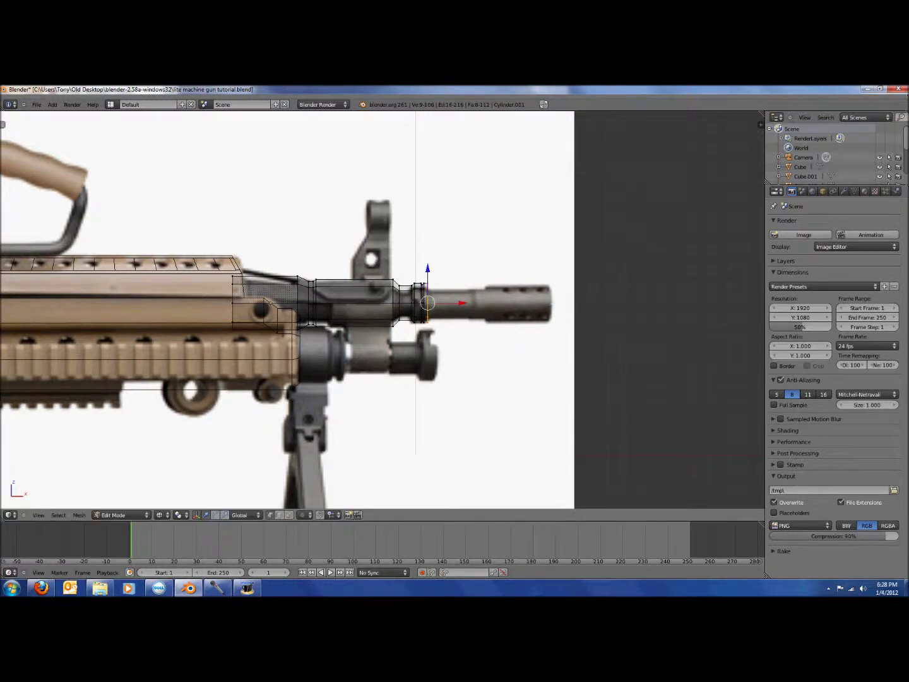
Taper the front of the second collar down and extrude the slim barrel section toward the muzzle device.
{"action": "key", "text": "e"}
{"action": "left_click", "coordinate": [466, 336]}
{"action": "key", "text": "s"}
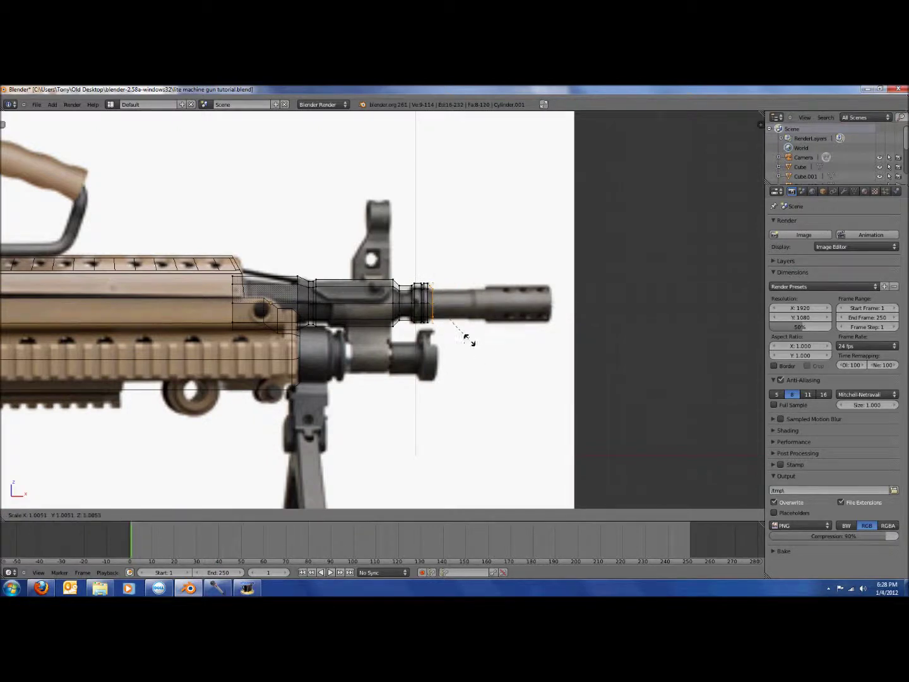
{"action": "left_click", "coordinate": [466, 337]}
{"action": "key", "text": "e"}
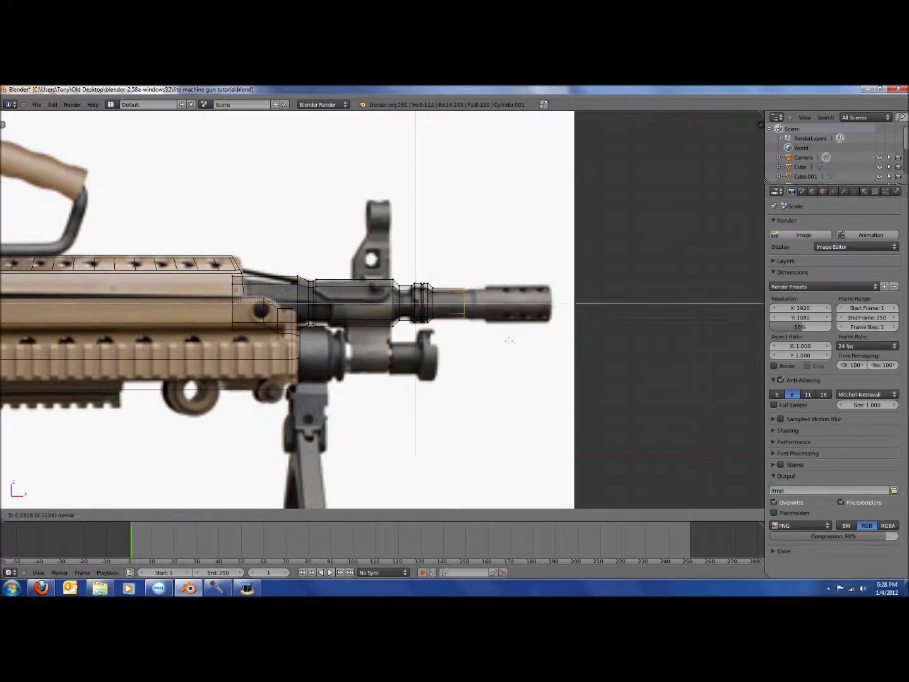
{"action": "left_click", "coordinate": [511, 339]}
Extrude and widen a stepped collar at the end of the slim section, reaching the start of the muzzle device.
{"action": "key", "text": "e"}
{"action": "left_click", "coordinate": [518, 343]}
{"action": "key", "text": "s"}
{"action": "left_click", "coordinate": [531, 374]}
{"action": "key", "text": "e"}
{"action": "left_click", "coordinate": [523, 338]}
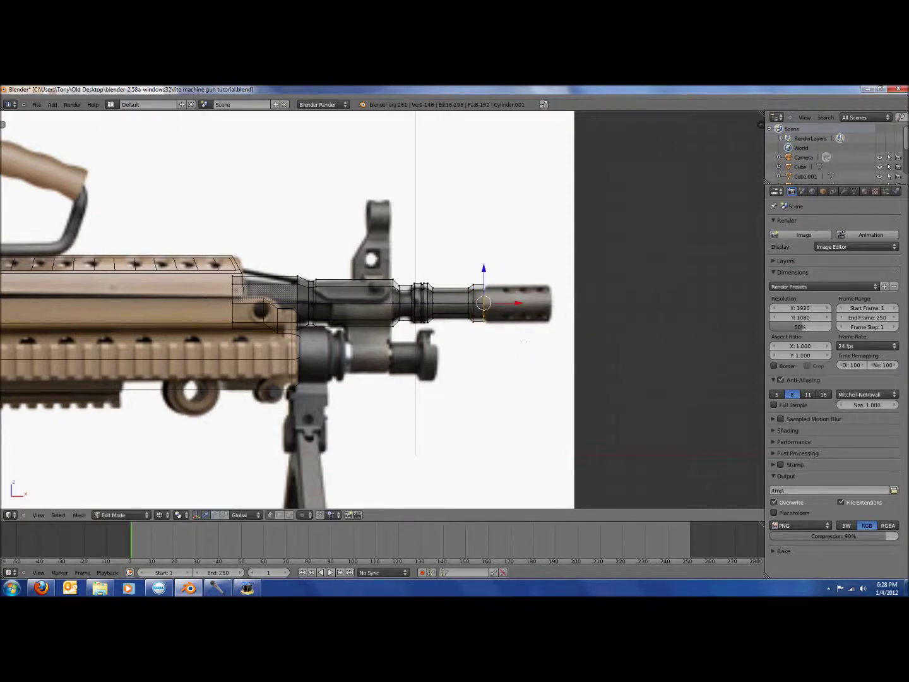
Flare the end ring out, extrude the muzzle device to the barrel's tip, and finish it with a short tapered edge.
{"action": "key", "text": "e"}
{"action": "left_click", "coordinate": [520, 309]}
{"action": "key", "text": "s"}
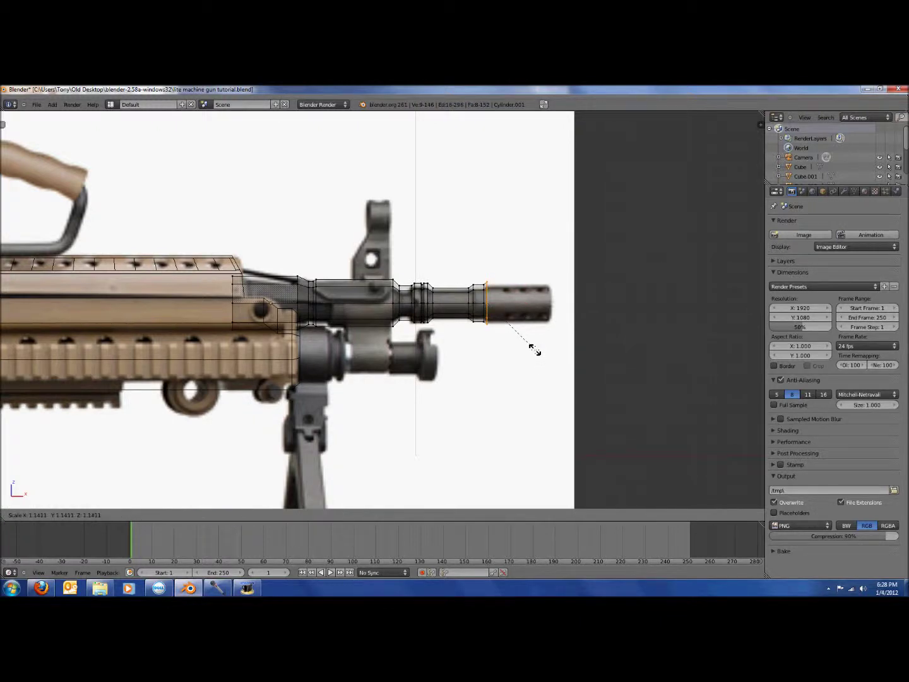
{"action": "left_click", "coordinate": [535, 351]}
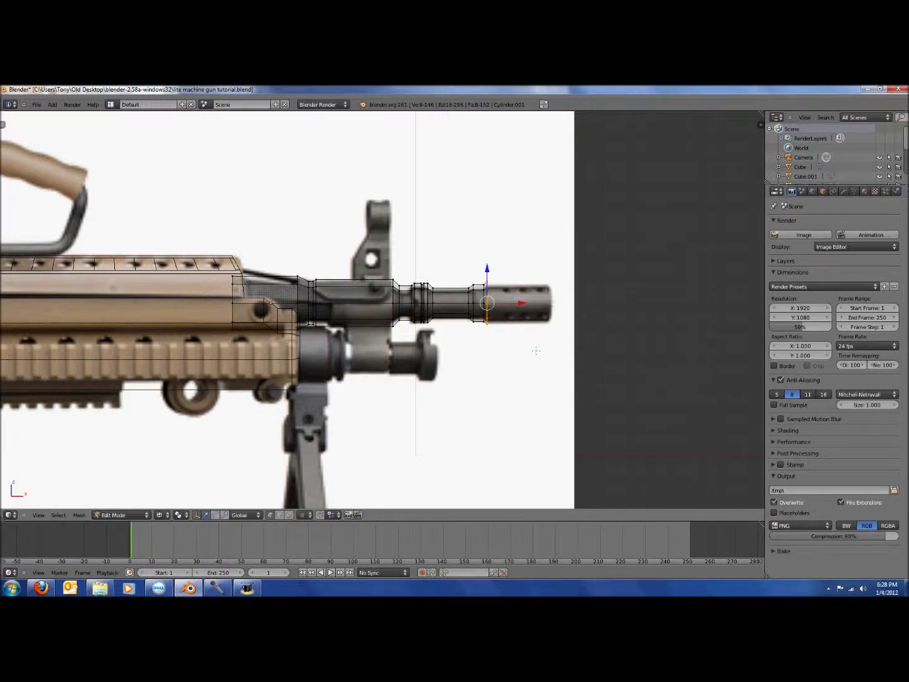
{"action": "key", "text": "e"}
{"action": "left_click", "coordinate": [594, 349]}
{"action": "key", "text": "e"}
{"action": "left_click", "coordinate": [601, 350]}
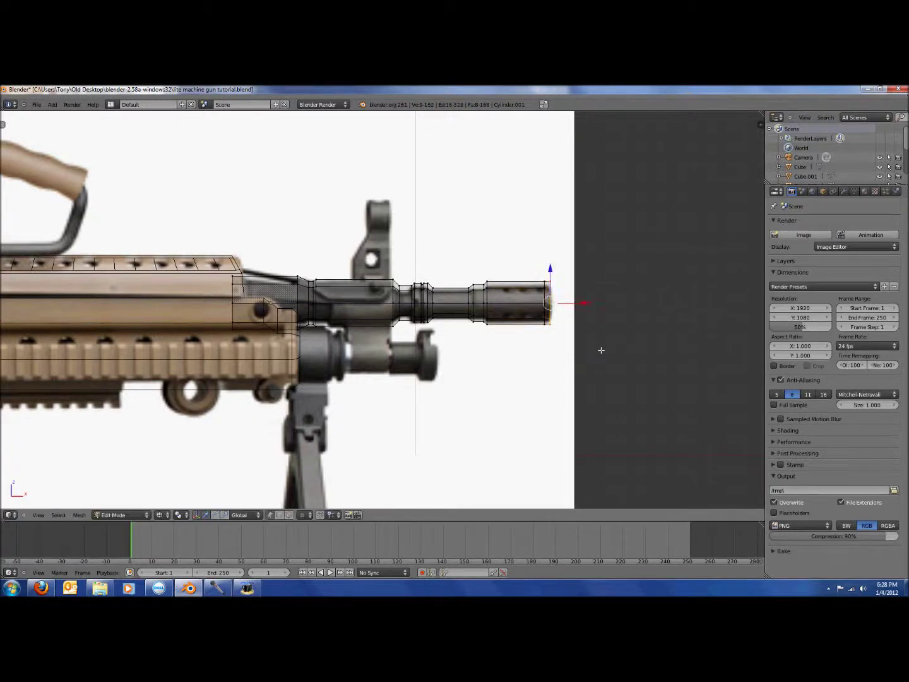
{"action": "key", "text": "s"}
{"action": "left_click", "coordinate": [585, 339]}
Examine the barrel's shape in solid shading and compare it with the reference image.
{"action": "key", "text": "z"}
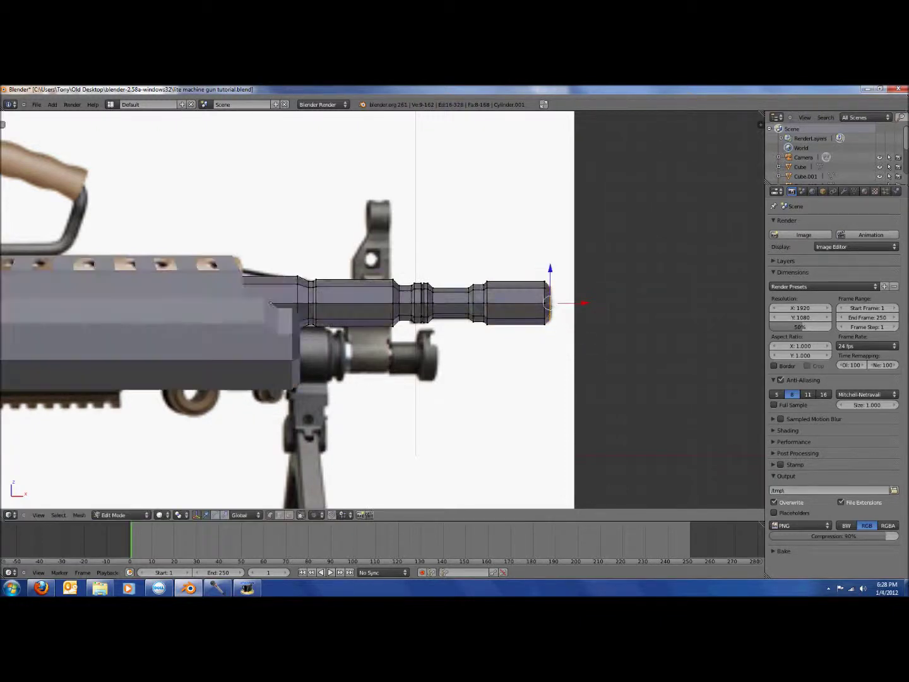
{"action": "key", "text": "Tab"}
{"action": "scroll", "coordinate": [599, 339], "scroll_direction": "down", "scroll_amount": 3}
{"action": "middle_click_drag", "start_coordinate": [598, 339], "coordinate": [393, 335]}
{"action": "key", "text": "KP_1"}
{"action": "scroll", "coordinate": [398, 335], "scroll_direction": "up", "scroll_amount": 5}
{"action": "key", "text": "Tab"}
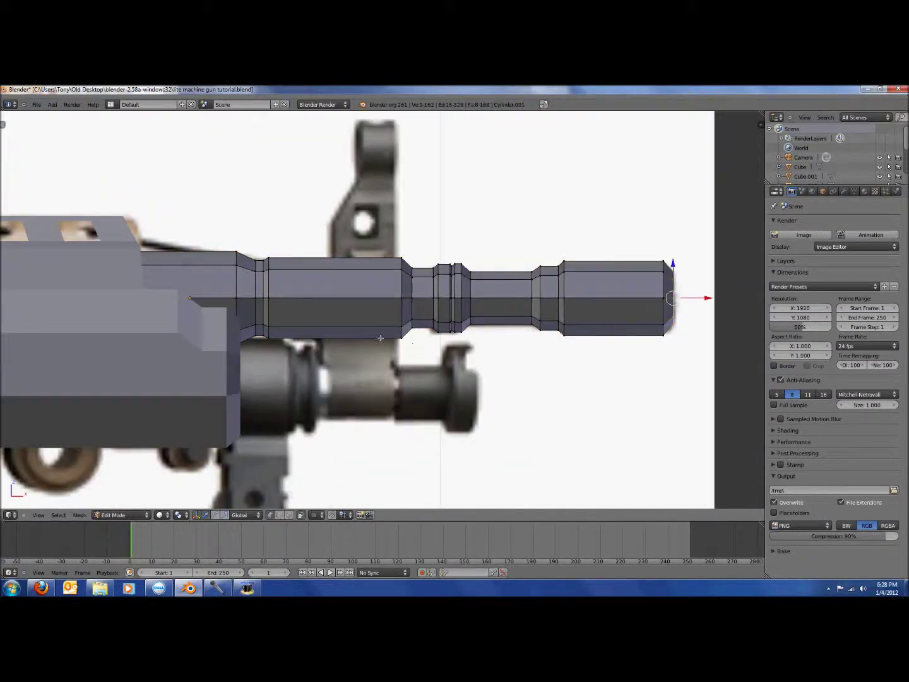
{"action": "scroll", "coordinate": [454, 299], "scroll_direction": "down", "scroll_amount": 2}
{"action": "scroll", "coordinate": [361, 333], "scroll_direction": "up", "scroll_amount": 3}
{"action": "key", "text": "z"}
{"action": "scroll", "coordinate": [366, 325], "scroll_direction": "down", "scroll_amount": 4}
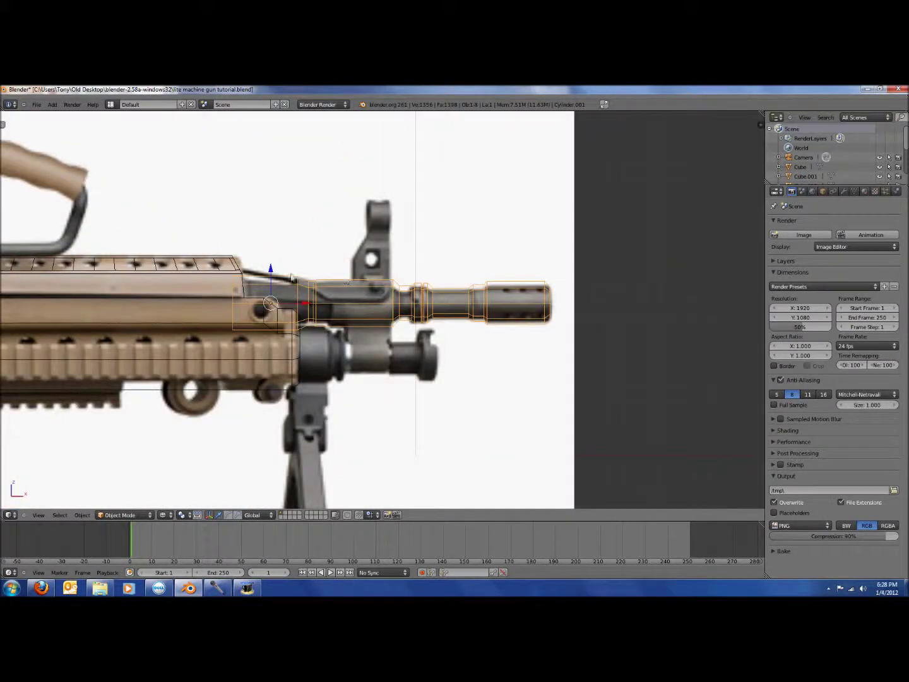
Add a cylinder with 8 vertices inside the barrel mesh for the part below the barrel.
{"action": "key", "text": "Tab"}
{"action": "scroll", "coordinate": [375, 307], "scroll_direction": "up", "scroll_amount": 2}
{"action": "left_click", "coordinate": [53, 104]}
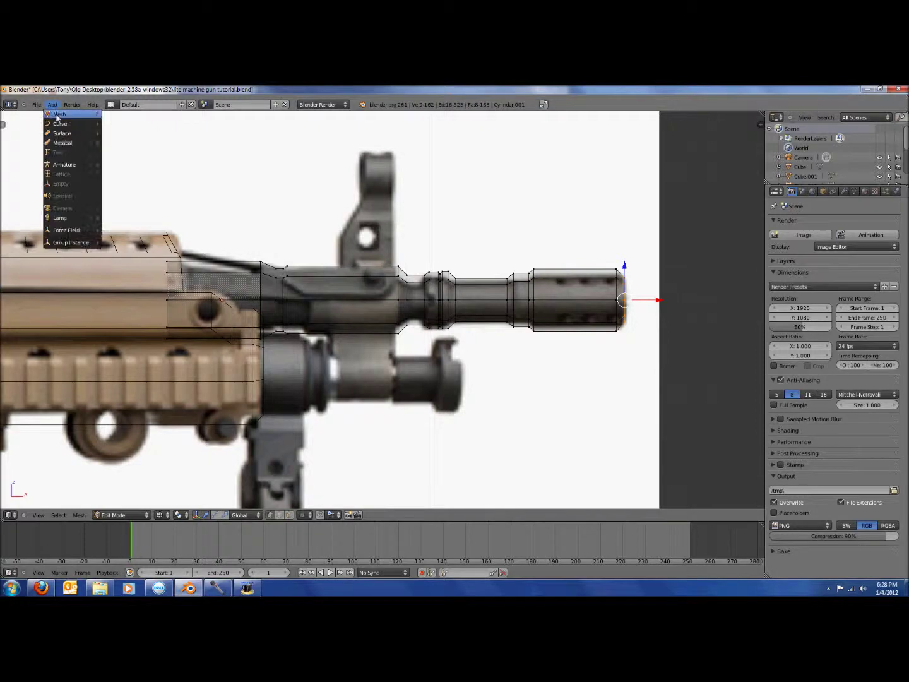
{"action": "left_click", "coordinate": [52, 104]}
{"action": "mouse_move", "coordinate": [60, 113]}
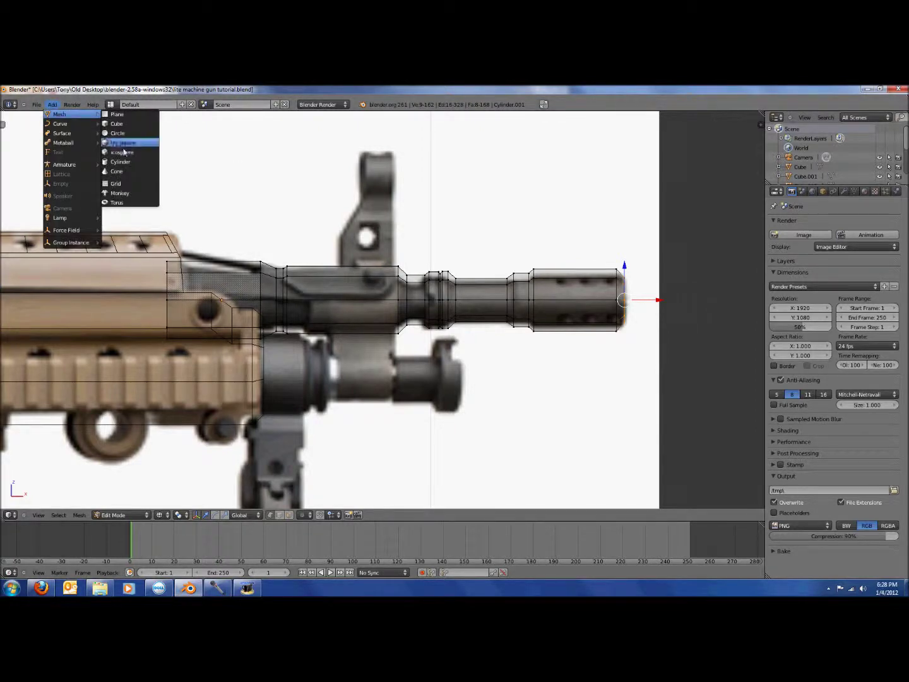
{"action": "left_click", "coordinate": [120, 162]}
{"action": "scroll", "coordinate": [187, 335], "scroll_direction": "down", "scroll_amount": 7}
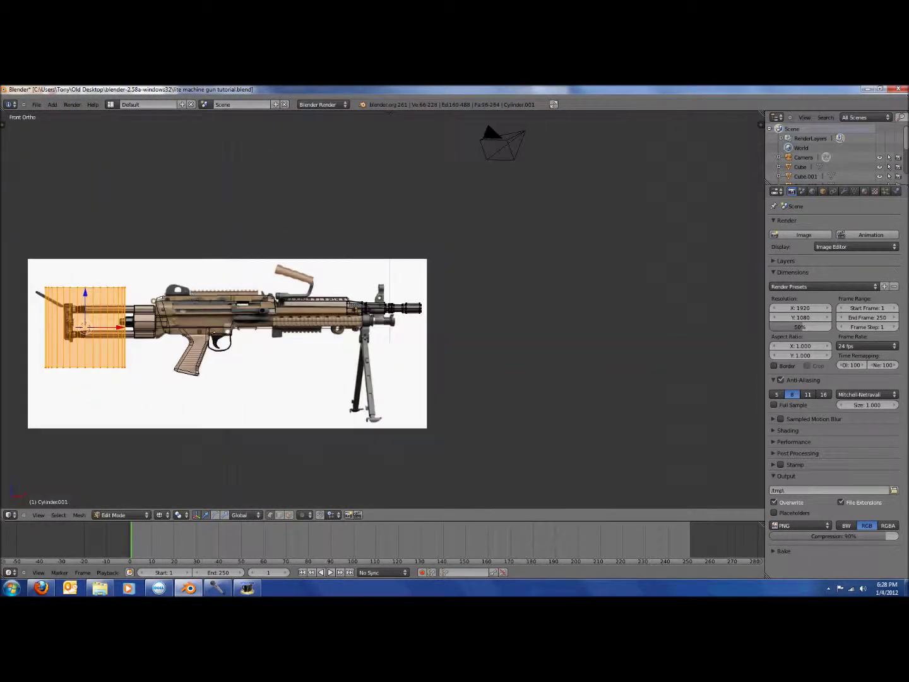
{"action": "left_click", "coordinate": [30, 436]}
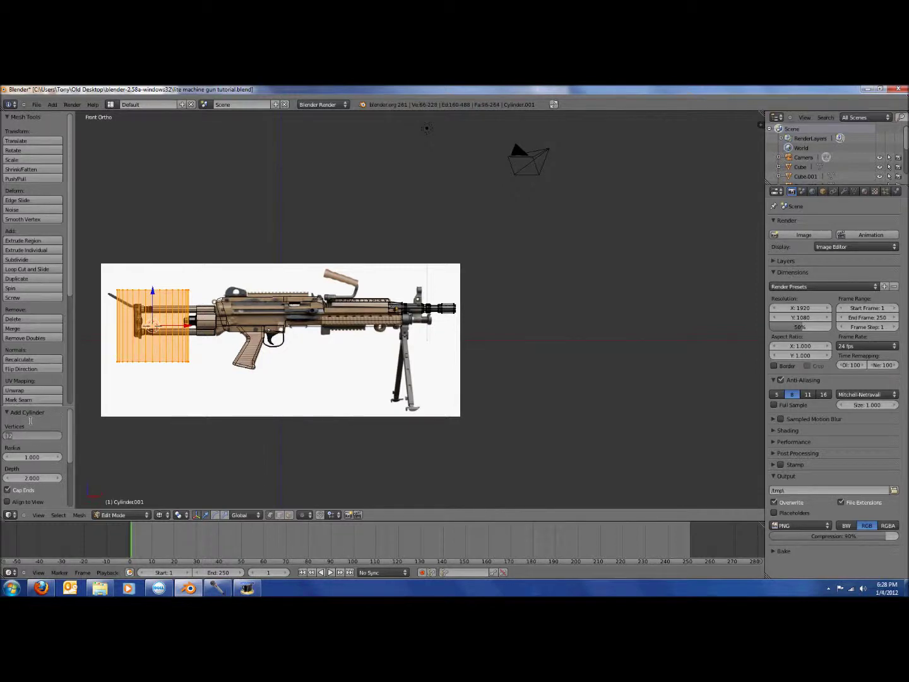
{"action": "type", "text": "8"}
{"action": "key", "text": "Return"}
{"action": "key", "text": "t"}
Move the new cylinder to the front of the gun and rotate it 90 degrees.
{"action": "scroll", "coordinate": [179, 348], "scroll_direction": "up", "scroll_amount": 1}
{"action": "key", "text": "g"}
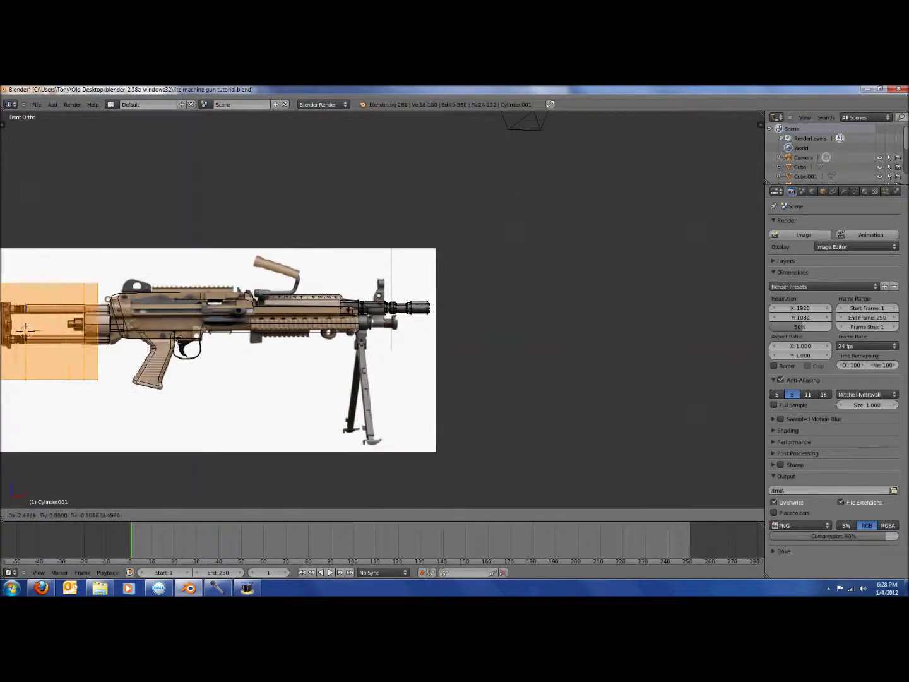
{"action": "left_click", "coordinate": [523, 341]}
{"action": "type", "text": "r90"}
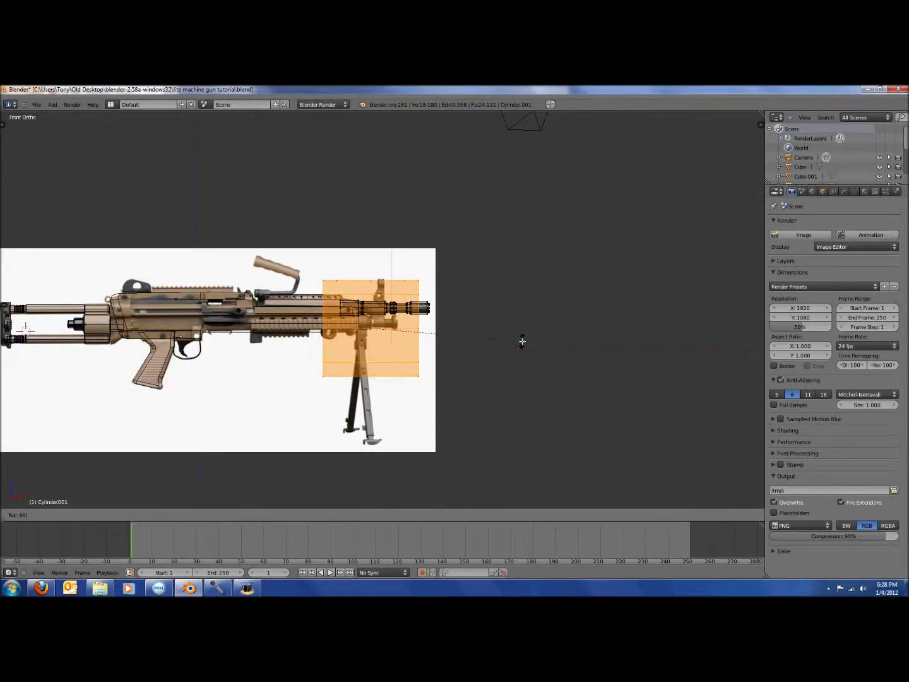
{"action": "key", "text": "Return"}
Scale the new cylinder down and position it over the dark round part under the barrel, ahead of the handguard.
{"action": "key", "text": "s"}
{"action": "left_click", "coordinate": [406, 319]}
{"action": "key", "text": "g"}
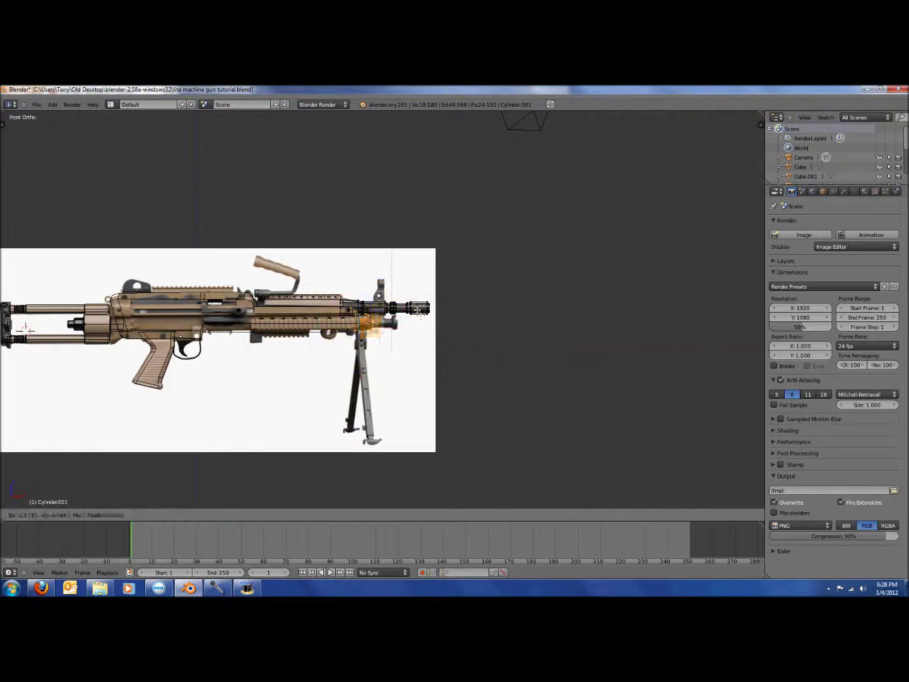
{"action": "left_click", "coordinate": [399, 315]}
{"action": "key", "text": "z"}
{"action": "scroll", "coordinate": [26, 328], "scroll_direction": "up", "scroll_amount": 8}
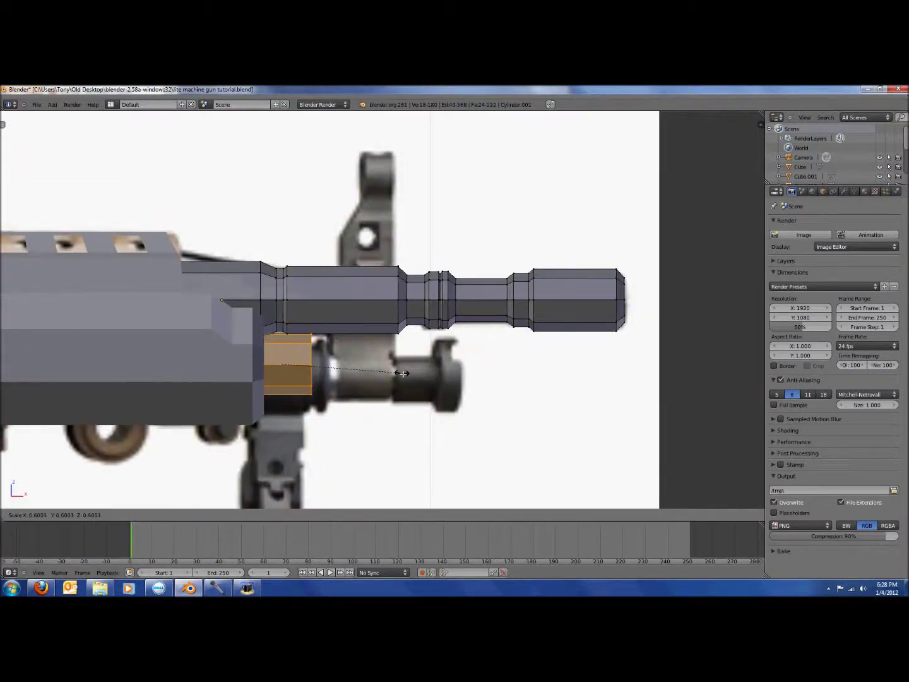
{"action": "key", "text": "g"}
{"action": "left_click", "coordinate": [401, 393]}
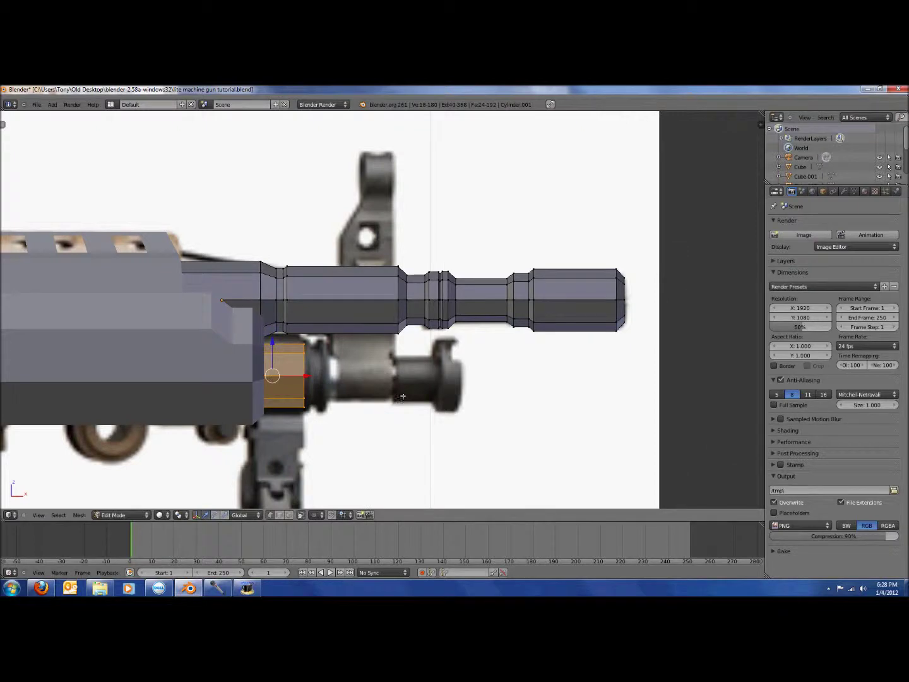
{"action": "key", "text": "s"}
{"action": "left_click", "coordinate": [425, 393]}
Shift the lower cylinder's rear ring slightly forward and its front ring slightly back to match the reference part's length.
{"action": "key", "text": "z"}
{"action": "key", "text": "a"}
{"action": "key", "text": "b"}
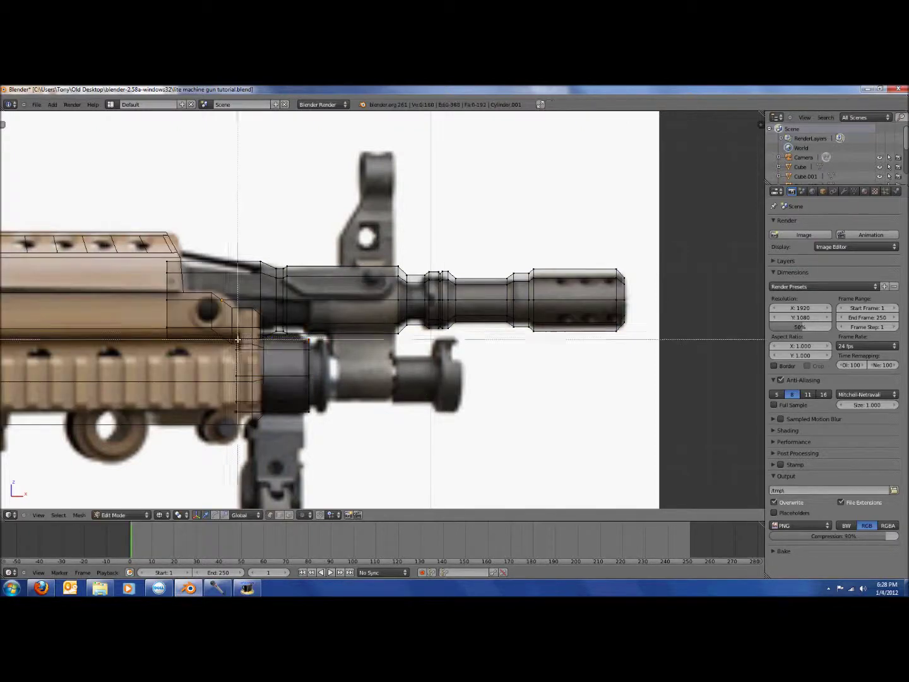
{"action": "left_click_drag", "start_coordinate": [237, 339], "coordinate": [253, 422]}
{"action": "left_click_drag", "start_coordinate": [268, 376], "coordinate": [275, 376]}
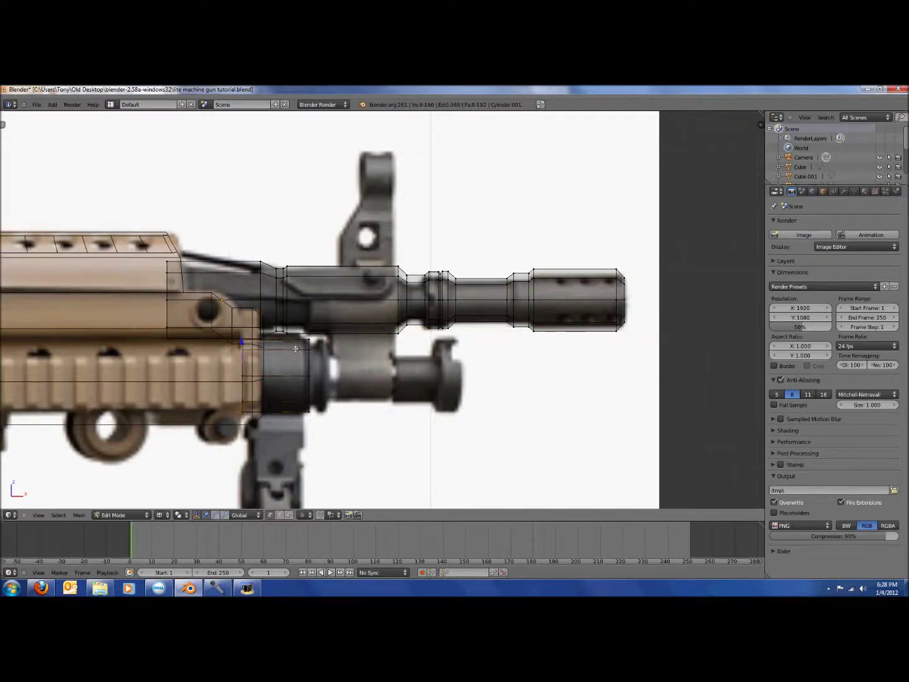
{"action": "key", "text": "a"}
{"action": "key", "text": "b"}
{"action": "left_click_drag", "start_coordinate": [304, 337], "coordinate": [317, 417]}
{"action": "left_click_drag", "start_coordinate": [341, 375], "coordinate": [336, 377]}
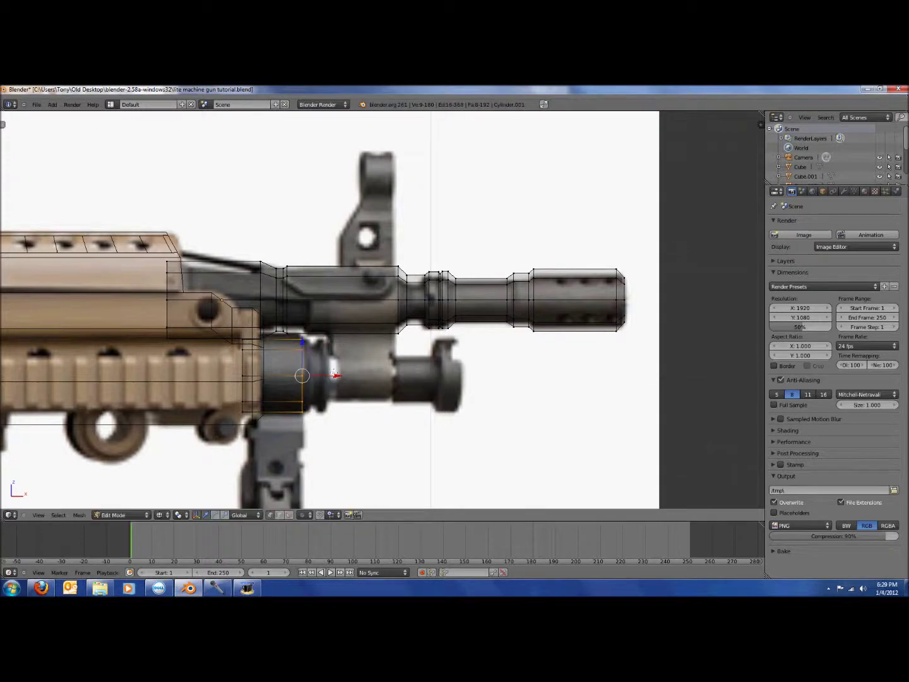
Extrude the lower cylinder's front ring forward, narrow it slightly, and extend it into a short neck behind the collar.
{"action": "key", "text": "e"}
{"action": "left_click", "coordinate": [345, 381]}
{"action": "key", "text": "s"}
{"action": "left_click", "coordinate": [373, 414]}
{"action": "key", "text": "e"}
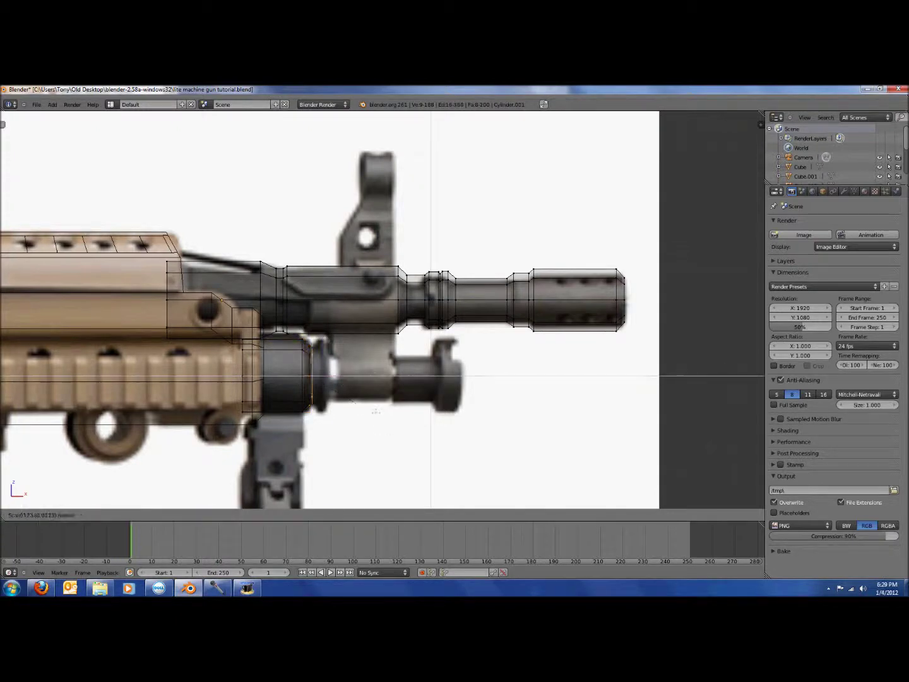
{"action": "left_click", "coordinate": [378, 411]}
Form the collar on the lower cylinder by extruding and widening the ring, extending it slightly, and narrowing it again at the front.
{"action": "key", "text": "e"}
{"action": "left_click", "coordinate": [382, 412]}
{"action": "key", "text": "s"}
{"action": "left_click", "coordinate": [388, 434]}
{"action": "key", "text": "e"}
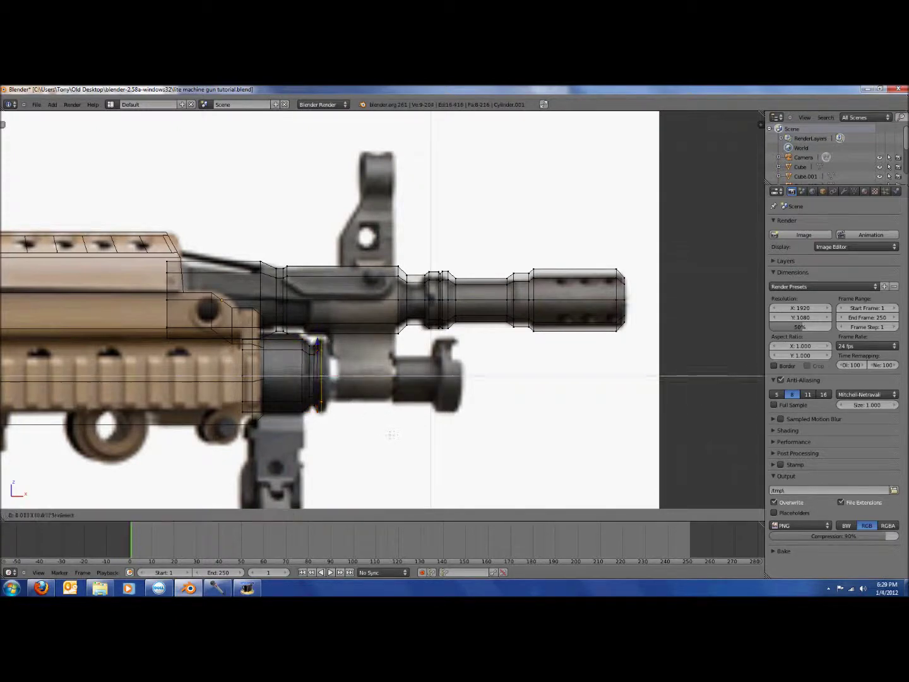
{"action": "left_click", "coordinate": [395, 434]}
{"action": "key", "text": "e"}
{"action": "left_click", "coordinate": [399, 434]}
{"action": "key", "text": "s"}
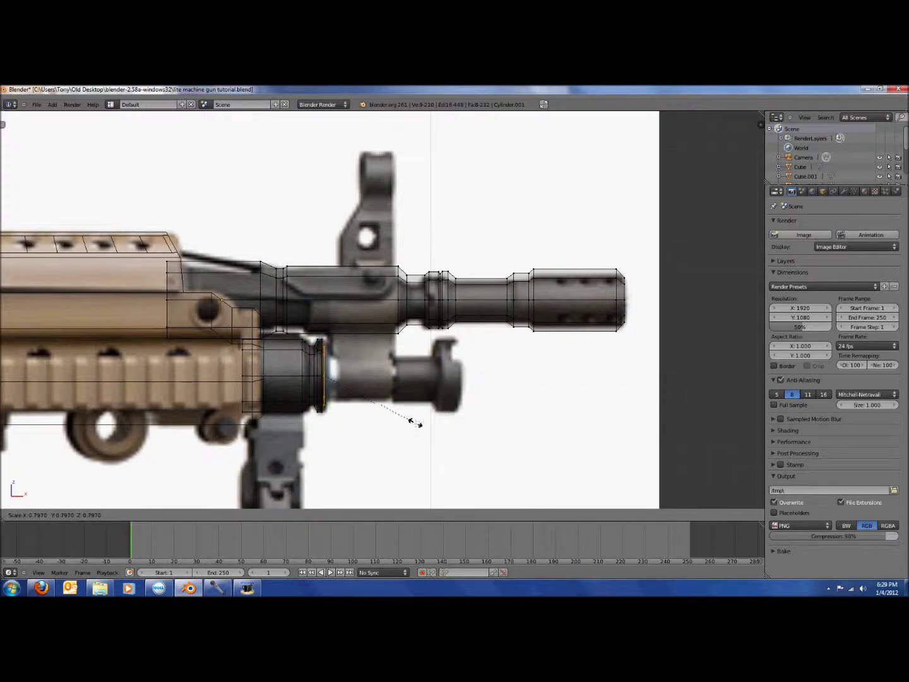
{"action": "left_click", "coordinate": [413, 422]}
Extrude the long section ahead of the collar, widen it slightly at the step, and extend it up to the end flange.
{"action": "key", "text": "e"}
{"action": "left_click", "coordinate": [479, 421]}
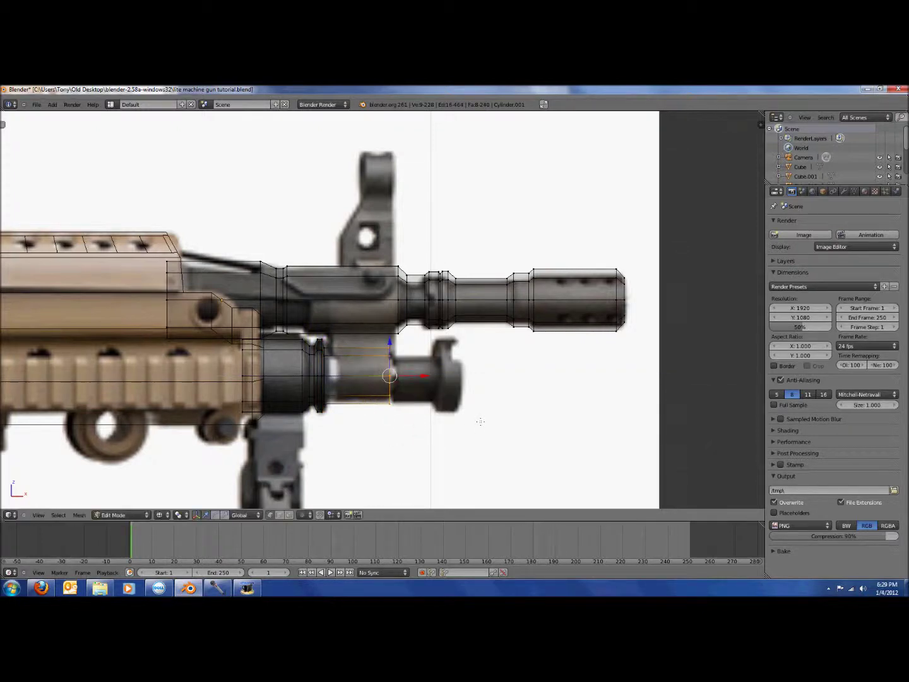
{"action": "key", "text": "e"}
{"action": "left_click", "coordinate": [481, 423]}
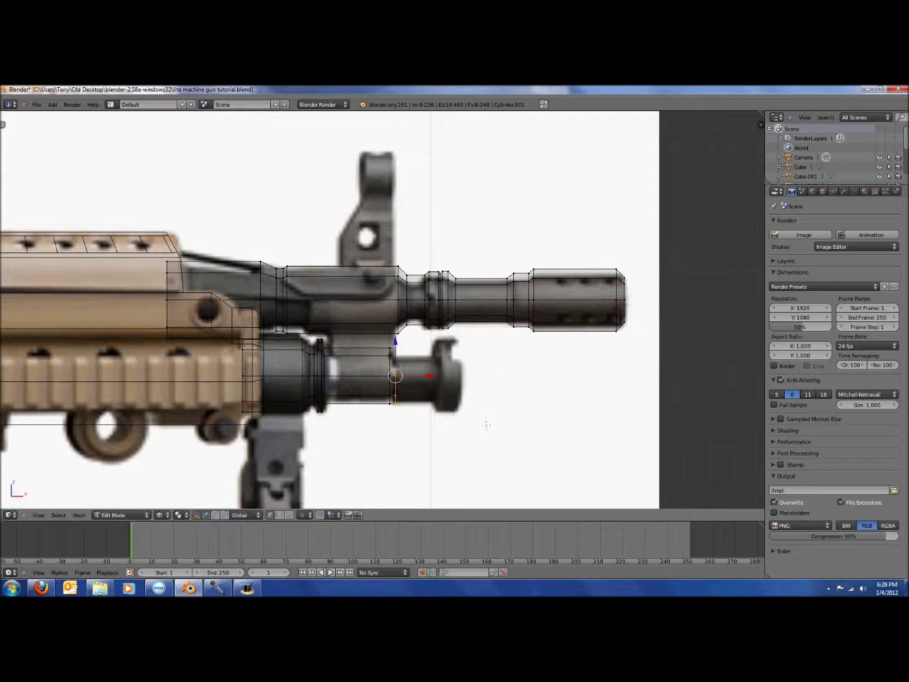
{"action": "key", "text": "s"}
{"action": "left_click", "coordinate": [493, 429]}
{"action": "key", "text": "e"}
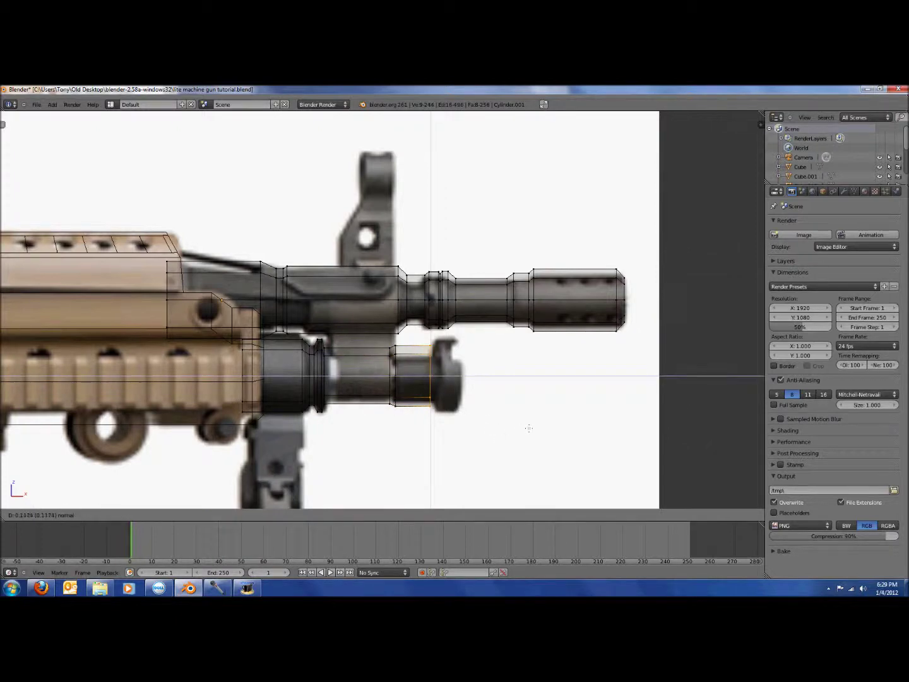
{"action": "left_click", "coordinate": [530, 428]}
Extrude and widen the end flange of the lower cylinder to match the reference, and narrow its front edge.
{"action": "key", "text": "e"}
{"action": "left_click", "coordinate": [532, 432]}
{"action": "key", "text": "s"}
{"action": "left_click", "coordinate": [532, 448]}
{"action": "key", "text": "e"}
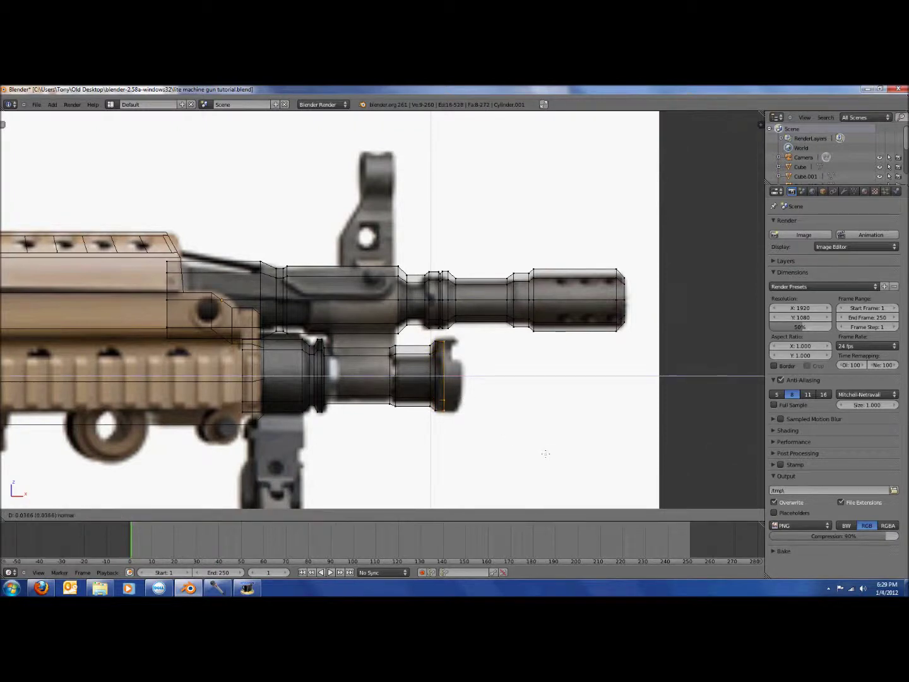
{"action": "left_click", "coordinate": [556, 455]}
{"action": "key", "text": "e"}
{"action": "left_click", "coordinate": [561, 456]}
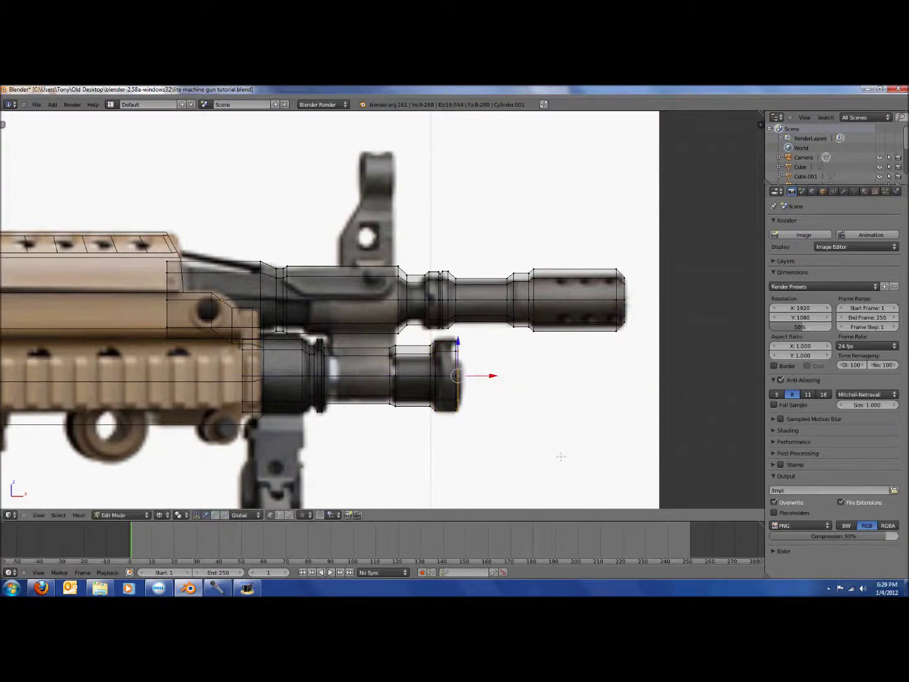
{"action": "key", "text": "s"}
{"action": "left_click", "coordinate": [575, 451]}
Delete the front cap faces of the lower cylinder in face select mode to leave its end open.
{"action": "middle_click_drag", "start_coordinate": [574, 451], "coordinate": [494, 450]}
{"action": "left_click", "coordinate": [290, 515]}
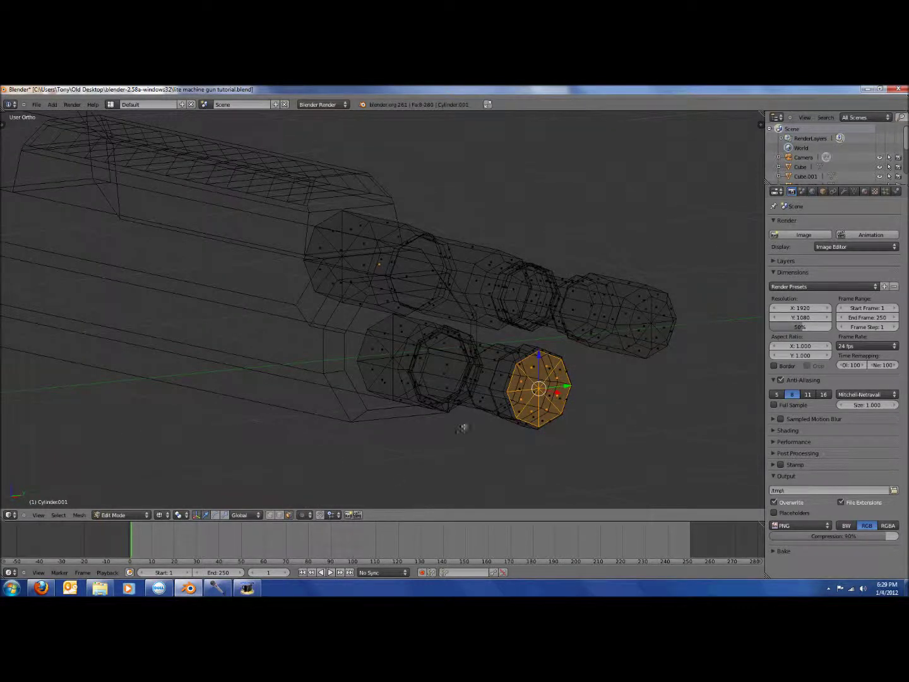
{"action": "key", "text": "x"}
{"action": "left_click", "coordinate": [506, 412]}
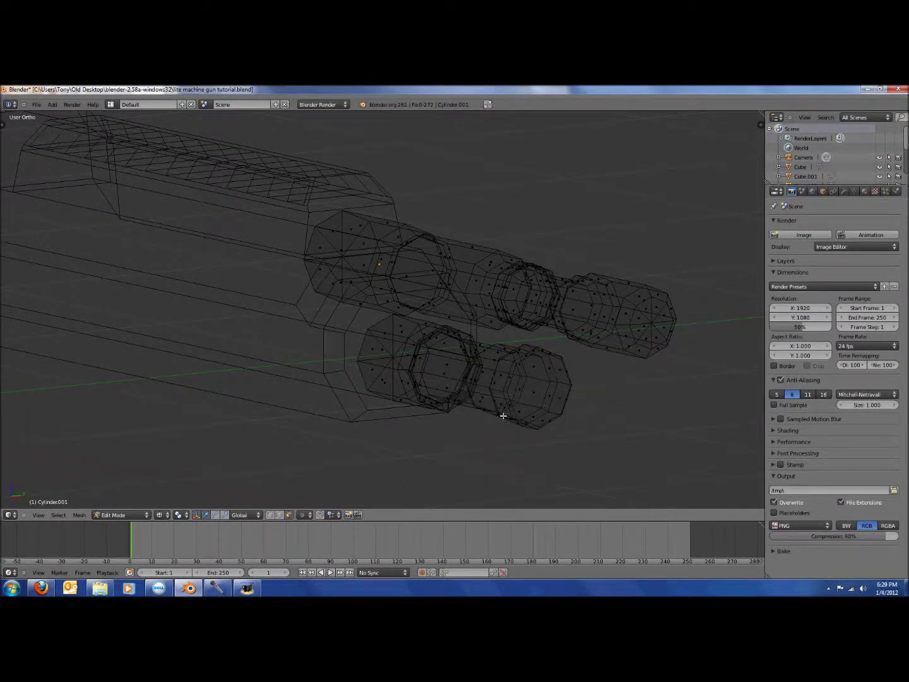
Select all the cap faces at the barrel's muzzle and delete them to open the end.
{"action": "key", "text": "a"}
{"action": "key", "text": "a"}
{"action": "right_click", "coordinate": [640, 330], "text": "shift"}
{"action": "right_click", "coordinate": [638, 318], "text": "shift"}
{"action": "right_click", "coordinate": [646, 309], "text": "shift"}
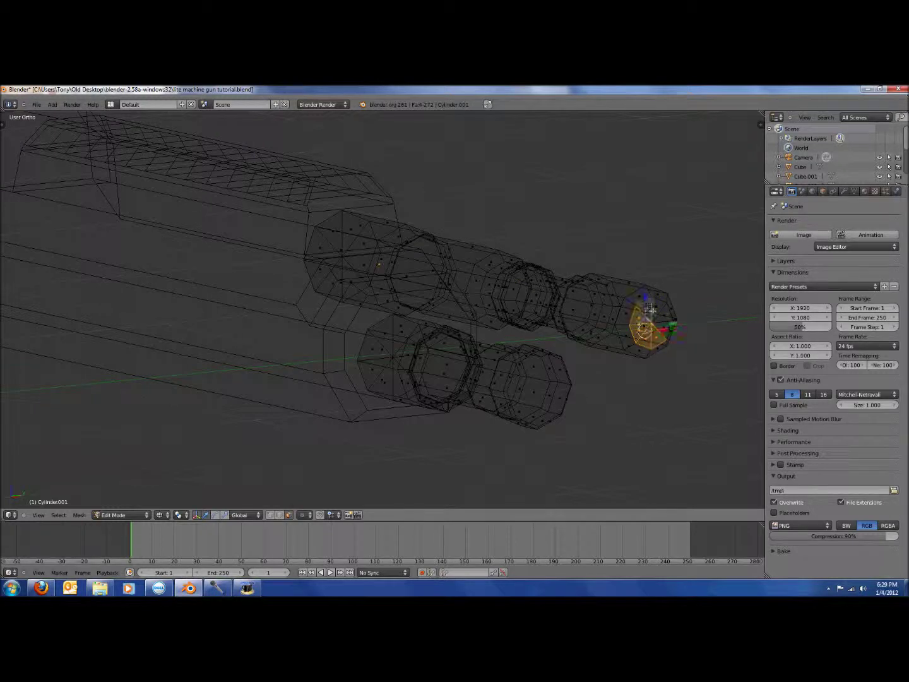
{"action": "right_click", "coordinate": [658, 309], "text": "shift"}
{"action": "mouse_move", "coordinate": [638, 329]}
{"action": "left_mouse_down"}
{"action": "mouse_move", "coordinate": [625, 321]}
{"action": "mouse_move", "coordinate": [631, 297]}
{"action": "mouse_move", "coordinate": [669, 303]}
{"action": "left_mouse_up"}
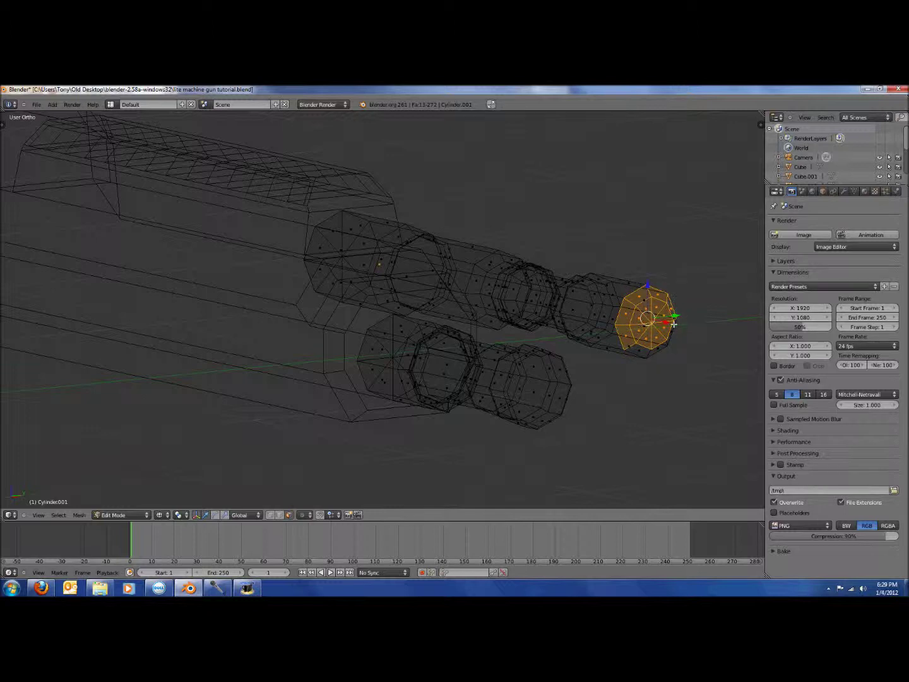
{"action": "key", "text": "x"}
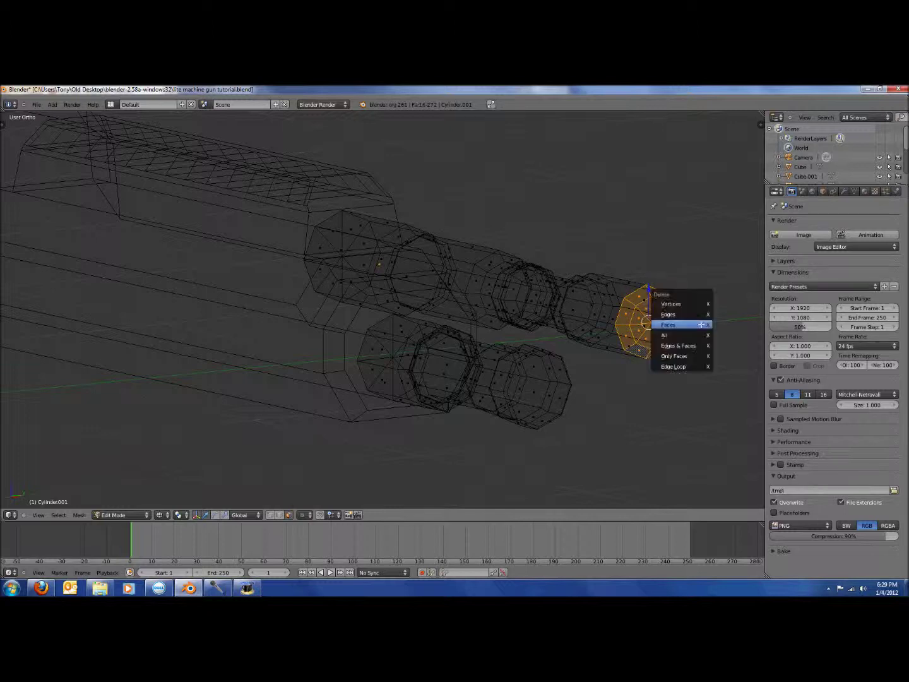
{"action": "left_click", "coordinate": [701, 325]}
{"action": "key", "text": "a"}
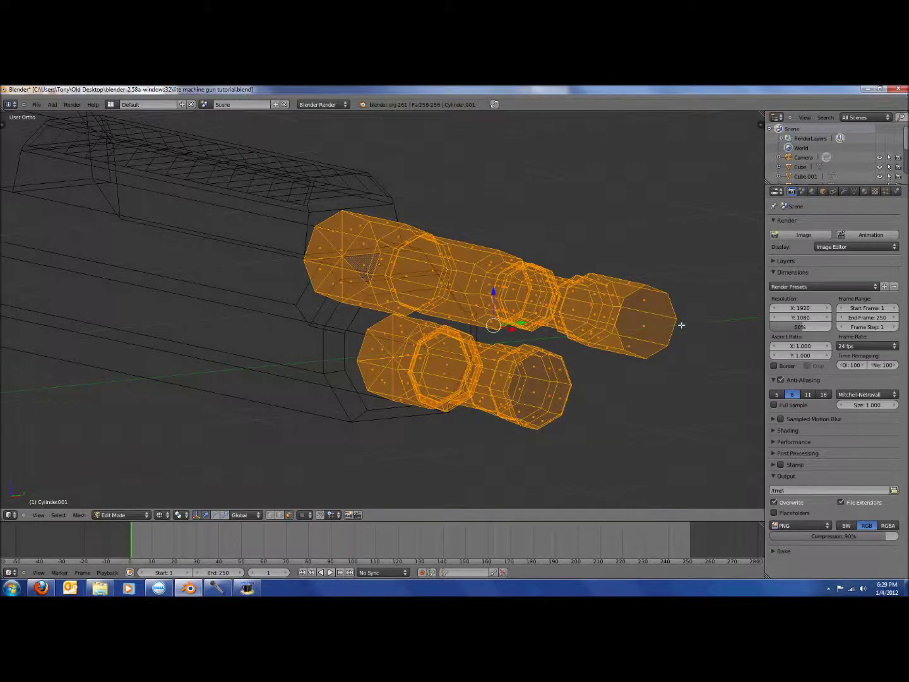
{"action": "key", "text": "a"}
{"action": "middle_click_drag", "start_coordinate": [575, 331], "coordinate": [473, 290]}
{"action": "key", "text": "a"}
{"action": "key", "text": "a"}
{"action": "key", "text": "a"}
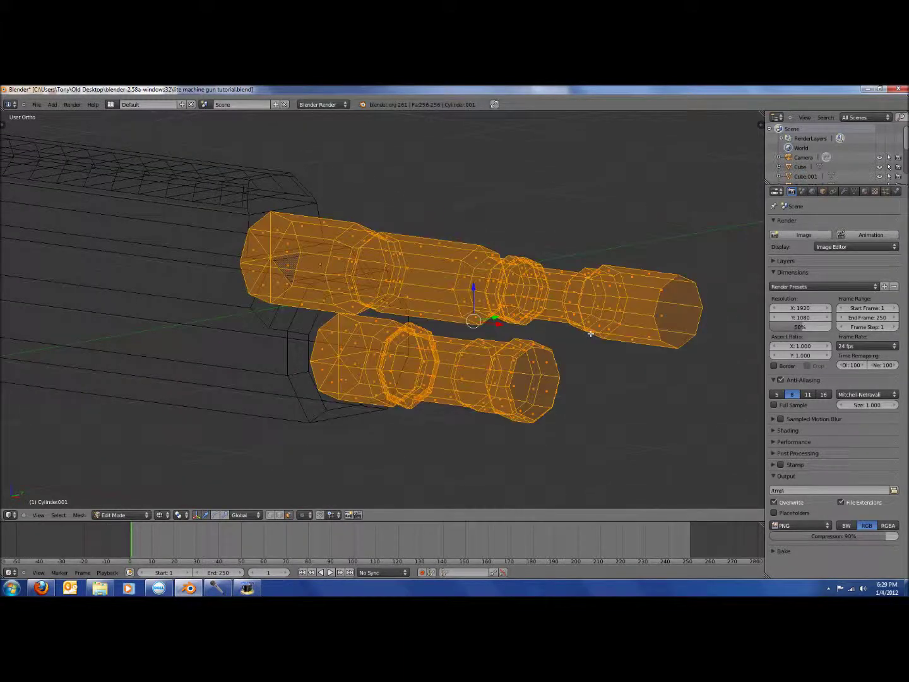
{"action": "key", "text": "s"}
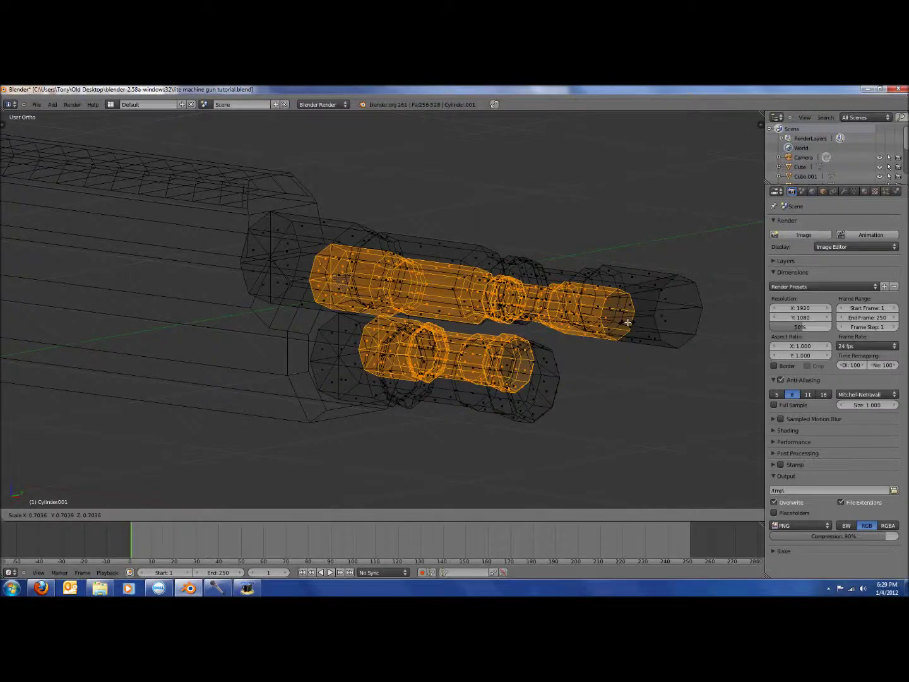
{"action": "key", "text": "Escape"}
Extrude the whole lower cylinder in front view, scale the copy down into an inner shell, and shift it forward to the open end.
{"action": "key", "text": "KP_1"}
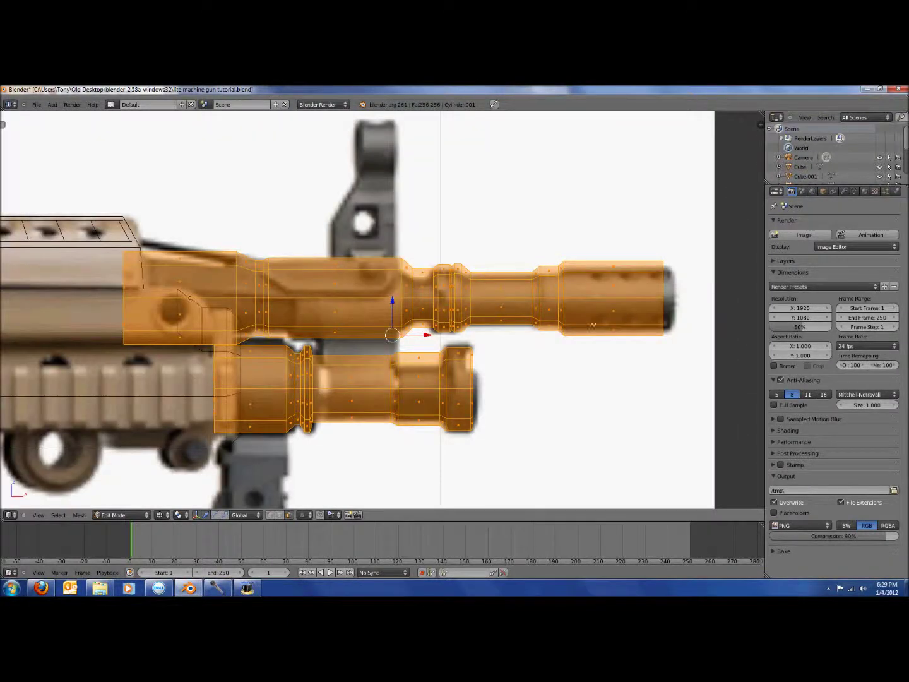
{"action": "key", "text": "a"}
{"action": "key", "text": "b"}
{"action": "left_click_drag", "start_coordinate": [184, 348], "coordinate": [614, 528]}
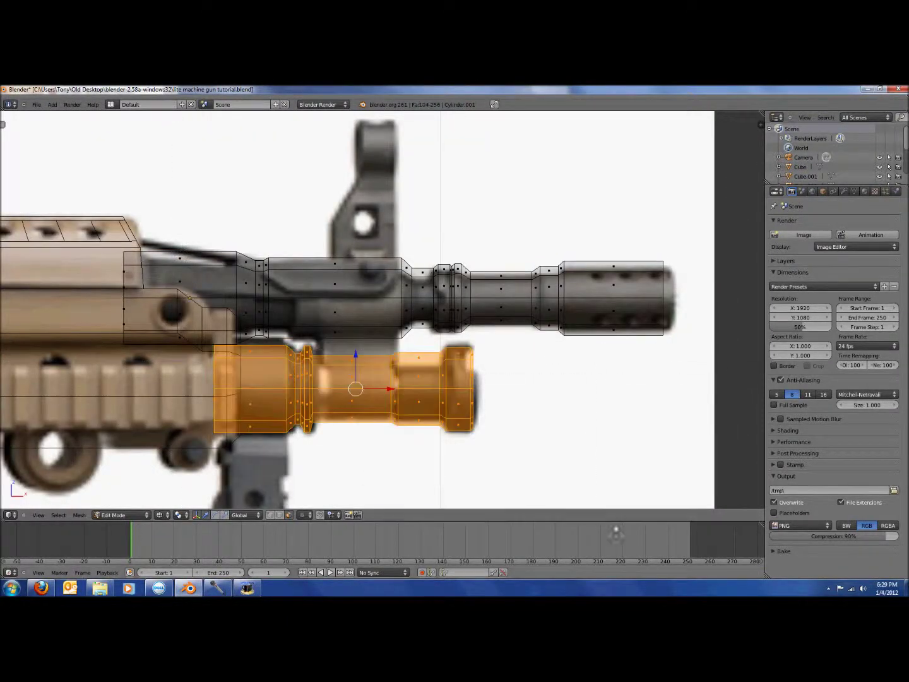
{"action": "key", "text": "s"}
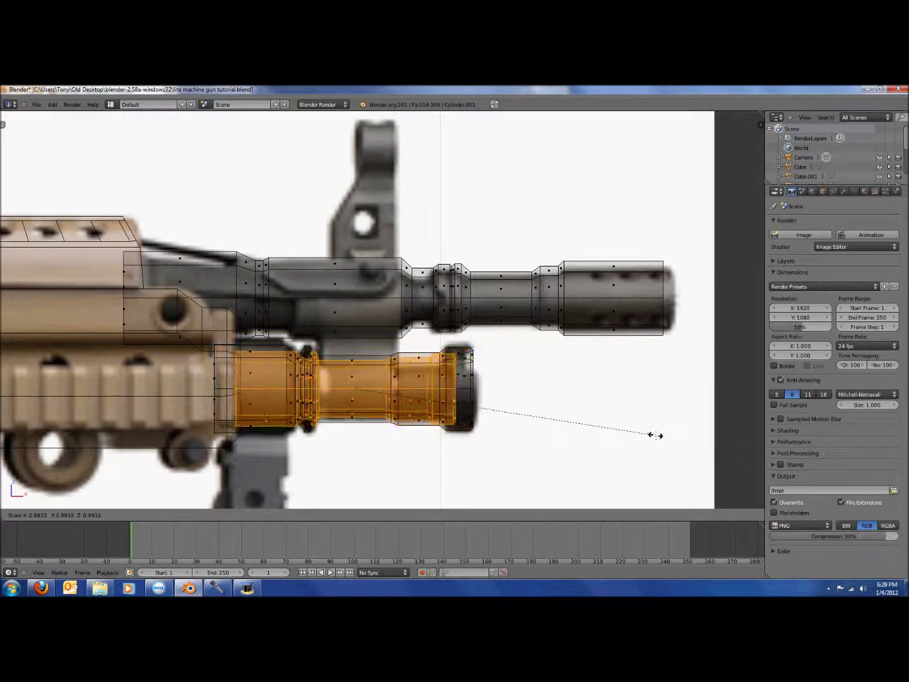
{"action": "left_click", "coordinate": [655, 435]}
{"action": "left_click_drag", "start_coordinate": [382, 398], "coordinate": [401, 398]}
Extrude the whole upper barrel, scale the copy down into an inner shell, and shift it forward to the muzzle.
{"action": "key", "text": "a"}
{"action": "key", "text": "b"}
{"action": "left_click_drag", "start_coordinate": [54, 208], "coordinate": [705, 346]}
{"action": "key", "text": "e"}
{"action": "left_click", "coordinate": [712, 372]}
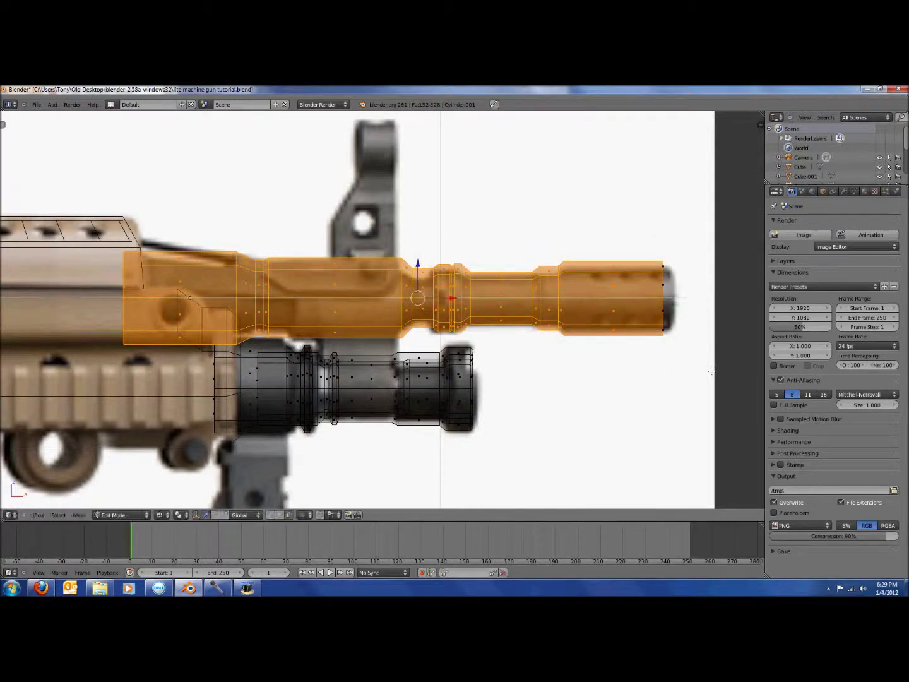
{"action": "key", "text": "s"}
{"action": "left_click", "coordinate": [700, 328]}
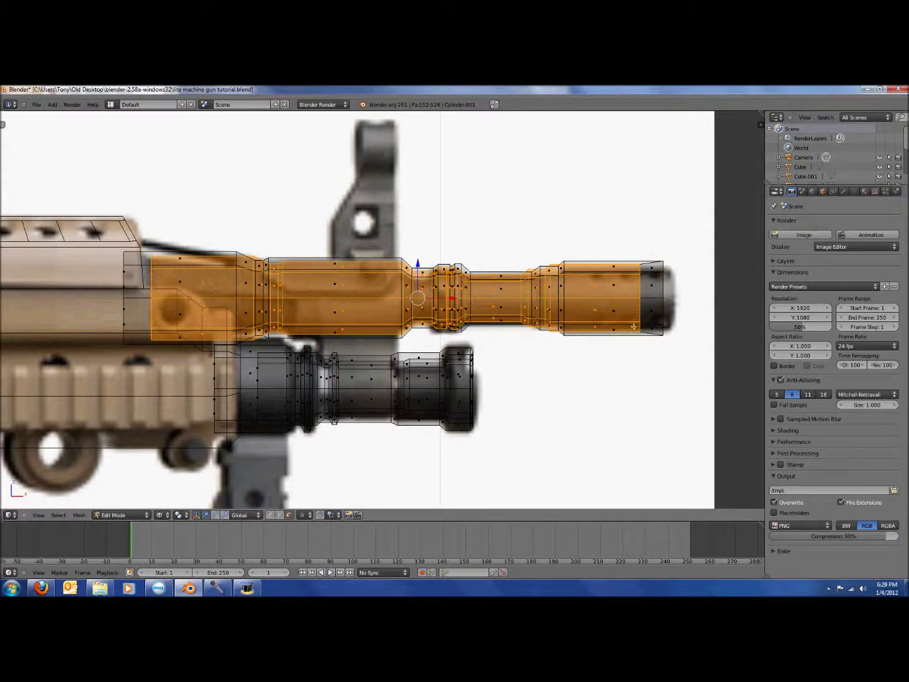
{"action": "key", "text": "s"}
{"action": "left_click_drag", "start_coordinate": [450, 298], "coordinate": [482, 300]}
Examine the hollow barrel and lower cylinder in solid shading outside Edit Mode, and return to the wireframe front view.
{"action": "key", "text": "z"}
{"action": "key", "text": "Tab"}
{"action": "scroll", "coordinate": [601, 336], "scroll_direction": "down", "scroll_amount": 3}
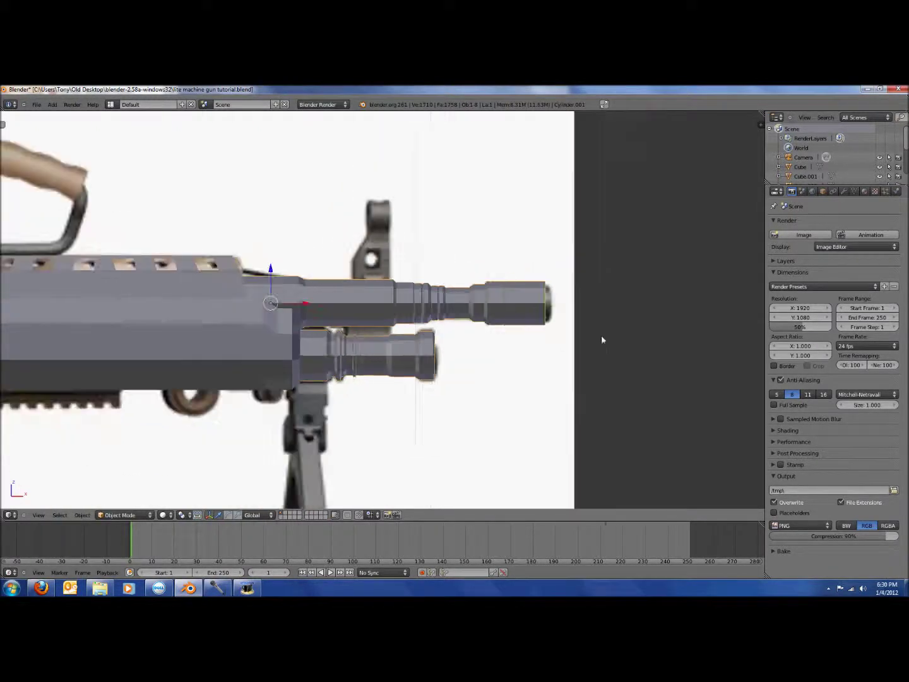
{"action": "middle_click_drag", "start_coordinate": [601, 336], "coordinate": [442, 353]}
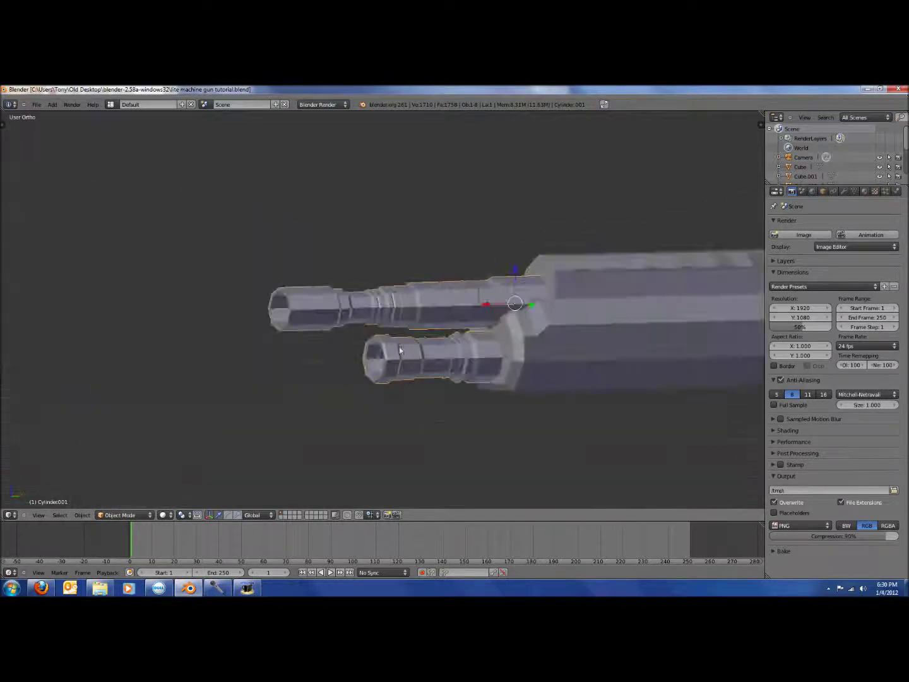
{"action": "key", "text": "KP_1"}
{"action": "scroll", "coordinate": [422, 355], "scroll_direction": "down", "scroll_amount": 3}
{"action": "key", "text": "z"}
{"action": "scroll", "coordinate": [420, 358], "scroll_direction": "up", "scroll_amount": 5}
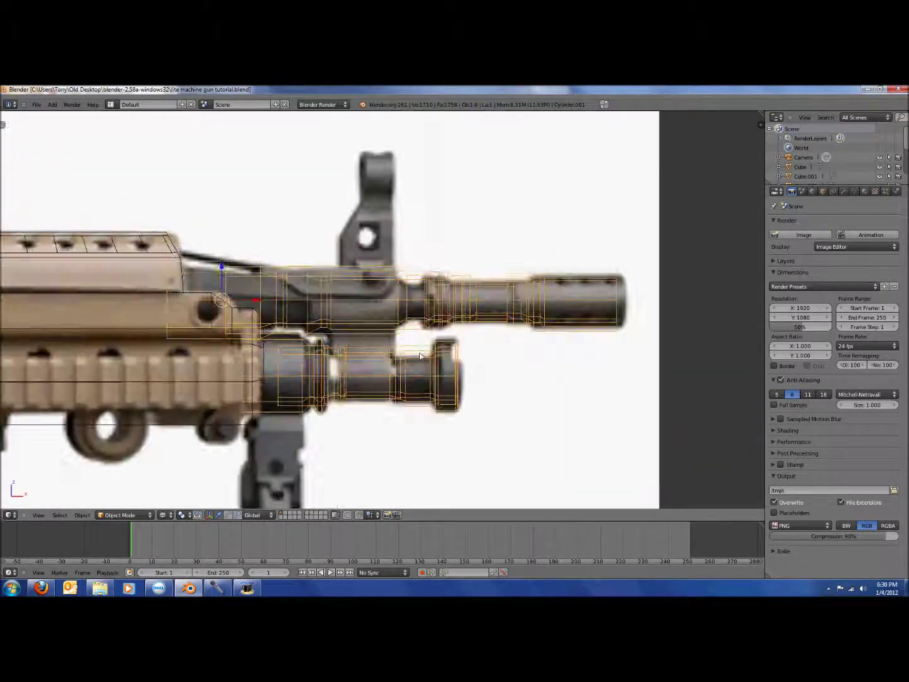
Save the scene over the existing file lite machine gun tutorial.blend.
{"action": "key", "text": "ctrl+s"}
{"action": "left_click", "coordinate": [418, 351]}
{"action": "scroll", "coordinate": [426, 370], "scroll_direction": "down", "scroll_amount": 2}
{"action": "key", "text": "ctrl+s"}
{"action": "left_click", "coordinate": [427, 373]}
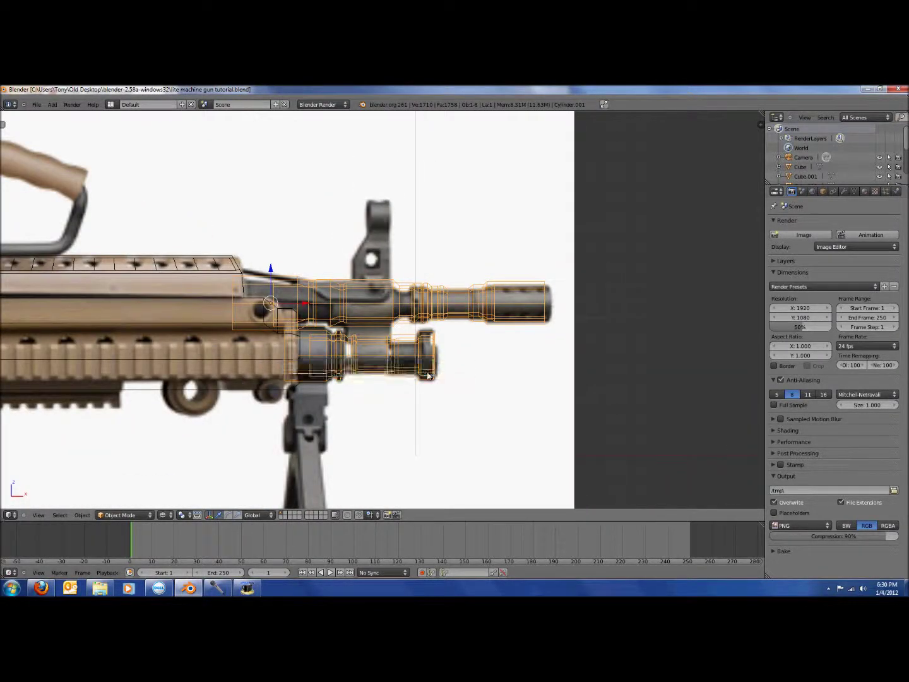
{"action": "key", "text": "ctrl+s"}
{"action": "left_click", "coordinate": [427, 374]}
{"action": "key", "text": "ctrl+s"}
{"action": "left_click", "coordinate": [428, 373]}
Add a new cube mesh to the scene as a separate object.
{"action": "scroll", "coordinate": [415, 328], "scroll_direction": "up", "scroll_amount": 2}
{"action": "key", "text": "z"}
{"action": "key", "text": "z"}
{"action": "scroll", "coordinate": [388, 316], "scroll_direction": "up", "scroll_amount": 1}
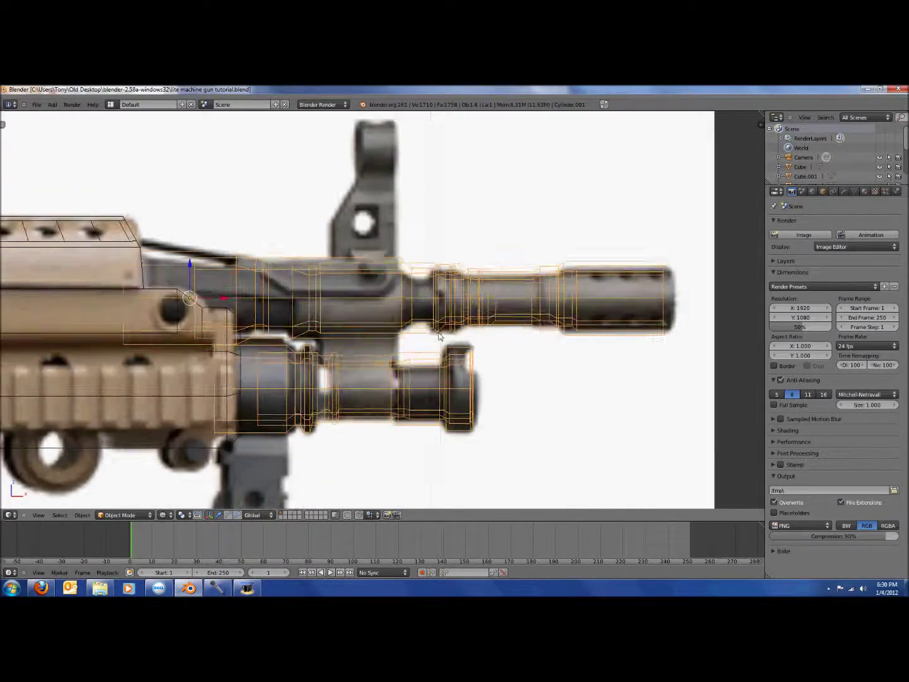
{"action": "left_click", "coordinate": [55, 105]}
{"action": "mouse_move", "coordinate": [73, 114]}
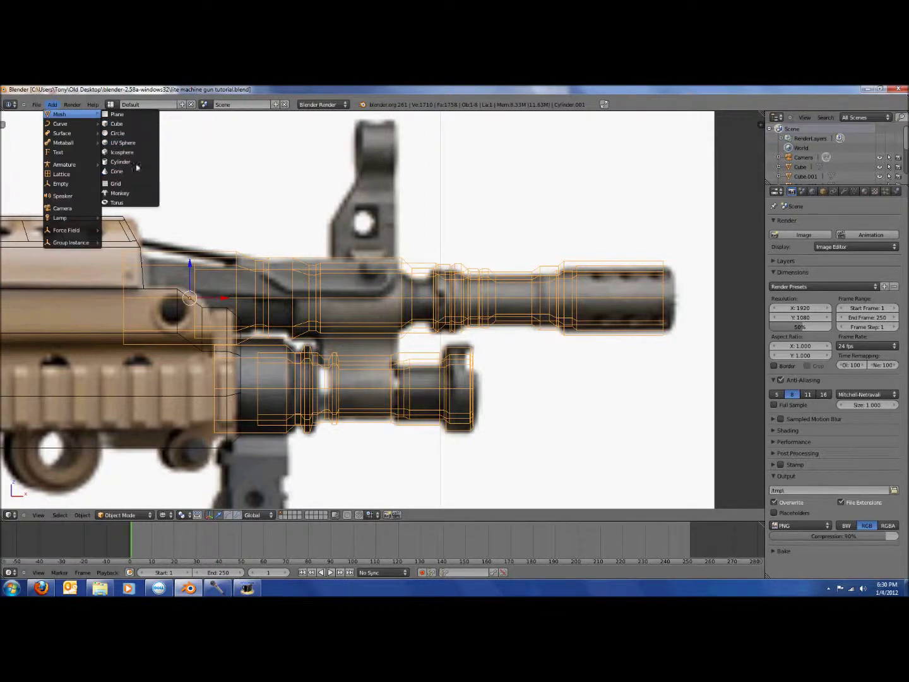
{"action": "left_click", "coordinate": [116, 124]}
Move the new cube along the X axis to the front of the gun, over the front sight and barrel area.
{"action": "scroll", "coordinate": [238, 174], "scroll_direction": "down", "scroll_amount": 6}
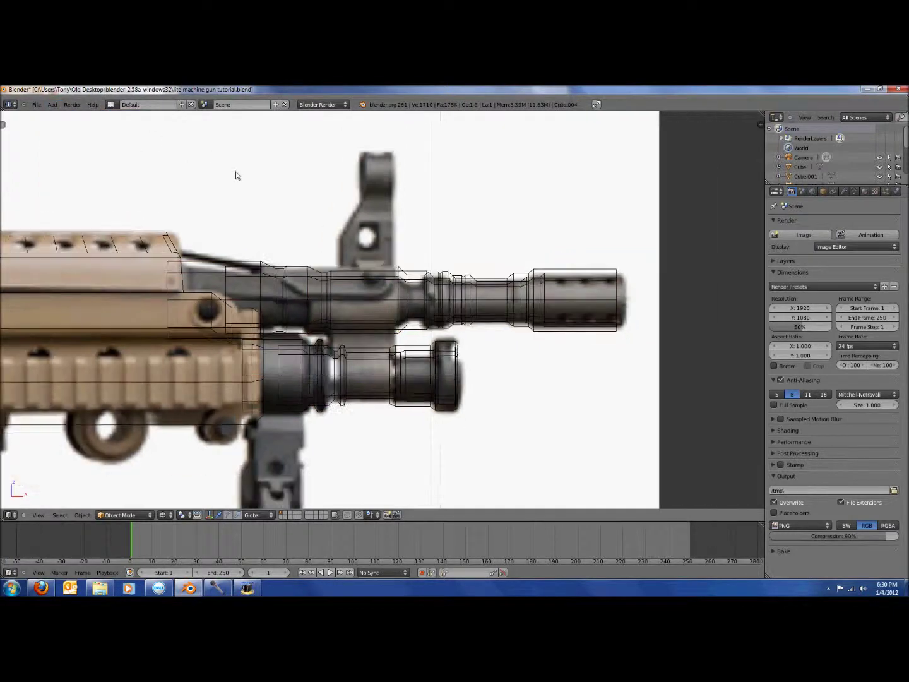
{"action": "key", "text": "KP_3"}
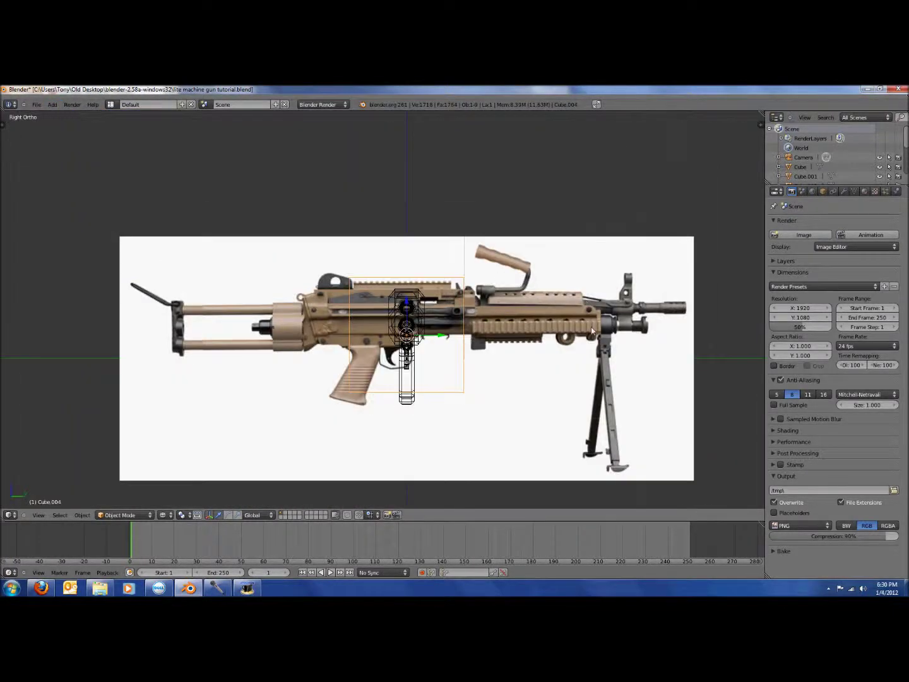
{"action": "key", "text": "z"}
{"action": "scroll", "coordinate": [495, 341], "scroll_direction": "up", "scroll_amount": 1}
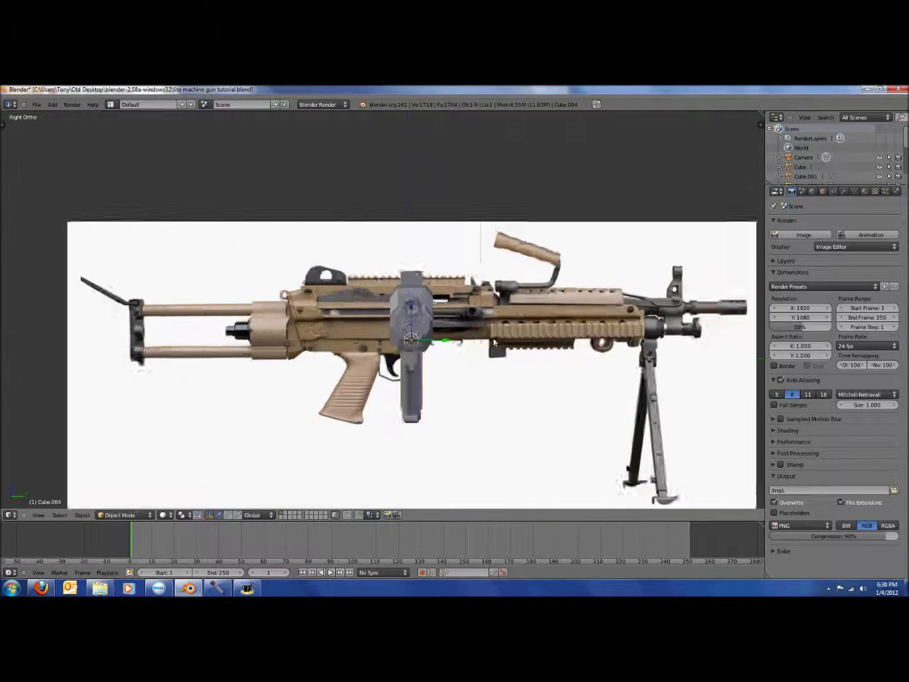
{"action": "middle_click_drag", "start_coordinate": [495, 341], "coordinate": [522, 357]}
{"action": "key", "text": "KP_3"}
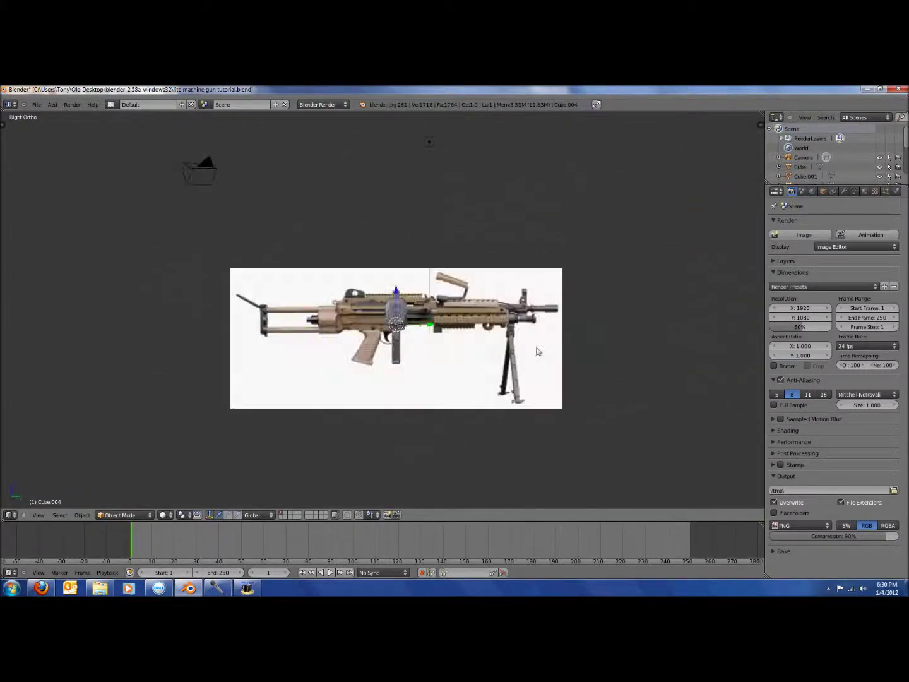
{"action": "key", "text": "KP_1"}
{"action": "left_click_drag", "start_coordinate": [167, 323], "coordinate": [426, 360]}
Scale the cube along the global Y axis in side view into a thin slab centred on the gun.
{"action": "key", "text": "KP_3"}
{"action": "scroll", "coordinate": [531, 362], "scroll_direction": "up", "scroll_amount": 3}
{"action": "key", "text": "z"}
{"action": "scroll", "coordinate": [554, 344], "scroll_direction": "up", "scroll_amount": 1}
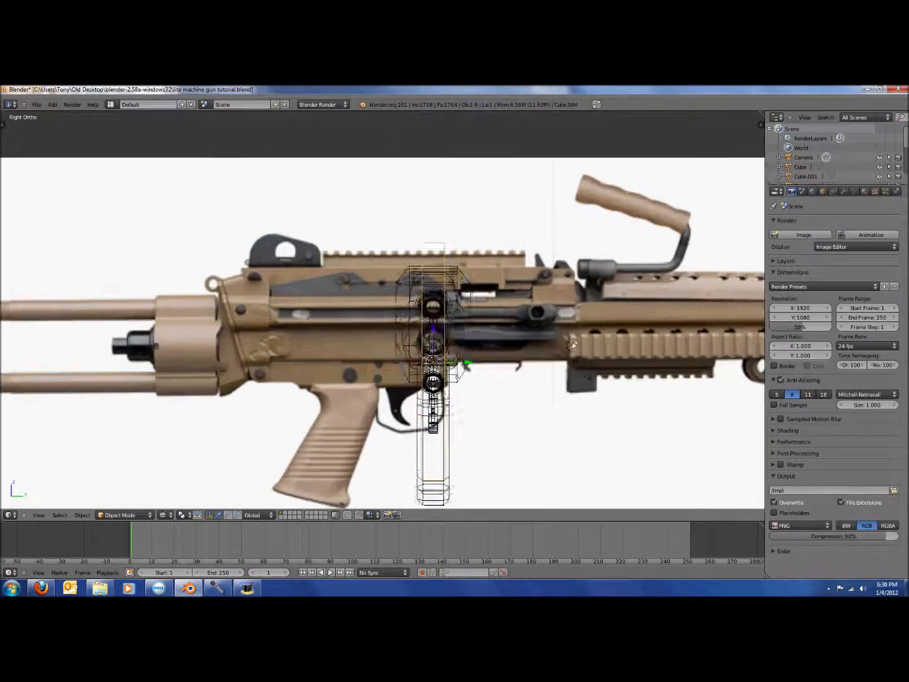
{"action": "key", "text": "z"}
{"action": "key", "text": "s"}
{"action": "key", "text": "y"}
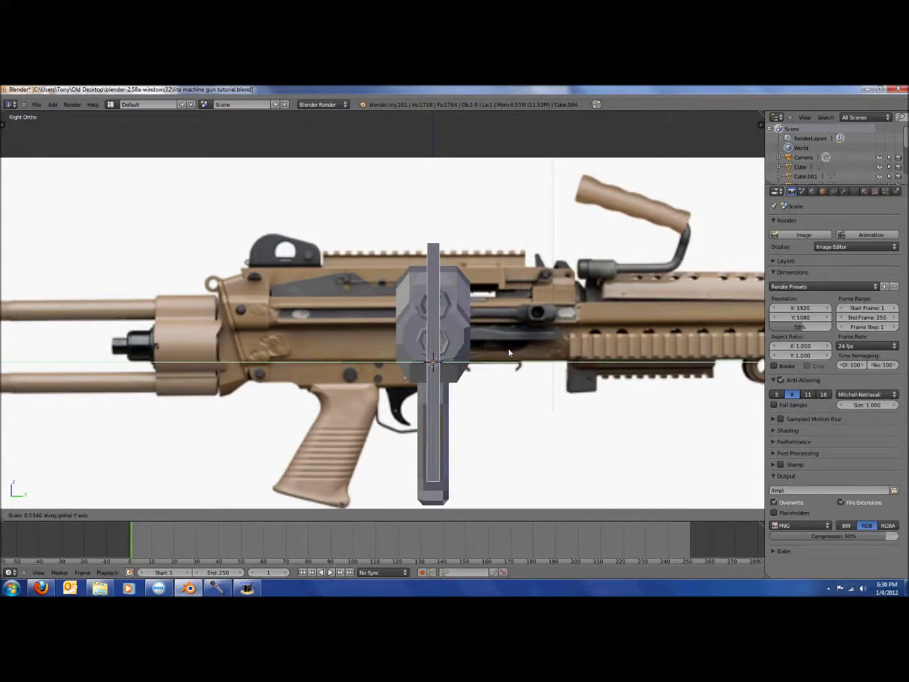
{"action": "left_click", "coordinate": [530, 330]}
Open the thin slab's mesh for editing in a front wireframe view, with all its vertices deselected.
{"action": "key", "text": "KP_1"}
{"action": "scroll", "coordinate": [530, 330], "scroll_direction": "up", "scroll_amount": 2}
{"action": "key", "text": "z"}
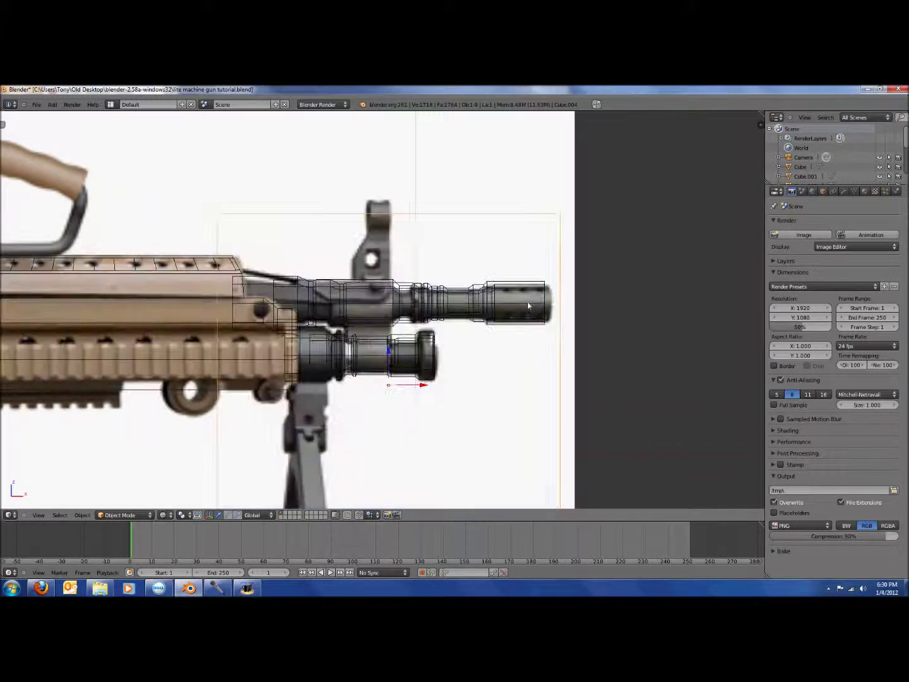
{"action": "key", "text": "Tab"}
{"action": "scroll", "coordinate": [534, 412], "scroll_direction": "down", "scroll_amount": 2}
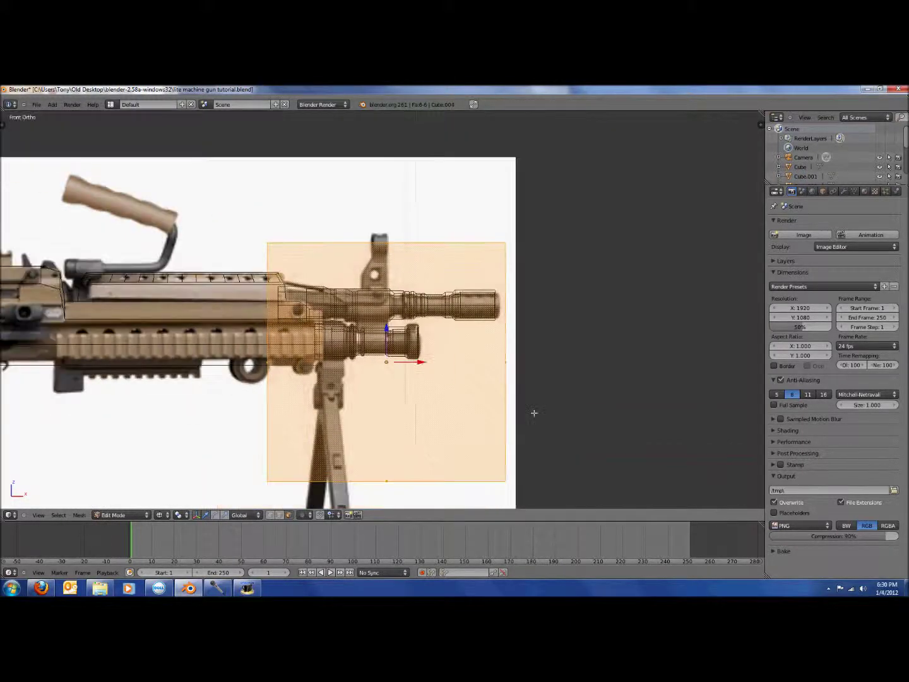
{"action": "key", "text": "a"}
{"action": "left_click", "coordinate": [271, 515]}
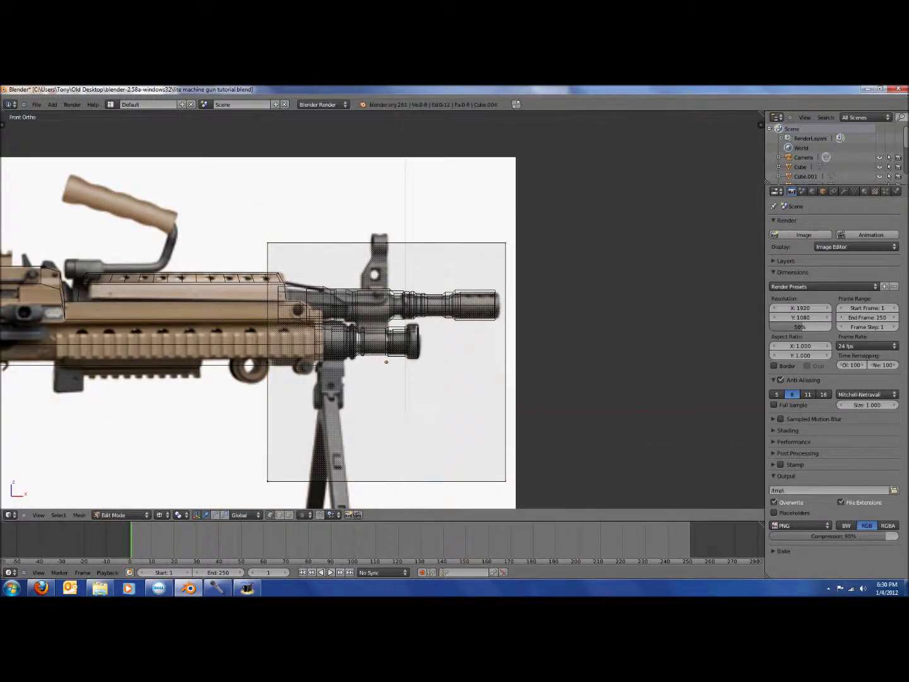
Try to move the slab's lower front corner vertices freely up to the lower cylinder, and undo the move.
{"action": "key", "text": "b"}
{"action": "left_click_drag", "start_coordinate": [478, 444], "coordinate": [527, 500]}
{"action": "key", "text": "g"}
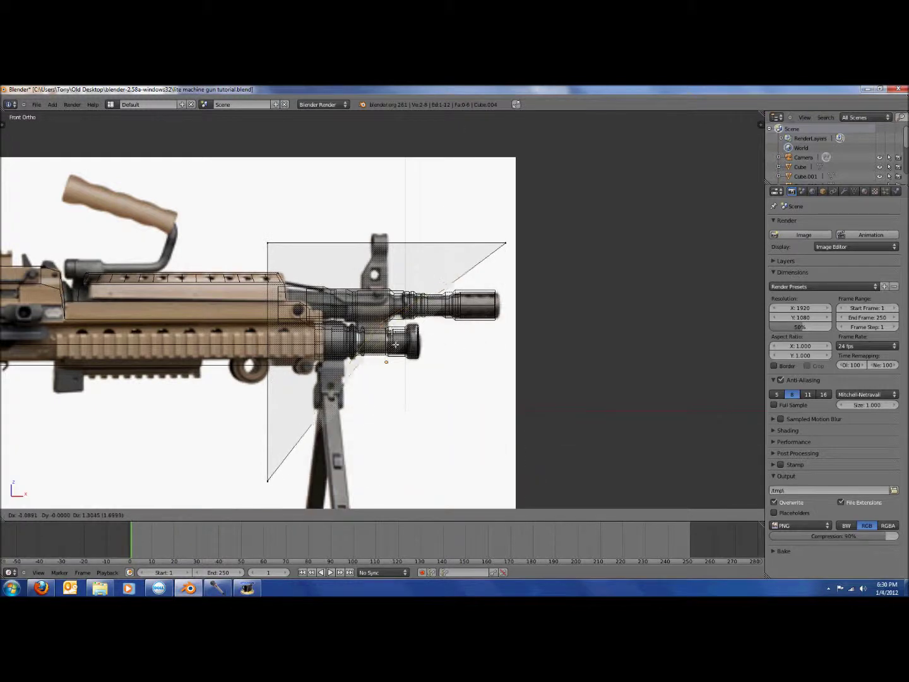
{"action": "left_click", "coordinate": [405, 358]}
{"action": "key", "text": "a"}
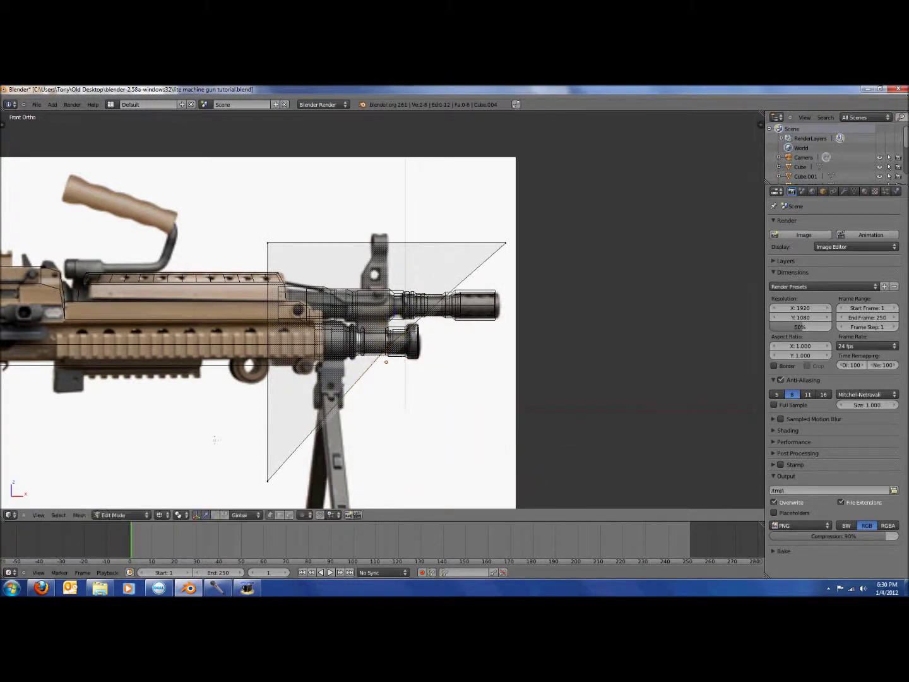
{"action": "key", "text": "b"}
{"action": "key", "text": "Escape"}
{"action": "key", "text": "ctrl+z"}
{"action": "key", "text": "ctrl+z"}
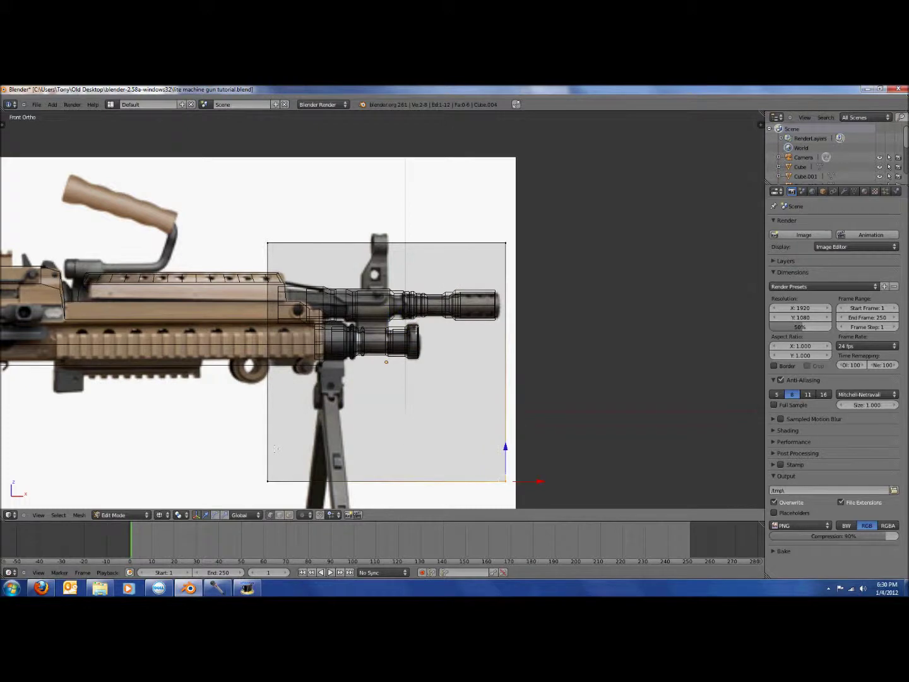
Raise the slab's whole bottom edge along Z to the middle of the lower cylinder beneath the barrel.
{"action": "key", "text": "b"}
{"action": "left_click_drag", "start_coordinate": [228, 446], "coordinate": [510, 507]}
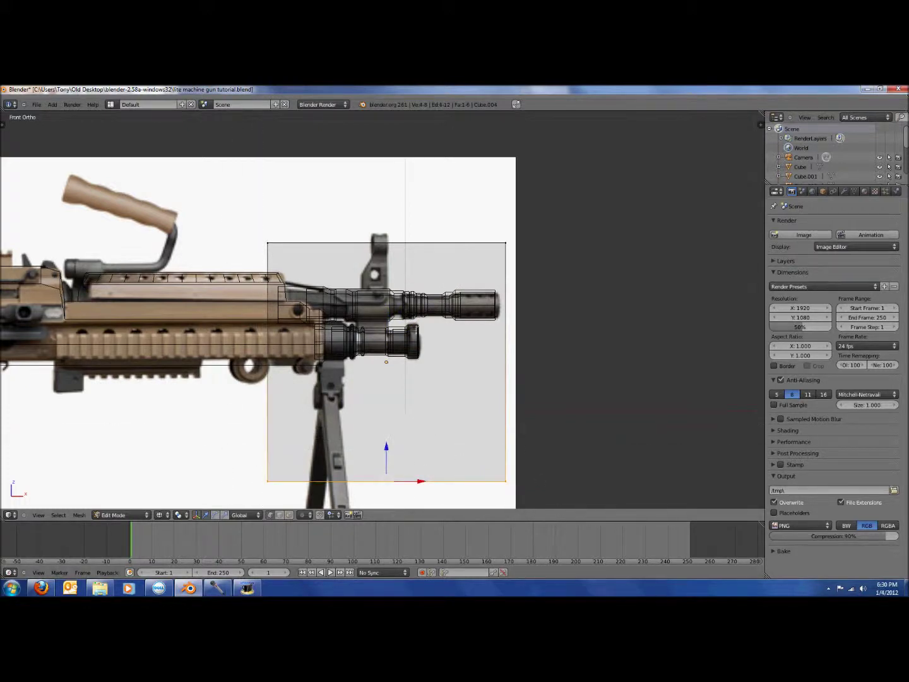
{"action": "left_click_drag", "start_coordinate": [387, 447], "coordinate": [410, 311]}
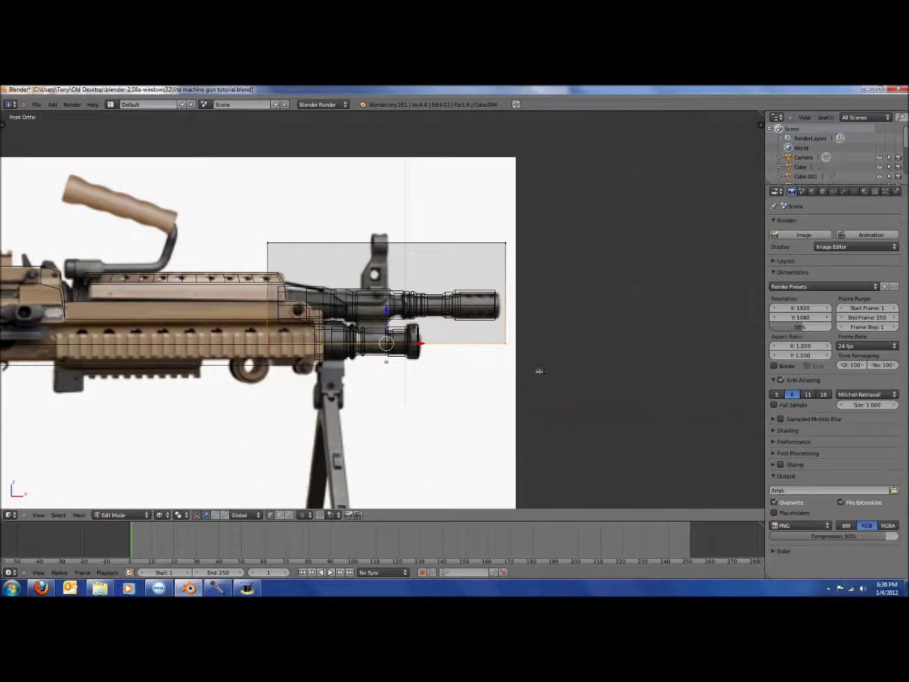
Narrow the slab along X by moving its front and rear edges in to the width of the front sight's base.
{"action": "scroll", "coordinate": [538, 369], "scroll_direction": "up", "scroll_amount": 3}
{"action": "right_click", "coordinate": [597, 291]}
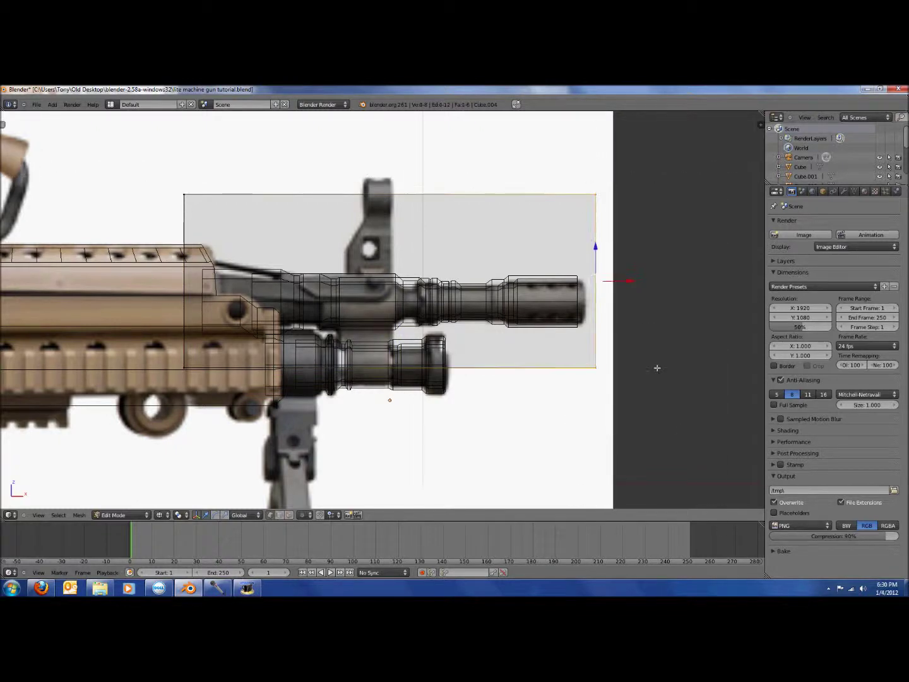
{"action": "left_click_drag", "start_coordinate": [632, 284], "coordinate": [429, 285]}
{"action": "key", "text": "b"}
{"action": "left_click_drag", "start_coordinate": [75, 138], "coordinate": [211, 392]}
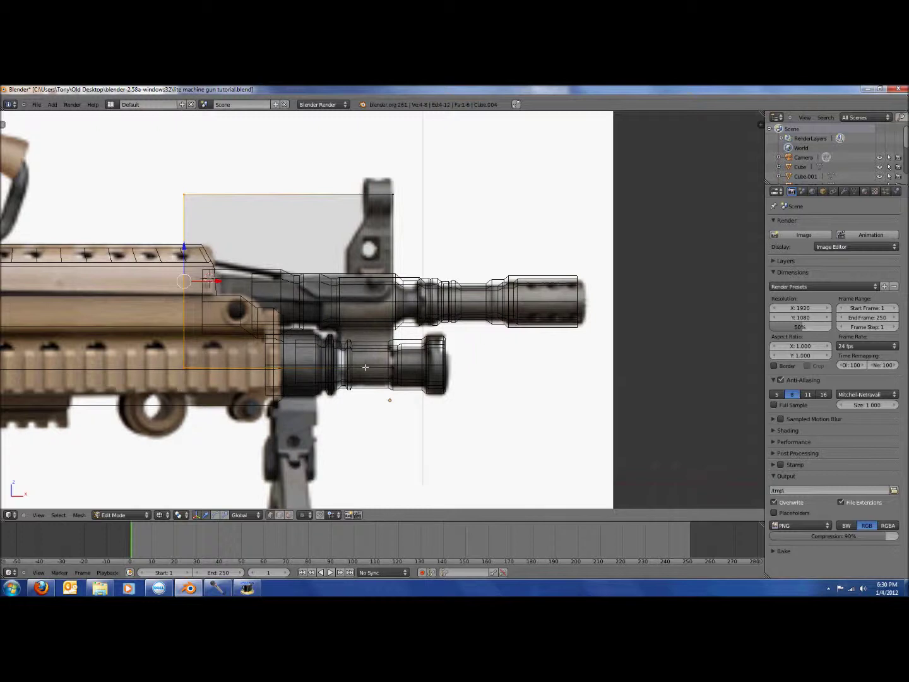
{"action": "left_click_drag", "start_coordinate": [216, 280], "coordinate": [372, 296]}
Lower the slab's top edge along Z to the level of the hole in the reference front sight.
{"action": "right_click", "coordinate": [366, 193]}
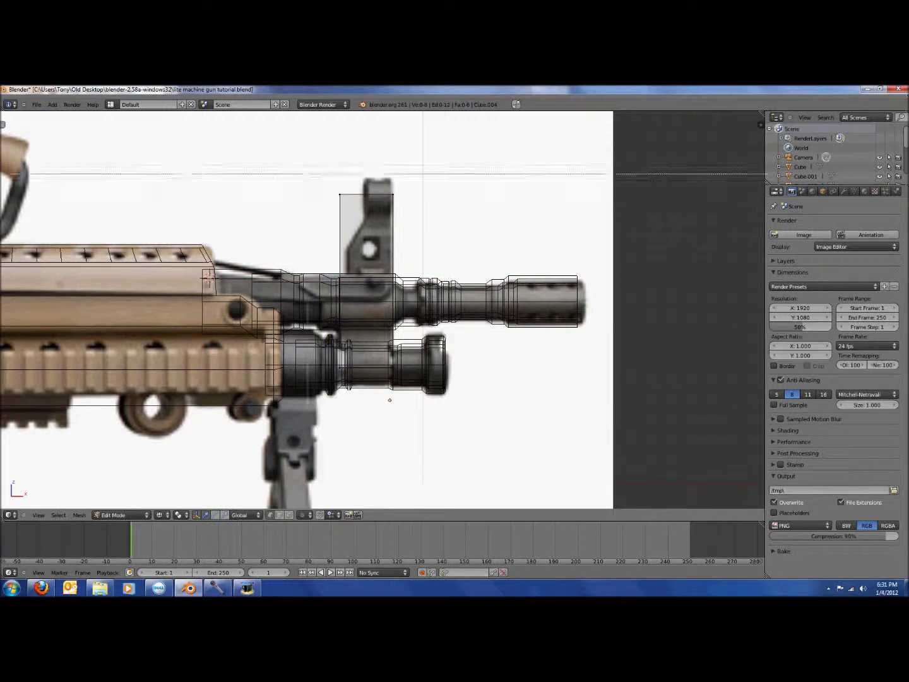
{"action": "left_click_drag", "start_coordinate": [367, 163], "coordinate": [378, 204]}
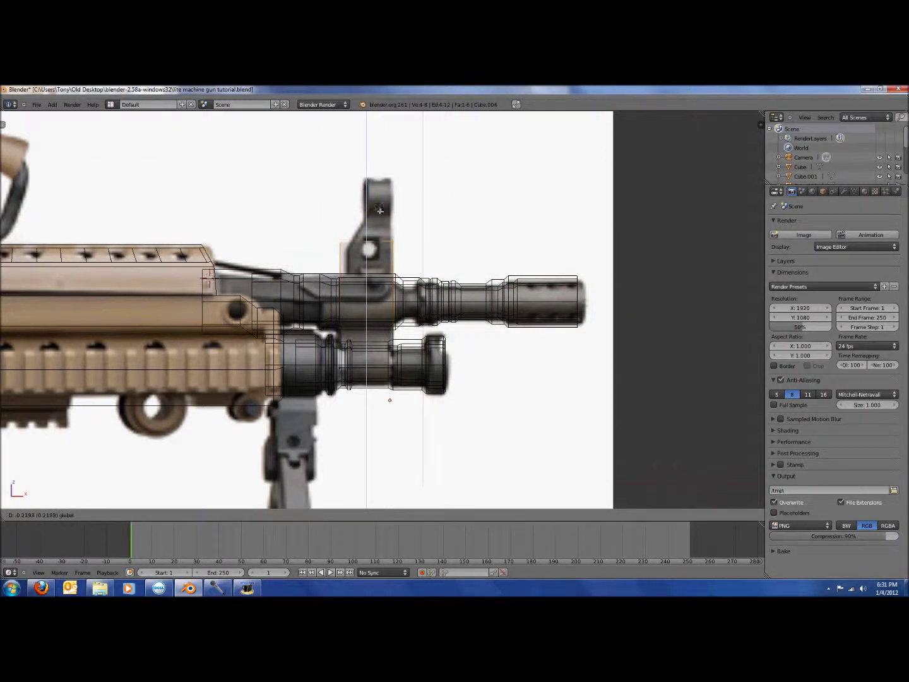
{"action": "left_click", "coordinate": [381, 214]}
Extrude the top face up to the sight's neck and move its rear vertices forward along X to follow the slope.
{"action": "key", "text": "e"}
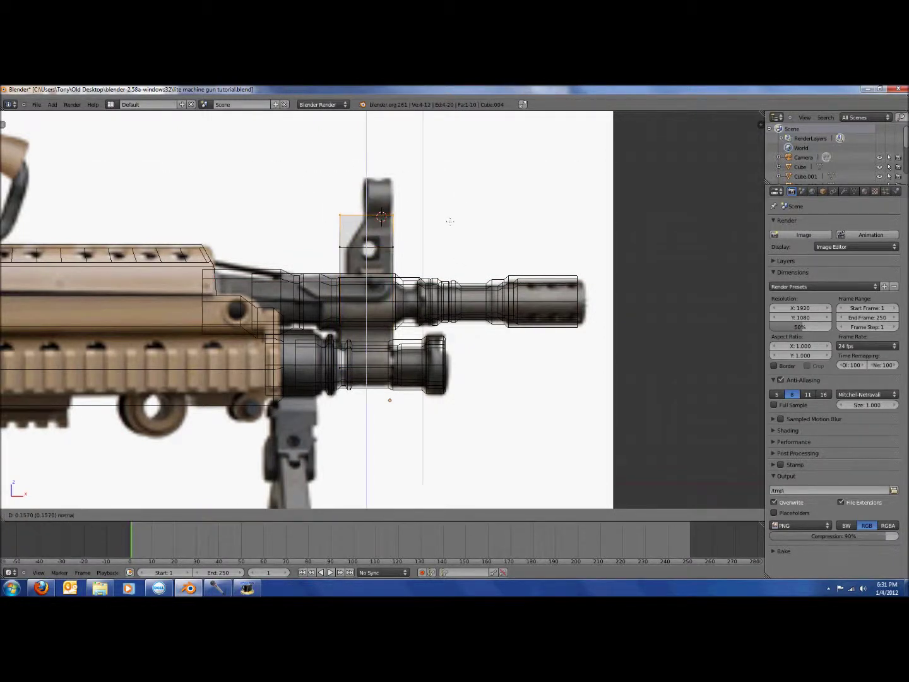
{"action": "left_click", "coordinate": [449, 220]}
{"action": "key", "text": "a"}
{"action": "key", "text": "b"}
{"action": "left_click_drag", "start_coordinate": [324, 212], "coordinate": [351, 230]}
{"action": "key", "text": "g"}
{"action": "key", "text": "x"}
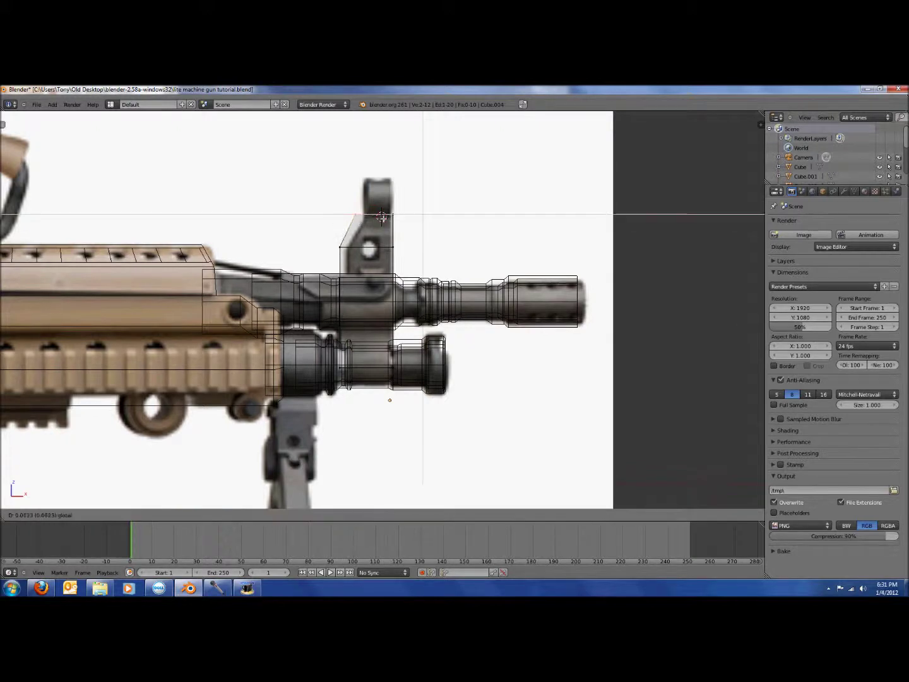
{"action": "left_click", "coordinate": [391, 219]}
Lower the neck's top edge slightly along Z and extrude it upward to begin the sight's upper post.
{"action": "key", "text": "a"}
{"action": "key", "text": "b"}
{"action": "left_click_drag", "start_coordinate": [383, 209], "coordinate": [400, 220]}
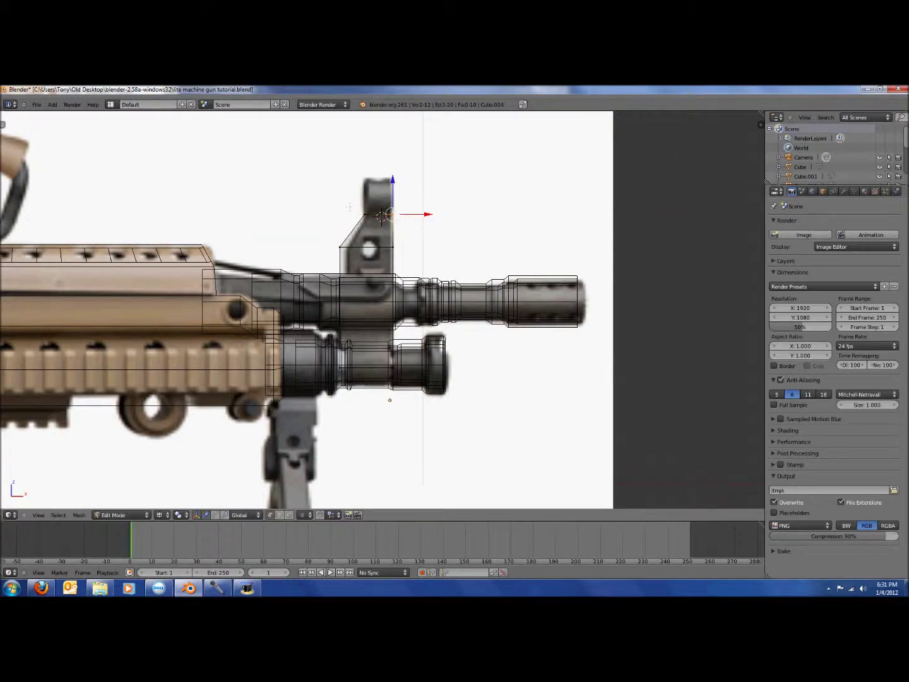
{"action": "key", "text": "a"}
{"action": "key", "text": "b"}
{"action": "left_click_drag", "start_coordinate": [343, 205], "coordinate": [380, 197]}
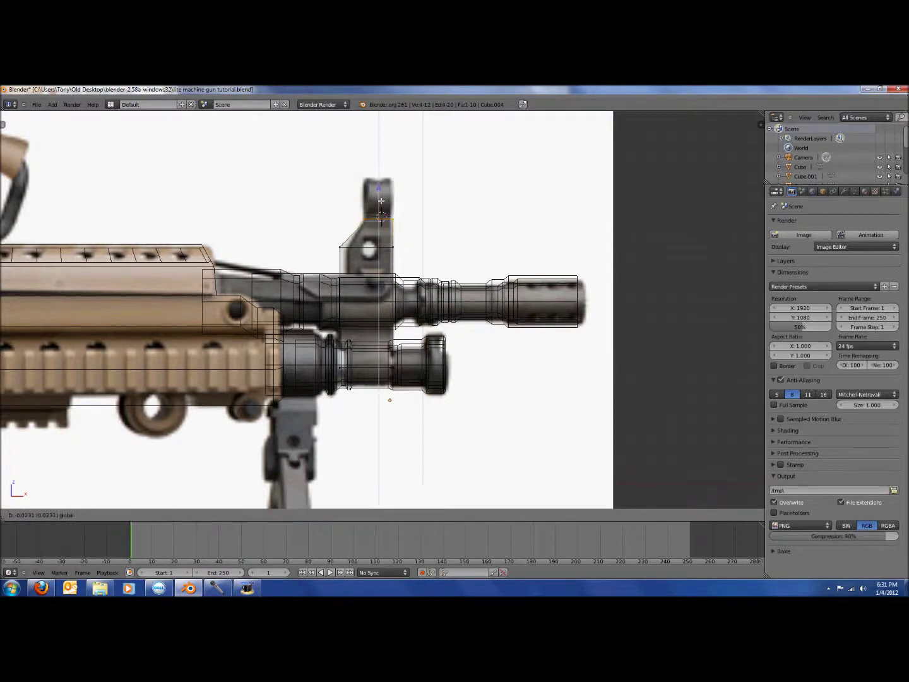
{"action": "left_click", "coordinate": [381, 201]}
{"action": "key", "text": "e"}
{"action": "left_click", "coordinate": [419, 256]}
In side view, flare the post's top by extruding a short section and widening it along the Y axis.
{"action": "key", "text": "KP_3"}
{"action": "scroll", "coordinate": [657, 284], "scroll_direction": "up", "scroll_amount": 1}
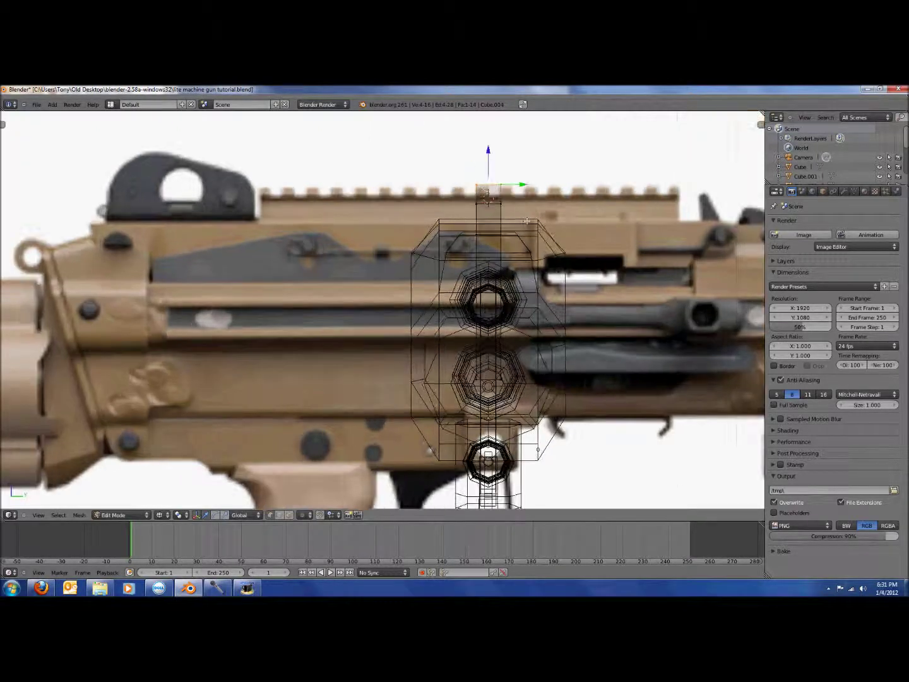
{"action": "middle_click_drag", "start_coordinate": [663, 288], "coordinate": [610, 396], "text": "shift"}
{"action": "scroll", "coordinate": [611, 395], "scroll_direction": "up", "scroll_amount": 1}
{"action": "scroll", "coordinate": [610, 394], "scroll_direction": "down", "scroll_amount": 3}
{"action": "scroll", "coordinate": [600, 372], "scroll_direction": "up", "scroll_amount": 1}
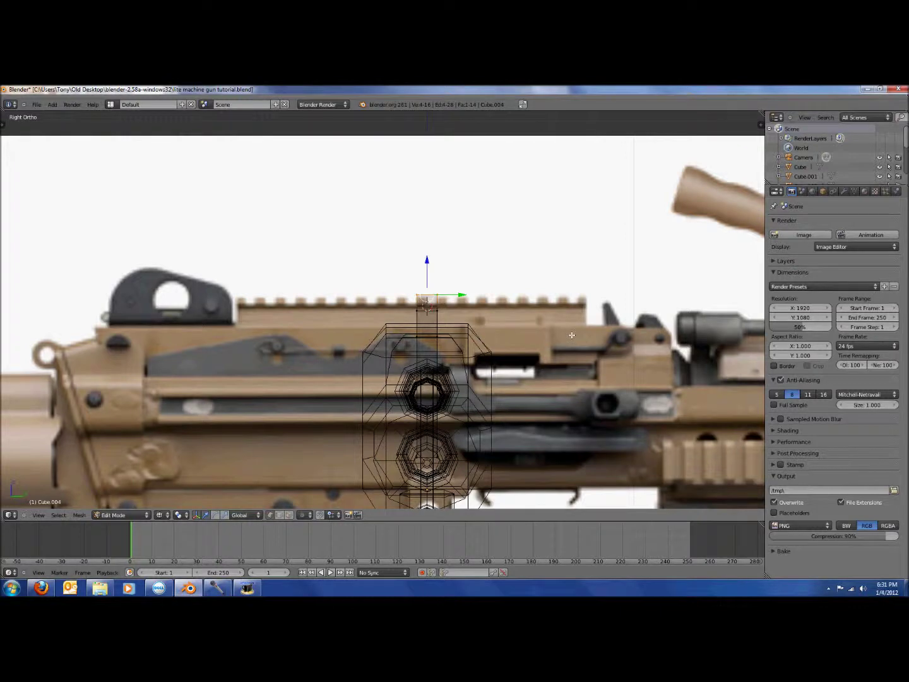
{"action": "scroll", "coordinate": [497, 319], "scroll_direction": "up", "scroll_amount": 1}
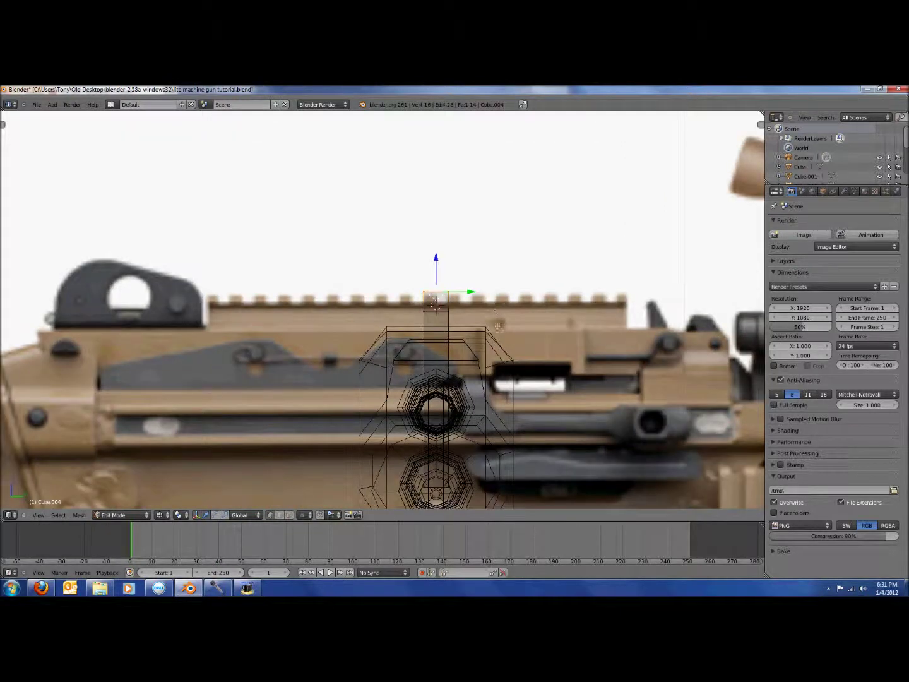
{"action": "key", "text": "s"}
{"action": "left_click", "coordinate": [529, 323]}
{"action": "key", "text": "s"}
{"action": "left_click", "coordinate": [436, 272]}
{"action": "key", "text": "e"}
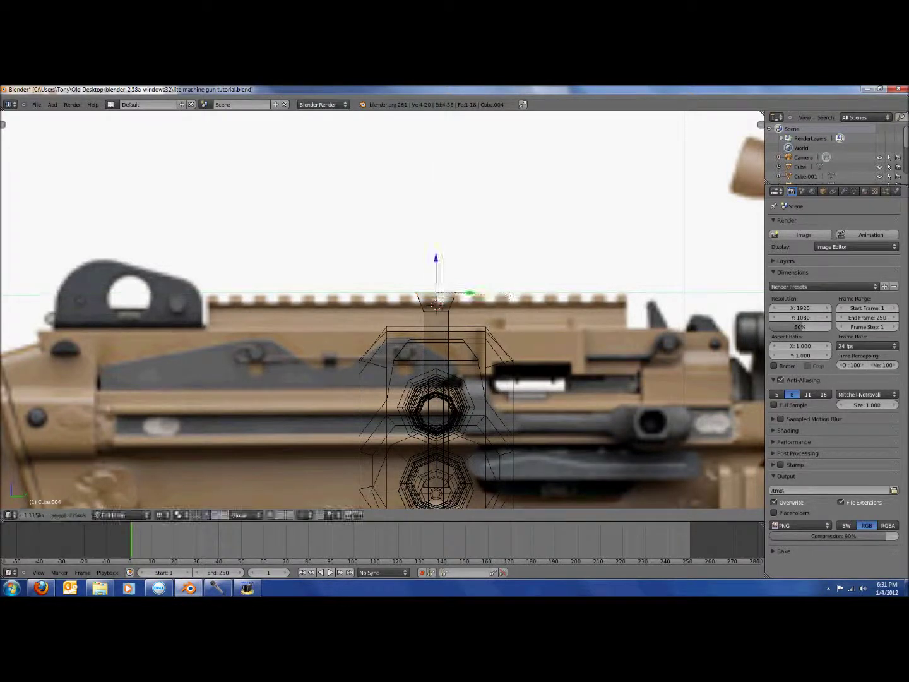
{"action": "left_click", "coordinate": [474, 300]}
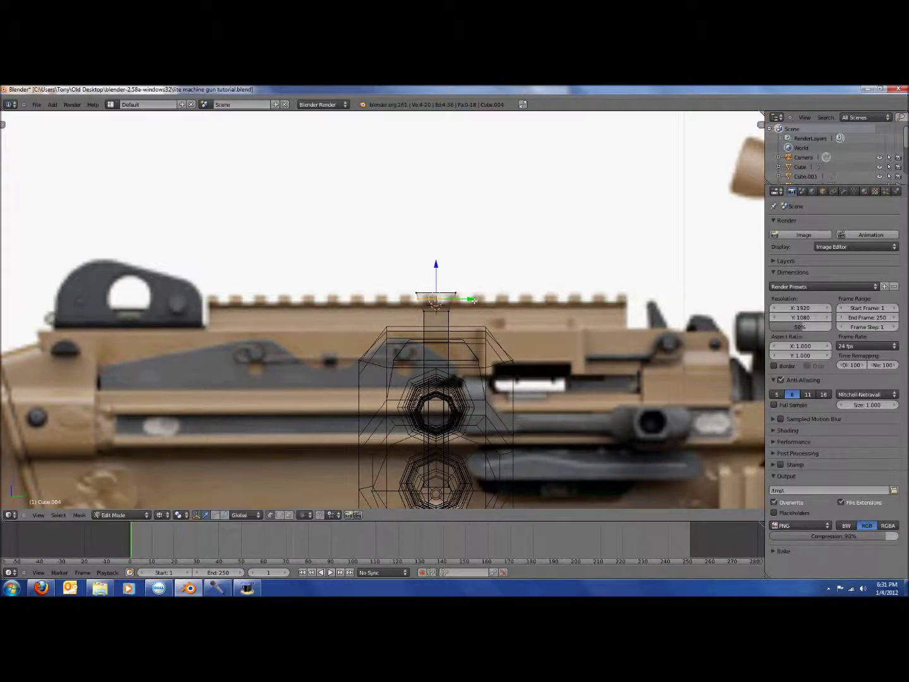
{"action": "left_click_drag", "start_coordinate": [466, 292], "coordinate": [468, 293]}
Extrude the flared top upward, widen it a little, and extrude a short section above it as the sight head's middle.
{"action": "key", "text": "e"}
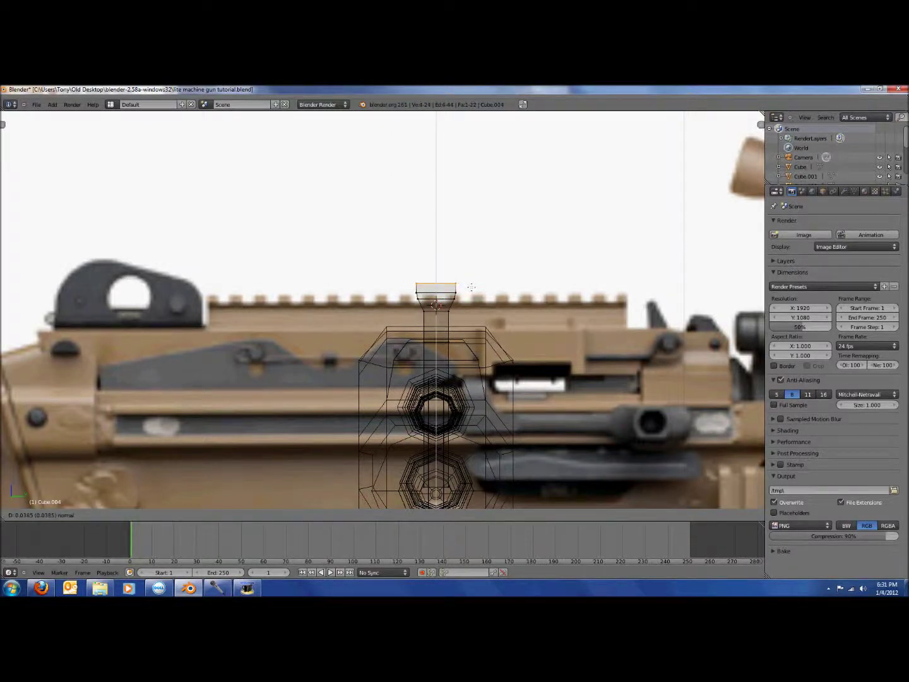
{"action": "left_click", "coordinate": [472, 288]}
{"action": "key", "text": "s"}
{"action": "left_click", "coordinate": [488, 288]}
{"action": "key", "text": "e"}
{"action": "left_click", "coordinate": [489, 285]}
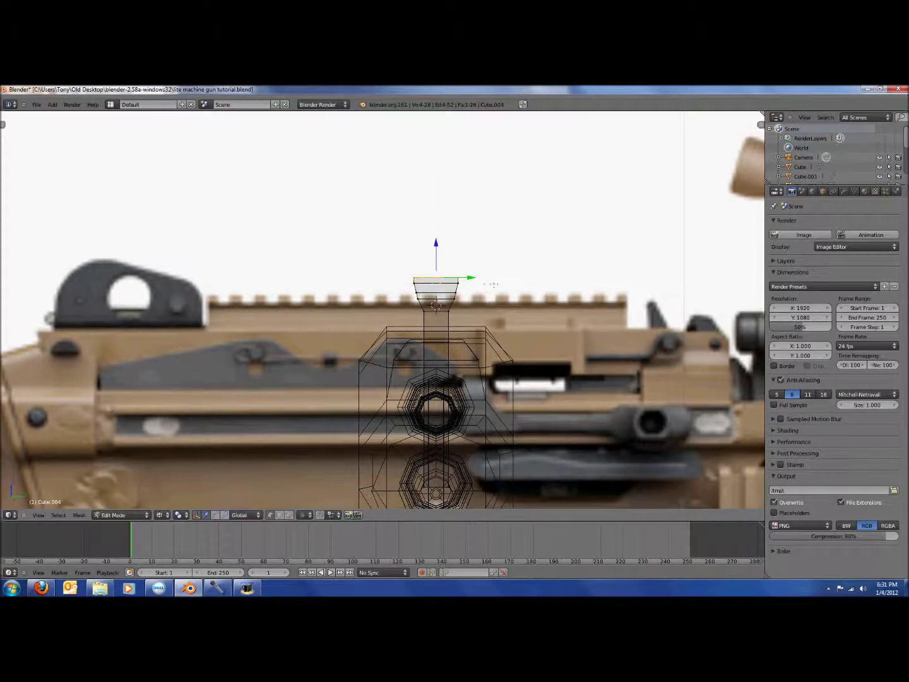
Extrude the sight head's top face, narrow it along the Y axis, and raise it slightly along Z.
{"action": "key", "text": "e"}
{"action": "key", "text": "s"}
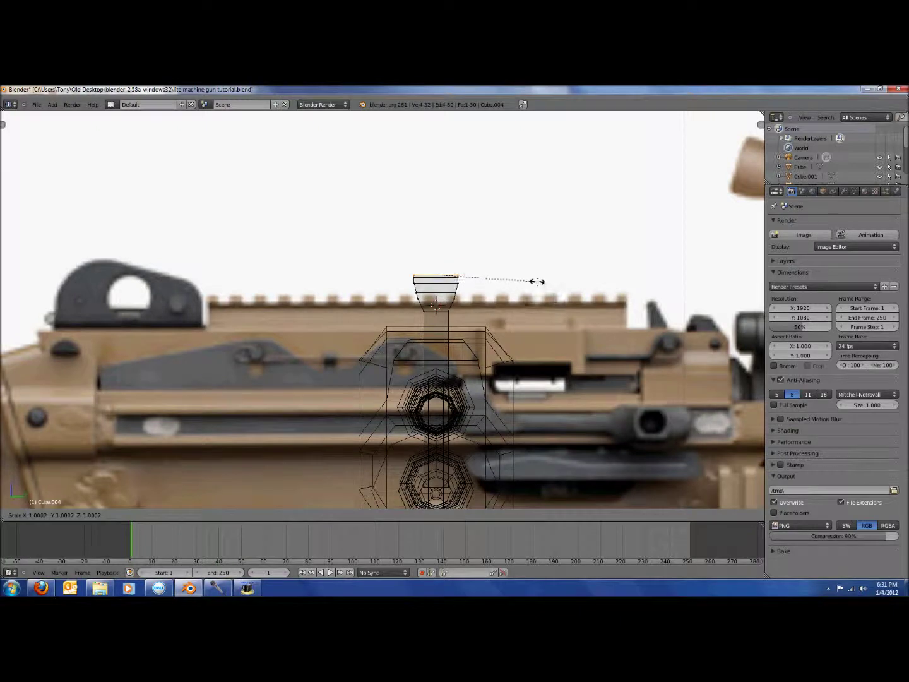
{"action": "left_click", "coordinate": [536, 282]}
{"action": "key", "text": "Escape"}
{"action": "key", "text": "ctrl+z"}
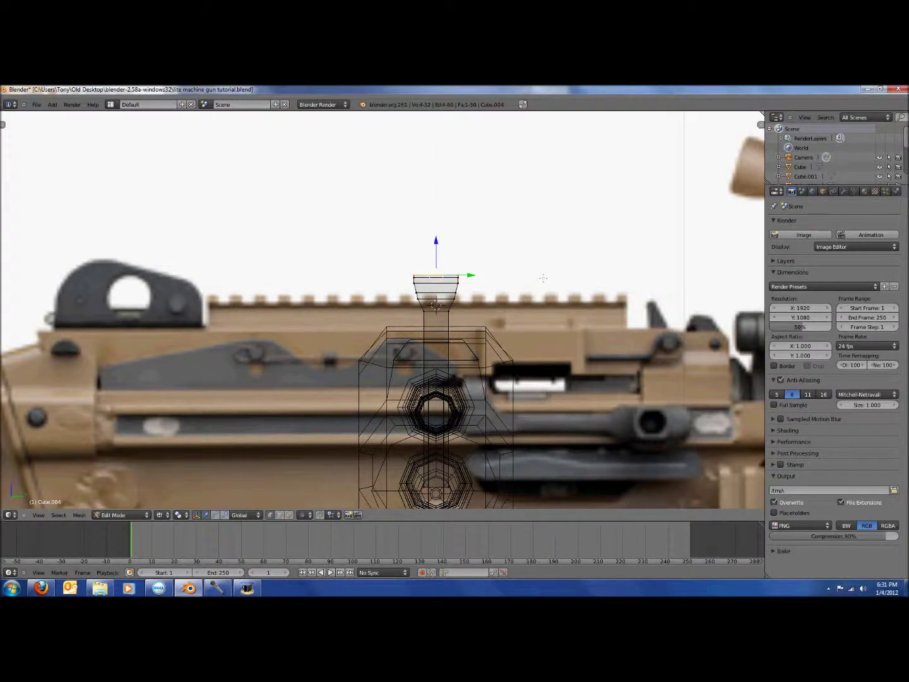
{"action": "key", "text": "s"}
{"action": "key", "text": "y"}
{"action": "left_click", "coordinate": [525, 274]}
{"action": "left_click_drag", "start_coordinate": [436, 260], "coordinate": [436, 254]}
Extrude another short section on top of the sight head and narrow it along Y to round off the shape.
{"action": "key", "text": "e"}
{"action": "left_click", "coordinate": [485, 253]}
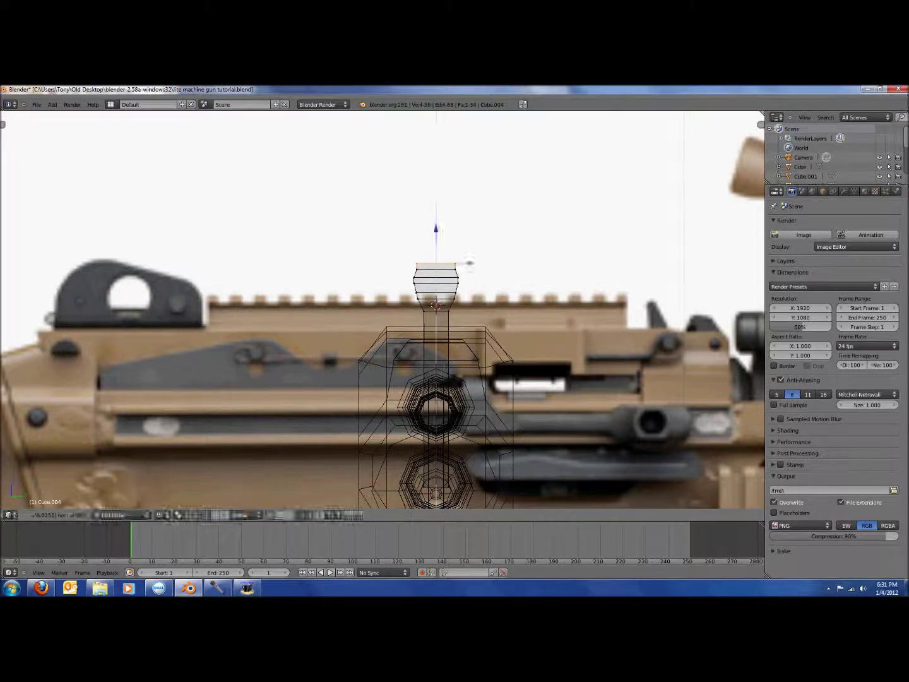
{"action": "key", "text": "s"}
{"action": "key", "text": "y"}
{"action": "left_click", "coordinate": [541, 268]}
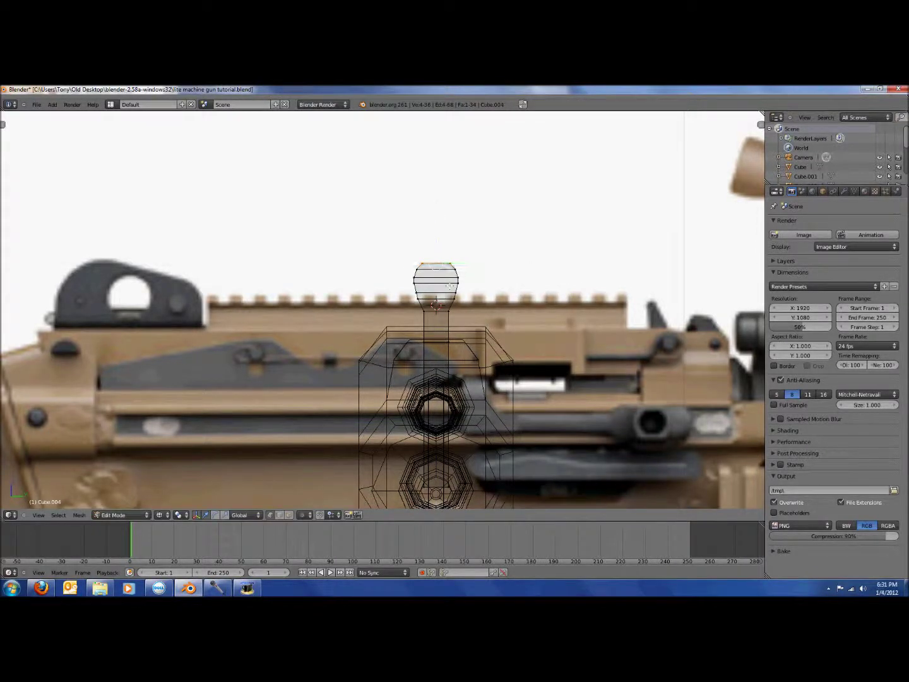
Move the widest middle band of the sight head slightly down along the Z axis.
{"action": "key", "text": "a"}
{"action": "key", "text": "b"}
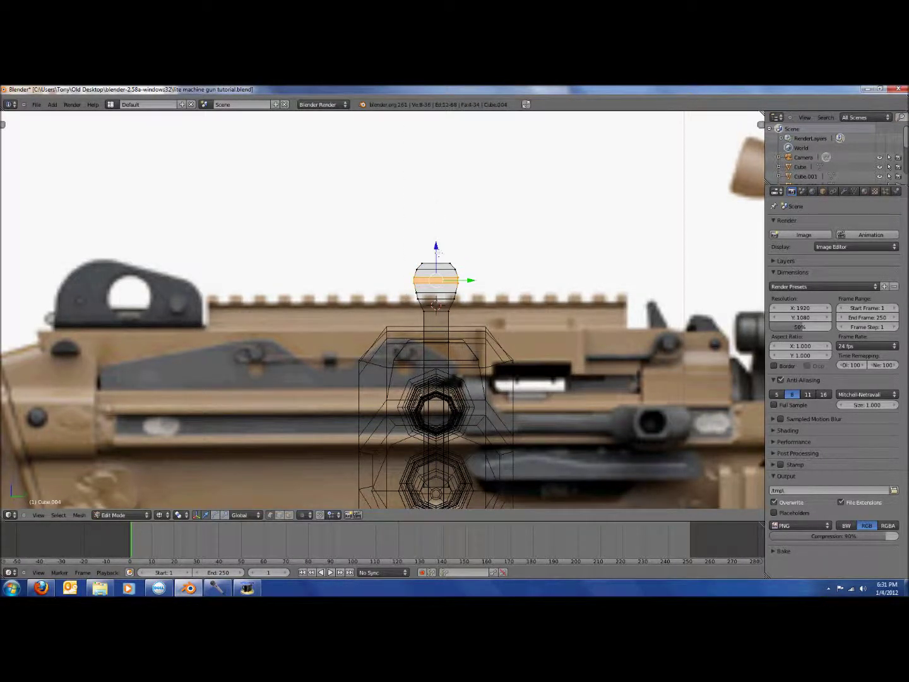
{"action": "left_click_drag", "start_coordinate": [437, 253], "coordinate": [445, 261]}
{"action": "left_click", "coordinate": [445, 258]}
Scale the vertex ring below the sight head's middle band along the Y axis to smooth its rounded outline.
{"action": "key", "text": "a"}
{"action": "key", "text": "b"}
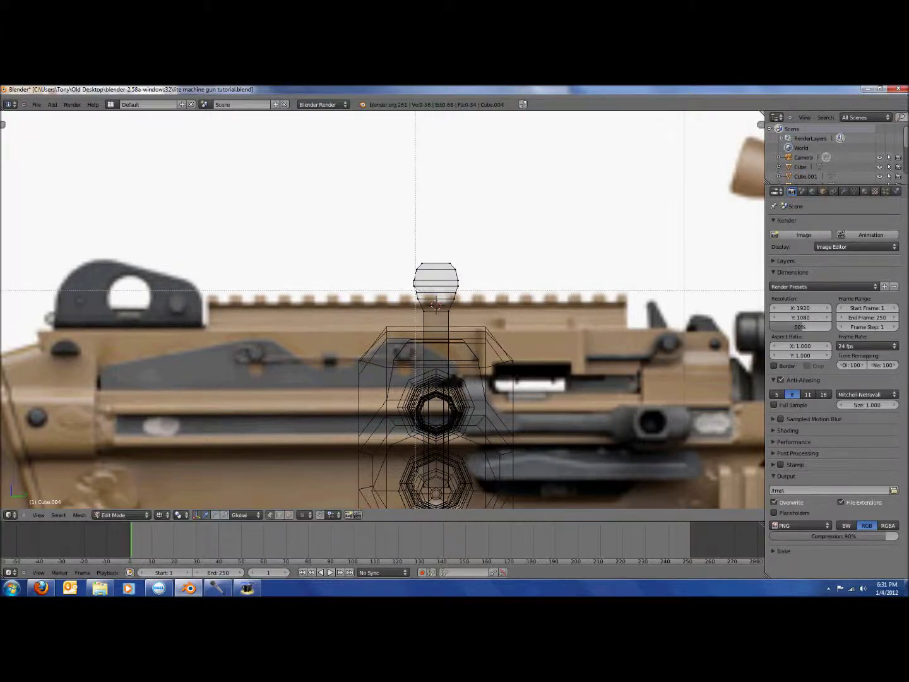
{"action": "key", "text": "s"}
{"action": "key", "text": "y"}
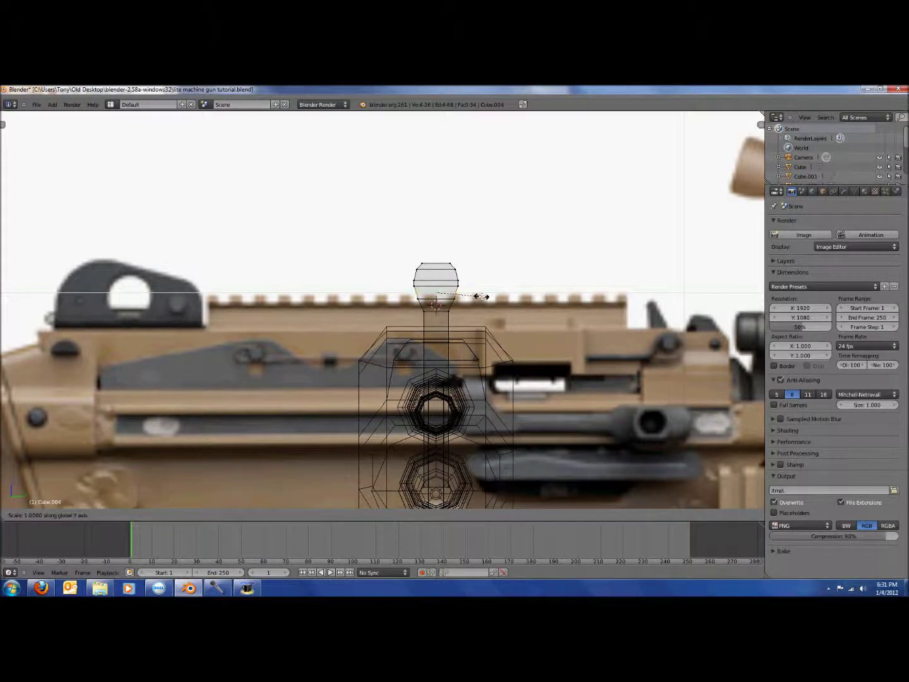
{"action": "left_click", "coordinate": [485, 295]}
{"action": "key", "text": "s"}
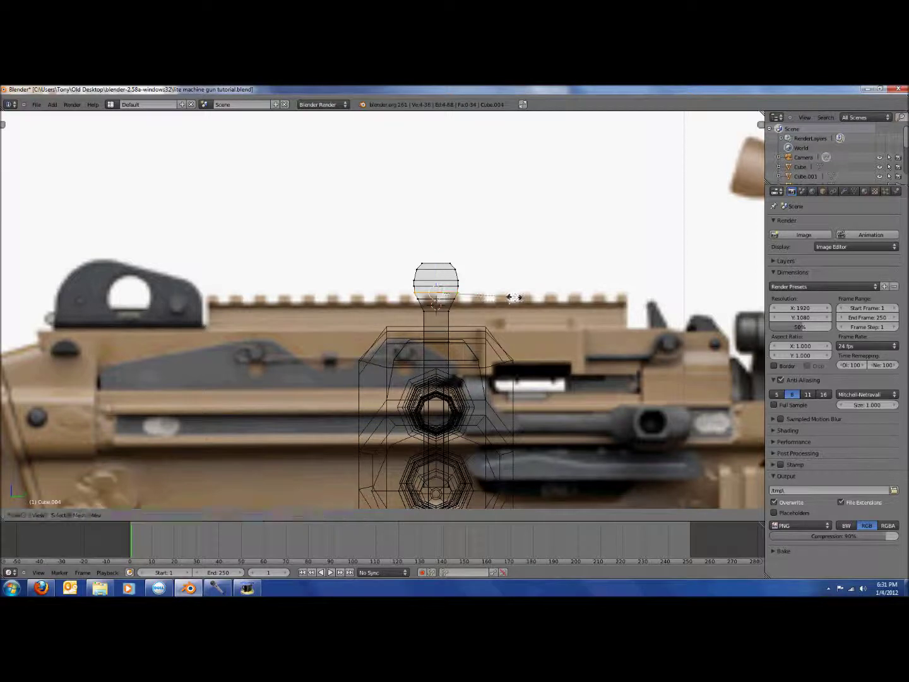
{"action": "key", "text": "y"}
{"action": "left_click", "coordinate": [506, 297]}
Add a centred vertical loop cut through the sight and raise its top middle vertices along Z to round the head.
{"action": "key", "text": "ctrl+r"}
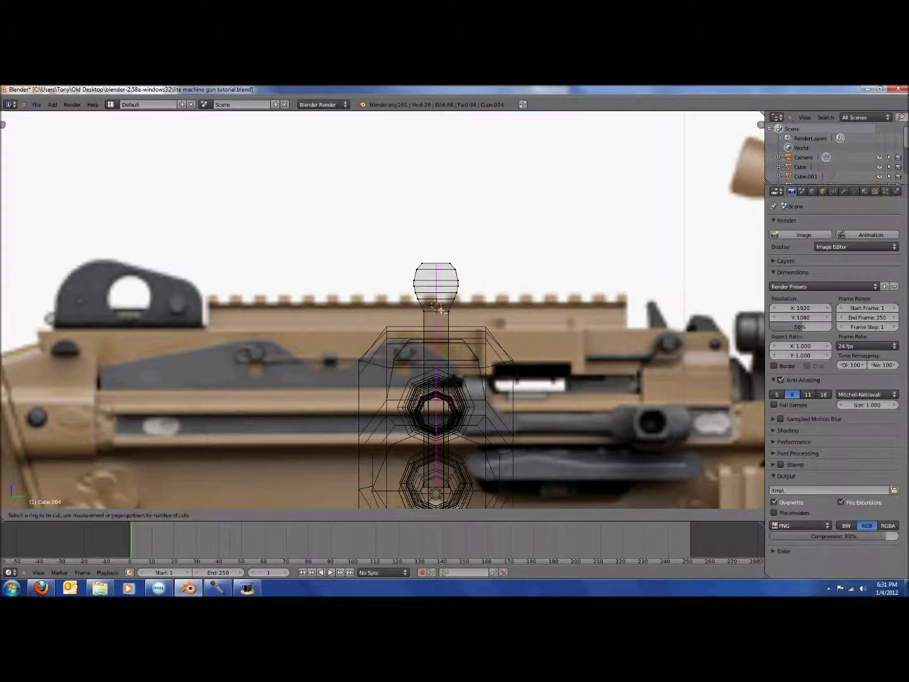
{"action": "left_click", "coordinate": [442, 309]}
{"action": "left_click", "coordinate": [442, 310]}
{"action": "key", "text": "a"}
{"action": "key", "text": "b"}
{"action": "left_click_drag", "start_coordinate": [432, 258], "coordinate": [439, 265]}
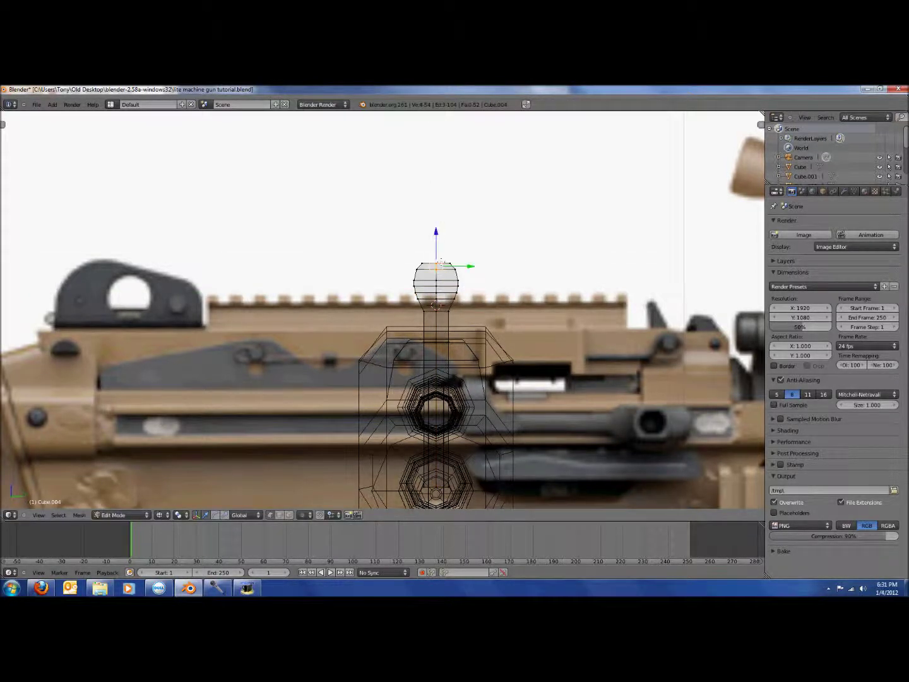
{"action": "key", "text": "g"}
{"action": "key", "text": "z"}
{"action": "left_click", "coordinate": [437, 246]}
Save the scene over lite machine gun tutorial.blend and return to Object Mode with solid shading to examine the sight from the front.
{"action": "key", "text": "ctrl+s"}
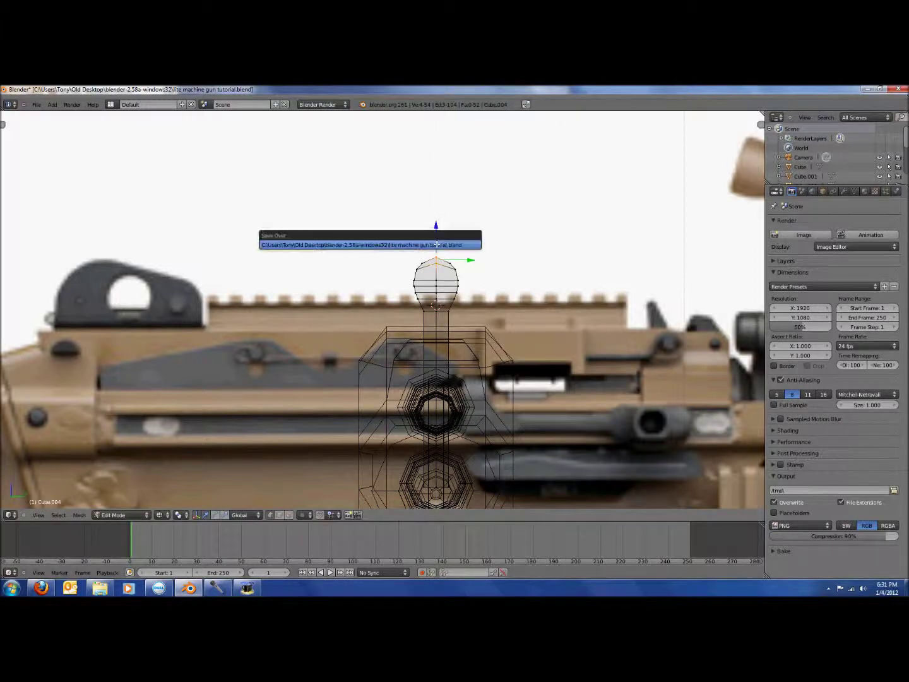
{"action": "left_click", "coordinate": [437, 244]}
{"action": "key", "text": "z"}
{"action": "key", "text": "Tab"}
{"action": "scroll", "coordinate": [360, 400], "scroll_direction": "down", "scroll_amount": 3}
{"action": "middle_click_drag", "start_coordinate": [359, 400], "coordinate": [537, 396]}
{"action": "key", "text": "KP_1"}
{"action": "scroll", "coordinate": [533, 392], "scroll_direction": "up", "scroll_amount": 4}
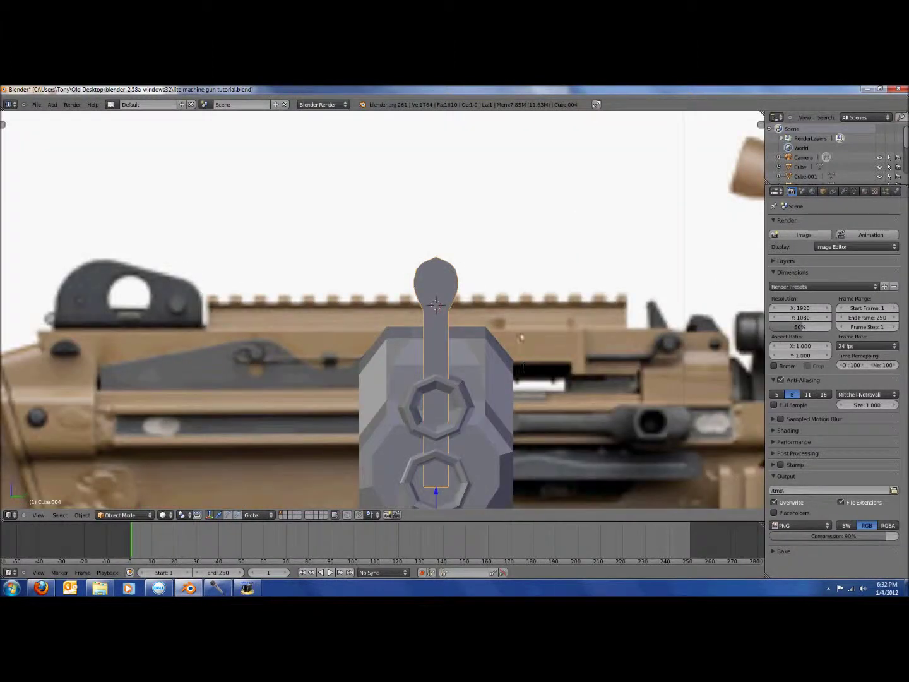
Add a vertical loop cut through each half of the sight, midway between the centre line and the outer edge.
{"action": "key", "text": "Tab"}
{"action": "scroll", "coordinate": [465, 270], "scroll_direction": "up", "scroll_amount": 2}
{"action": "key", "text": "ctrl+r"}
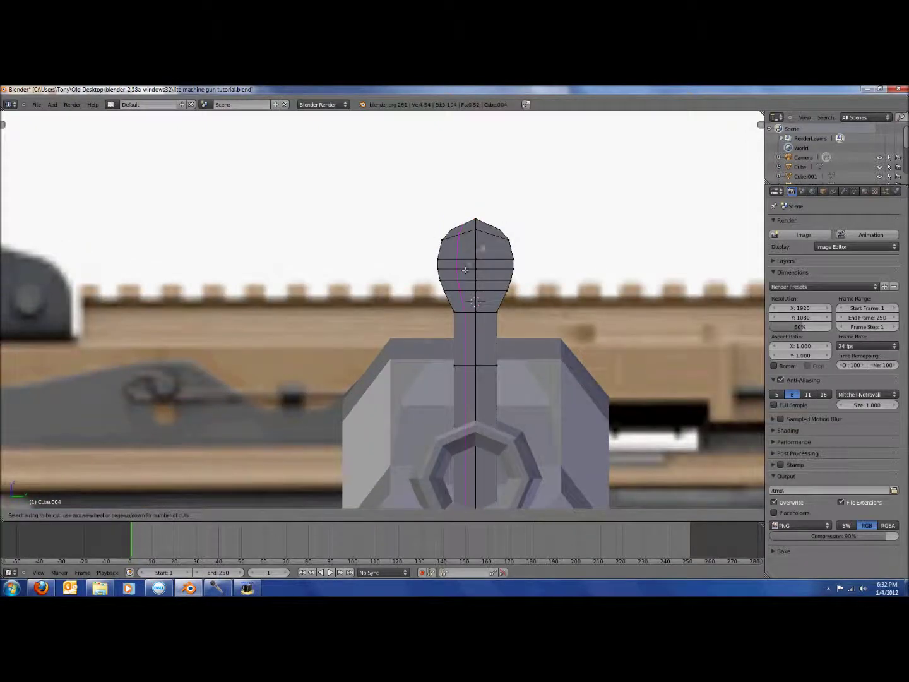
{"action": "left_click", "coordinate": [491, 234]}
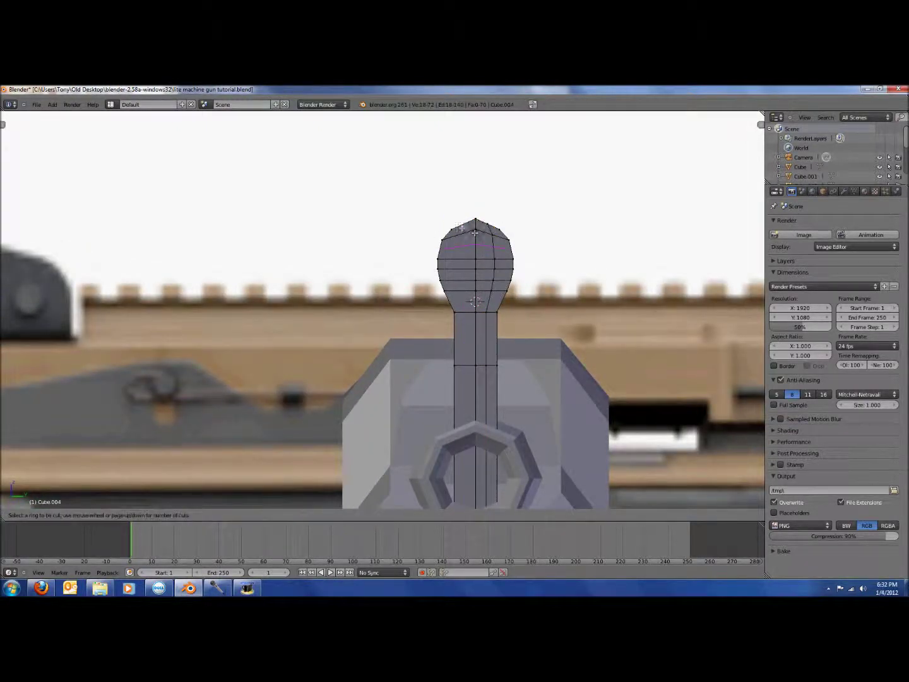
{"action": "left_click", "coordinate": [460, 227]}
{"action": "left_click", "coordinate": [460, 227]}
Raise the top vertices of the two added loops slightly along the Z axis to round the sight head.
{"action": "key", "text": "a"}
{"action": "key", "text": "z"}
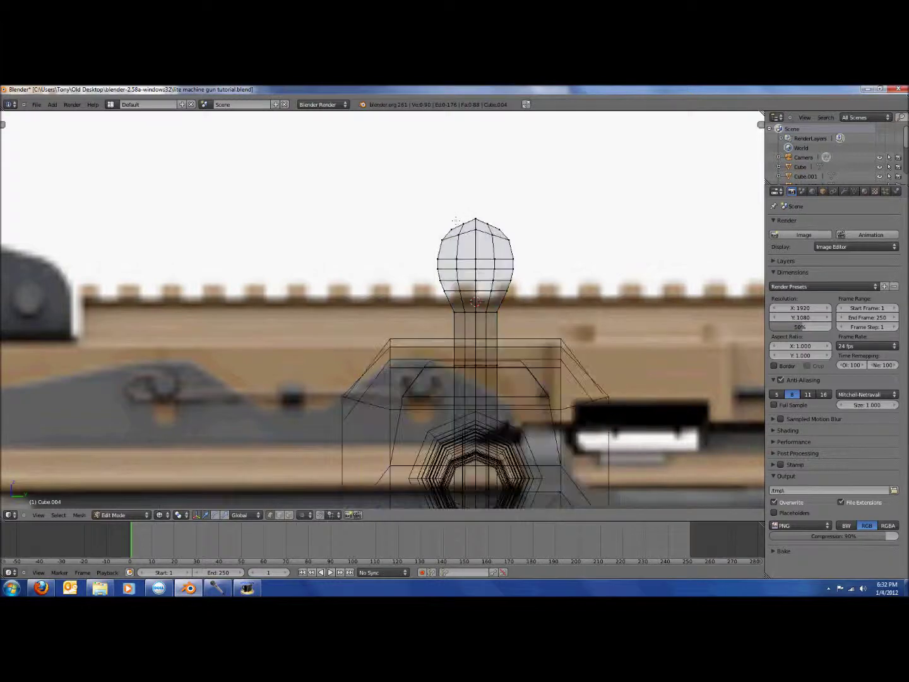
{"action": "right_click", "coordinate": [463, 222]}
{"action": "left_click_drag", "start_coordinate": [475, 190], "coordinate": [476, 188]}
Save the scene over lite machine gun tutorial.blend and examine the rounded sight head in solid Object Mode.
{"action": "key", "text": "ctrl+s"}
{"action": "left_click", "coordinate": [501, 198]}
{"action": "key", "text": "z"}
{"action": "key", "text": "Tab"}
{"action": "scroll", "coordinate": [533, 271], "scroll_direction": "down", "scroll_amount": 2}
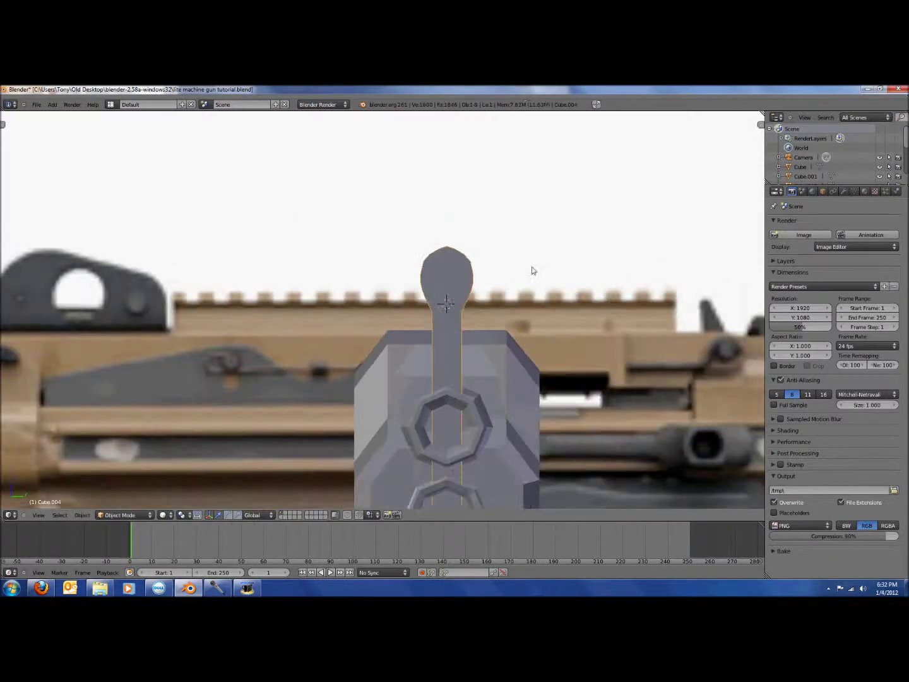
{"action": "middle_click_drag", "start_coordinate": [532, 270], "coordinate": [360, 305]}
{"action": "key", "text": "KP_0"}
{"action": "scroll", "coordinate": [491, 300], "scroll_direction": "up", "scroll_amount": 2}
Add another vertical loop cut through the outermost face column on each side of the sight.
{"action": "key", "text": "Tab"}
{"action": "scroll", "coordinate": [509, 268], "scroll_direction": "up", "scroll_amount": 3}
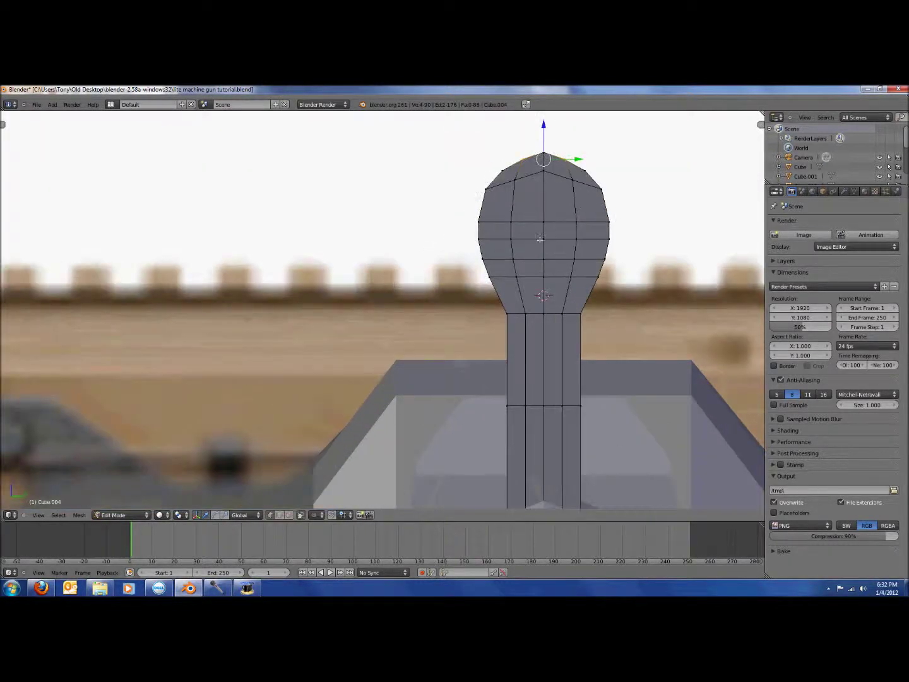
{"action": "middle_click_drag", "start_coordinate": [540, 240], "coordinate": [429, 303], "text": "shift"}
{"action": "scroll", "coordinate": [428, 303], "scroll_direction": "up", "scroll_amount": 2}
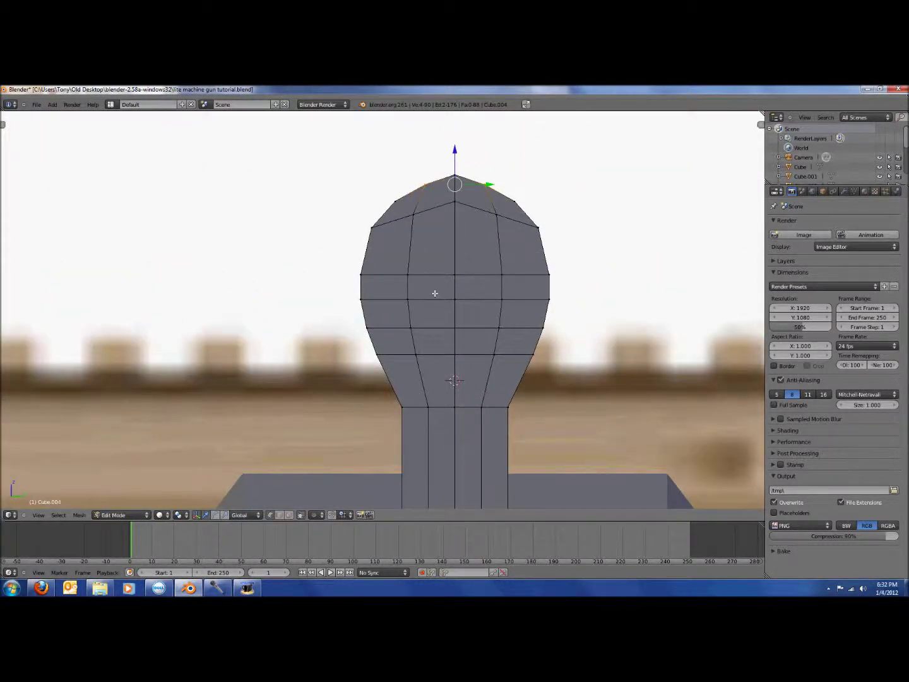
{"action": "key", "text": "z"}
{"action": "key", "text": "b"}
{"action": "left_click_drag", "start_coordinate": [389, 241], "coordinate": [436, 371]}
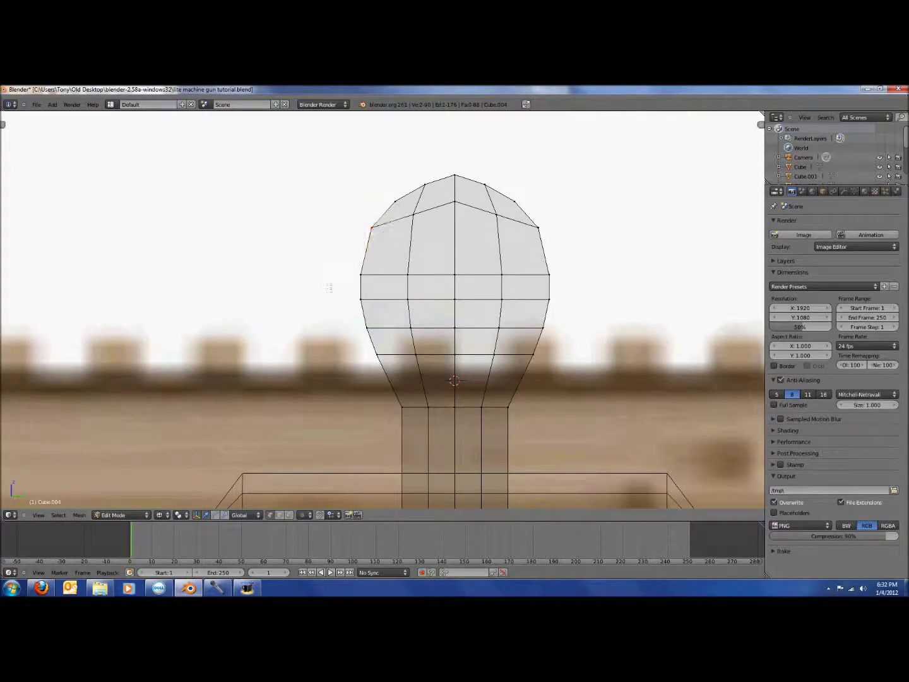
{"action": "key", "text": "ctrl+r"}
{"action": "left_click", "coordinate": [378, 308]}
{"action": "left_click", "coordinate": [378, 307]}
{"action": "key", "text": "ctrl+r"}
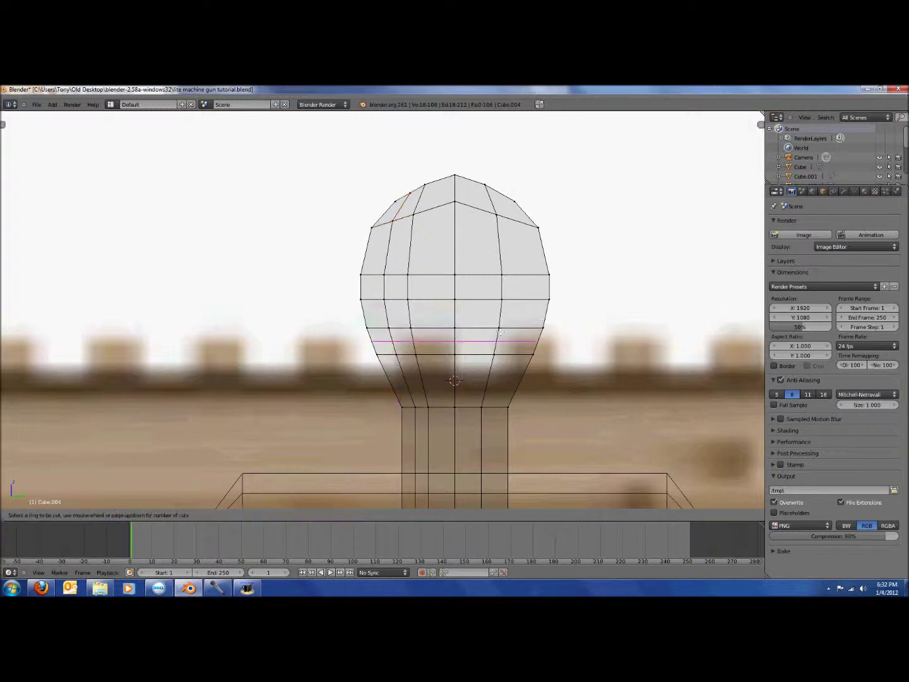
{"action": "left_click", "coordinate": [523, 307]}
{"action": "left_click", "coordinate": [523, 307]}
{"action": "scroll", "coordinate": [492, 353], "scroll_direction": "up", "scroll_amount": 1}
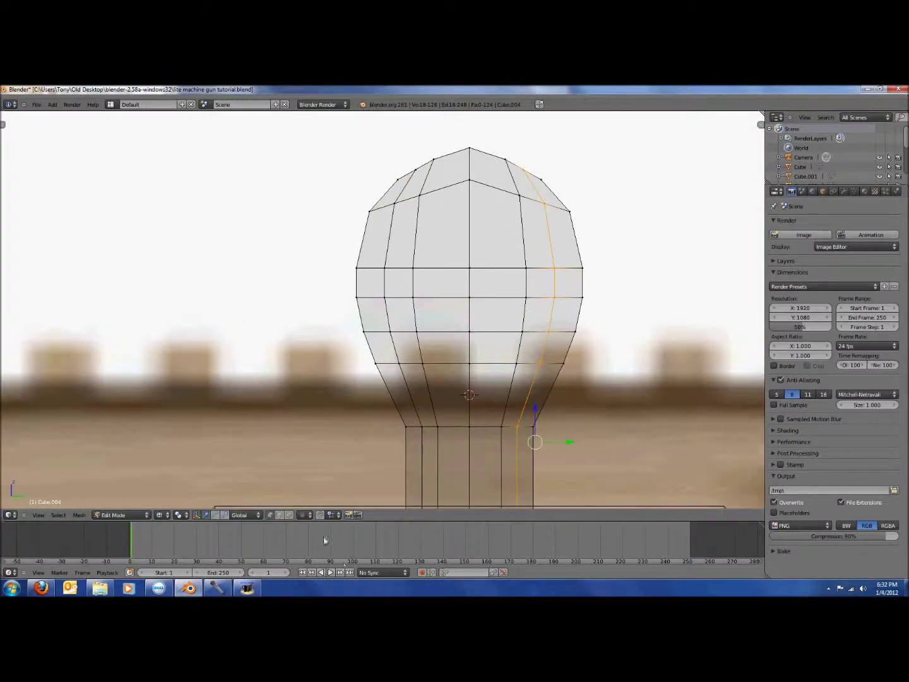
Select the sight head's inner faces, front and back, in face mode and delete them to open a hole inside the rim.
{"action": "left_click", "coordinate": [289, 515]}
{"action": "key", "text": "z"}
{"action": "scroll", "coordinate": [442, 350], "scroll_direction": "down", "scroll_amount": 4}
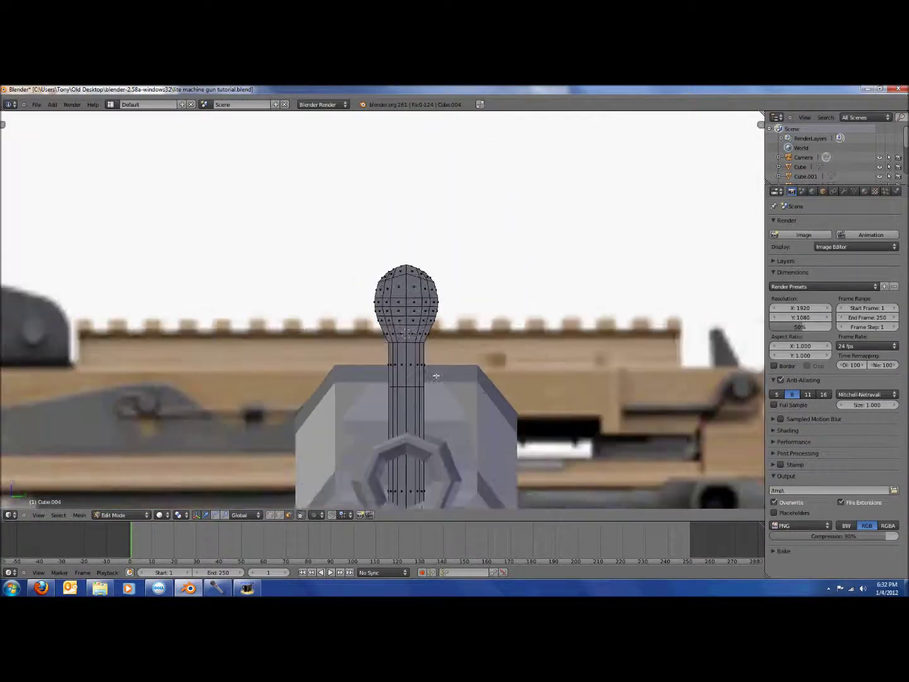
{"action": "scroll", "coordinate": [435, 357], "scroll_direction": "up", "scroll_amount": 4}
{"action": "scroll", "coordinate": [435, 356], "scroll_direction": "up", "scroll_amount": 1}
{"action": "key", "text": "z"}
{"action": "scroll", "coordinate": [436, 356], "scroll_direction": "up", "scroll_amount": 2}
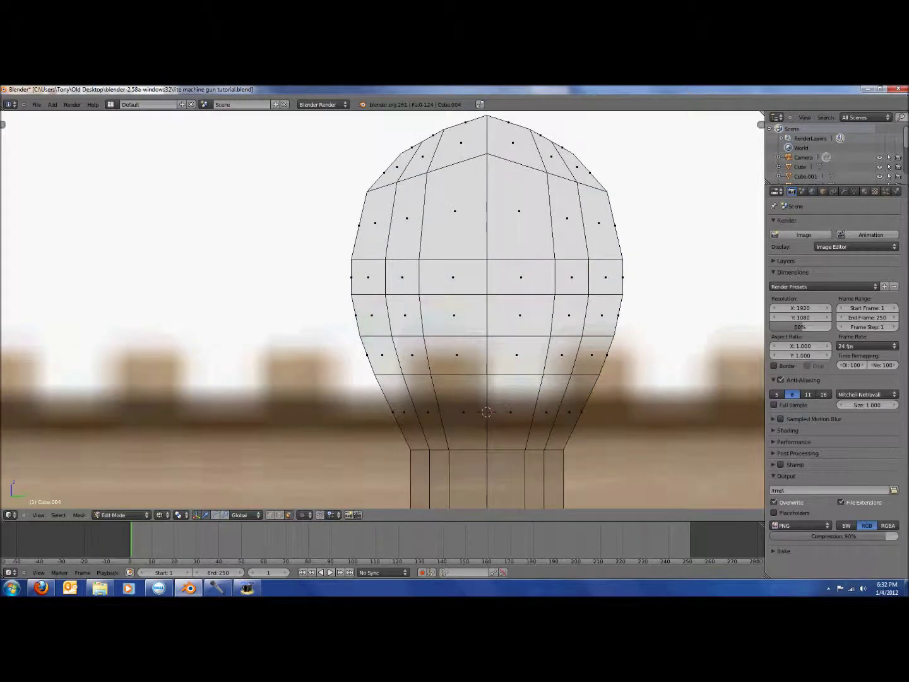
{"action": "right_click", "coordinate": [421, 236]}
{"action": "right_click", "coordinate": [456, 216], "text": "shift"}
{"action": "right_click", "coordinate": [518, 212], "text": "shift"}
{"action": "right_click", "coordinate": [518, 211], "text": "shift"}
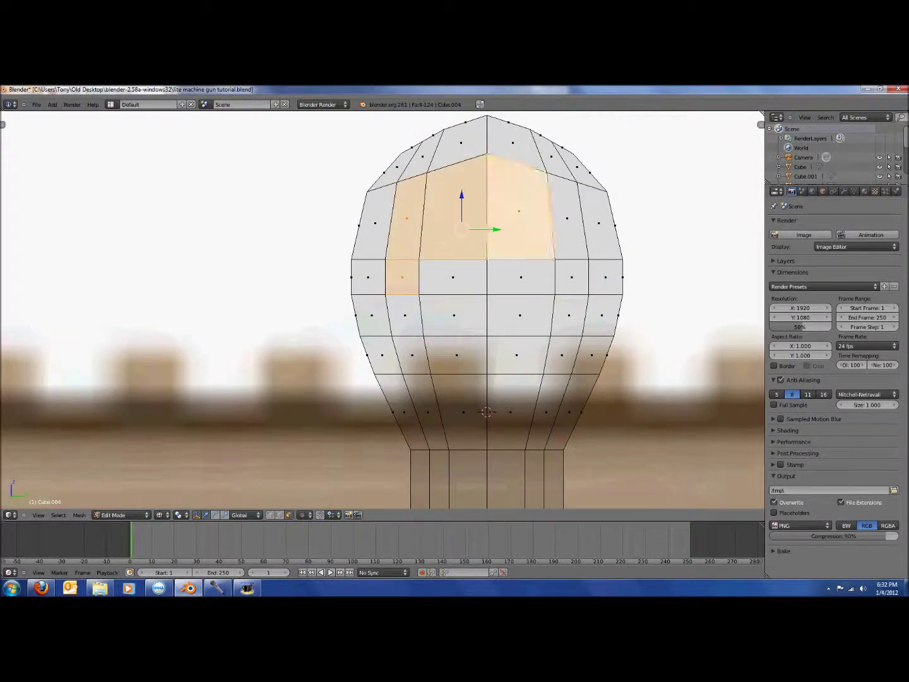
{"action": "right_click", "coordinate": [462, 214], "text": "shift"}
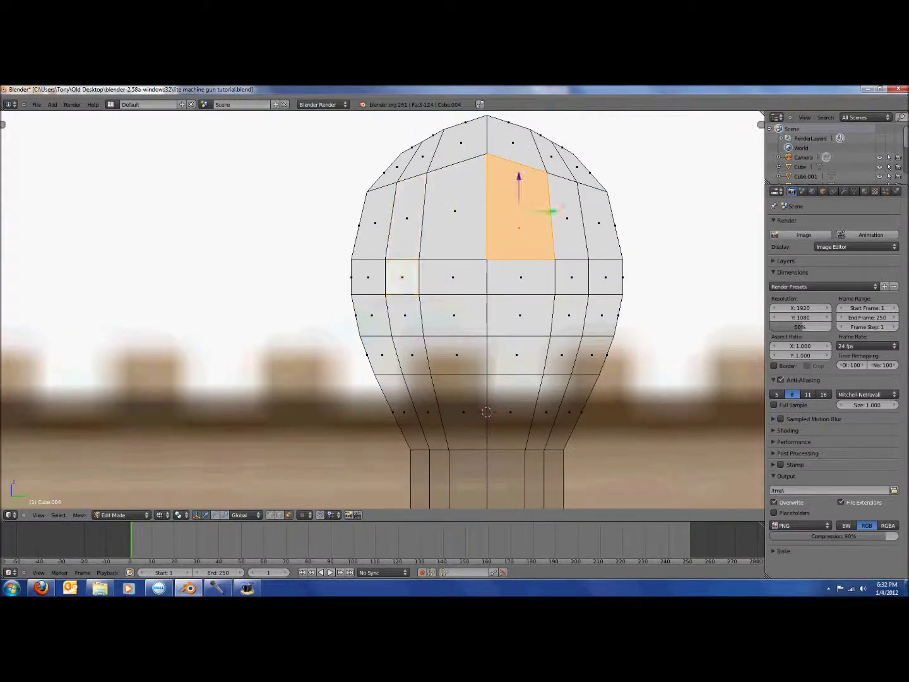
{"action": "right_click", "coordinate": [404, 315], "text": "shift"}
{"action": "right_click", "coordinate": [411, 348], "text": "shift"}
{"action": "right_click", "coordinate": [403, 277], "text": "shift"}
{"action": "right_click", "coordinate": [408, 219], "text": "shift"}
{"action": "right_click", "coordinate": [454, 215], "text": "shift"}
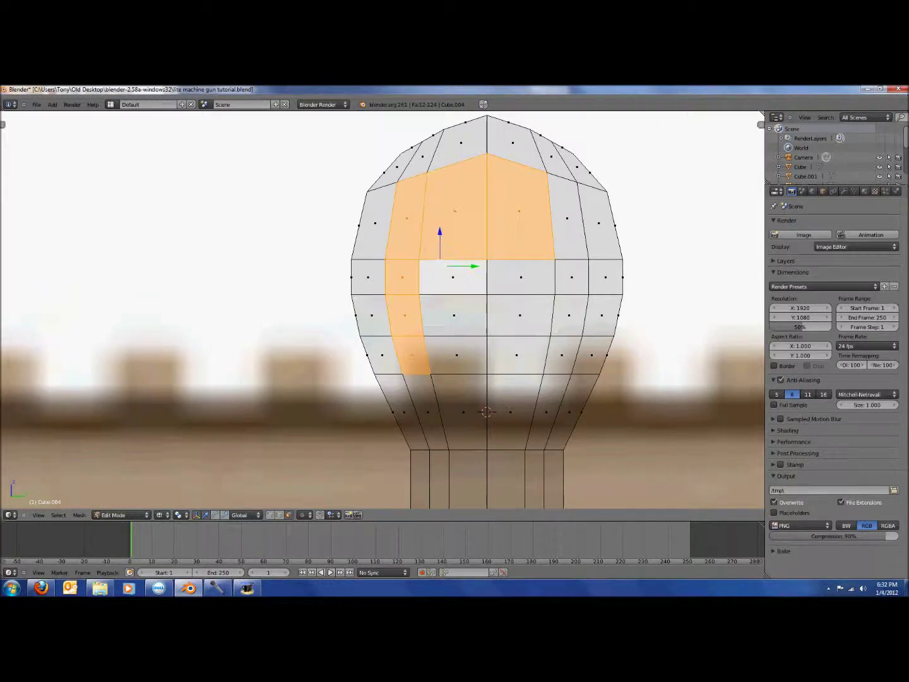
{"action": "right_click", "coordinate": [521, 278], "text": "shift"}
{"action": "right_click", "coordinate": [571, 278], "text": "shift"}
{"action": "right_click", "coordinate": [568, 221], "text": "shift"}
{"action": "right_click", "coordinate": [466, 280], "text": "shift"}
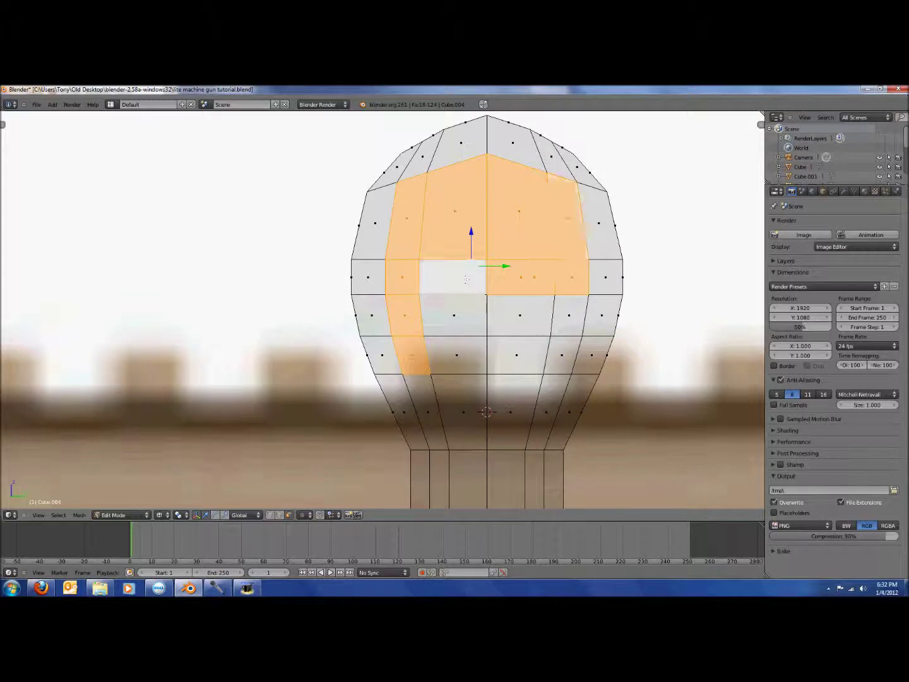
{"action": "right_click", "coordinate": [466, 280], "text": "shift"}
{"action": "right_click", "coordinate": [448, 317], "text": "shift"}
{"action": "right_click", "coordinate": [452, 278], "text": "shift"}
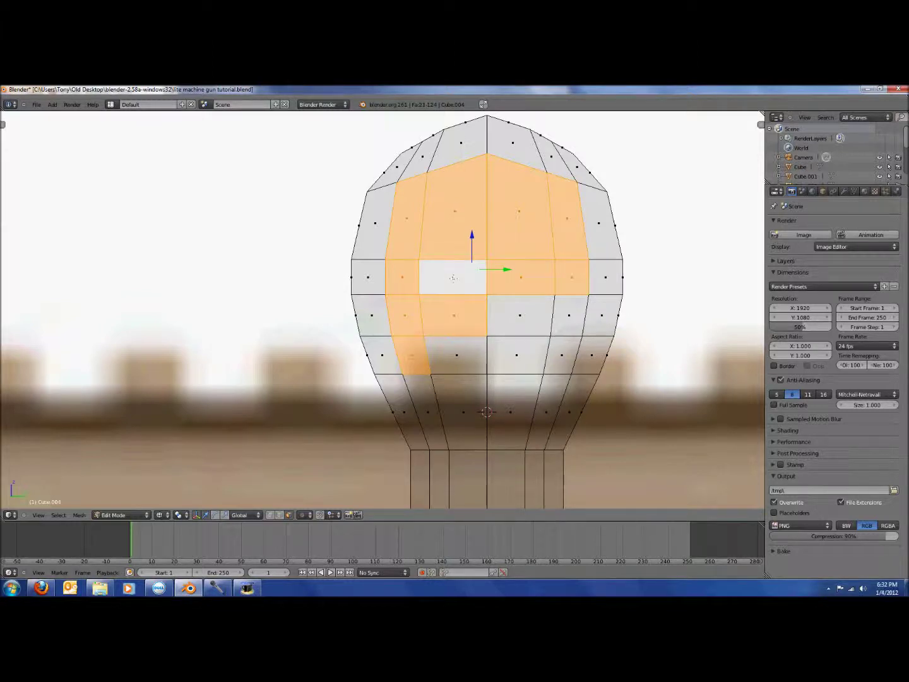
{"action": "right_click", "coordinate": [526, 324], "text": "shift"}
{"action": "right_click", "coordinate": [569, 316], "text": "shift"}
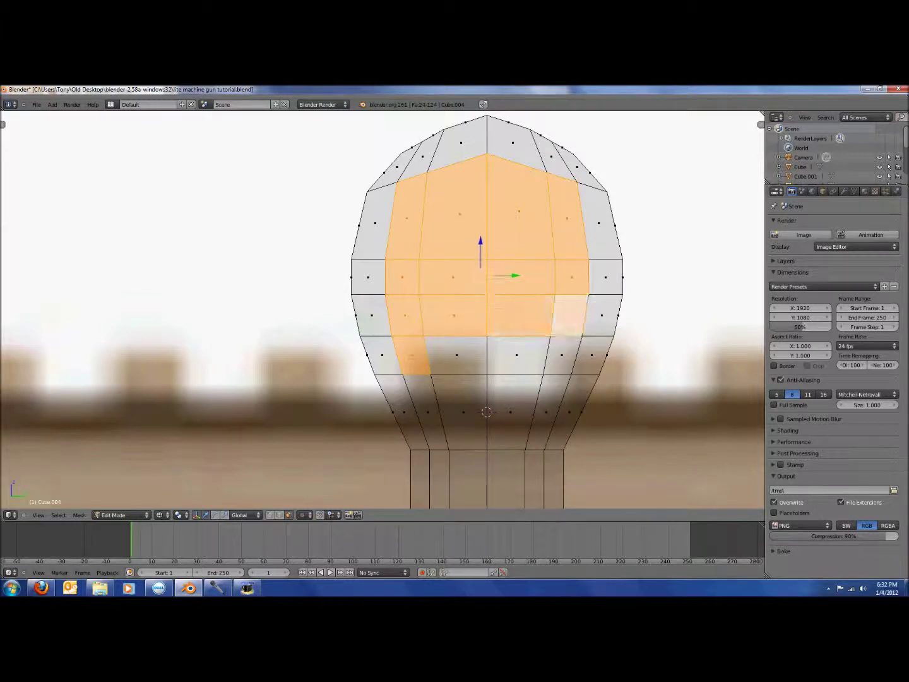
{"action": "right_click", "coordinate": [568, 355], "text": "shift"}
{"action": "right_click", "coordinate": [518, 355], "text": "shift"}
{"action": "right_click", "coordinate": [456, 355], "text": "shift"}
{"action": "right_click", "coordinate": [453, 363], "text": "shift"}
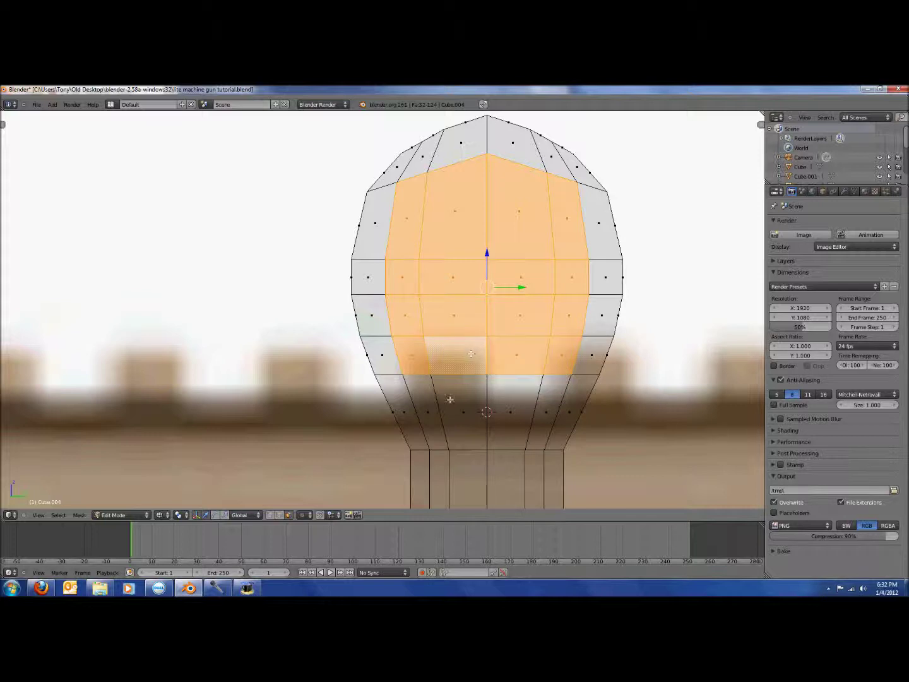
{"action": "scroll", "coordinate": [461, 360], "scroll_direction": "down", "scroll_amount": 1}
{"action": "key", "text": "x"}
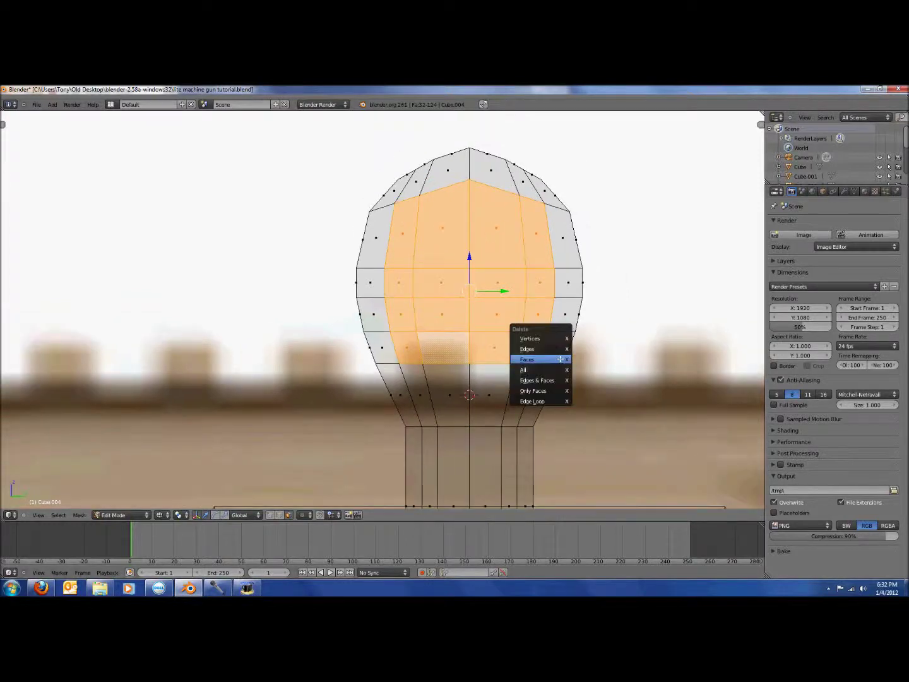
{"action": "left_click", "coordinate": [560, 359]}
Add a horizontal loop cut just below the hole, slid towards the hole's lower edge.
{"action": "key", "text": "ctrl+r"}
{"action": "left_click", "coordinate": [534, 386]}
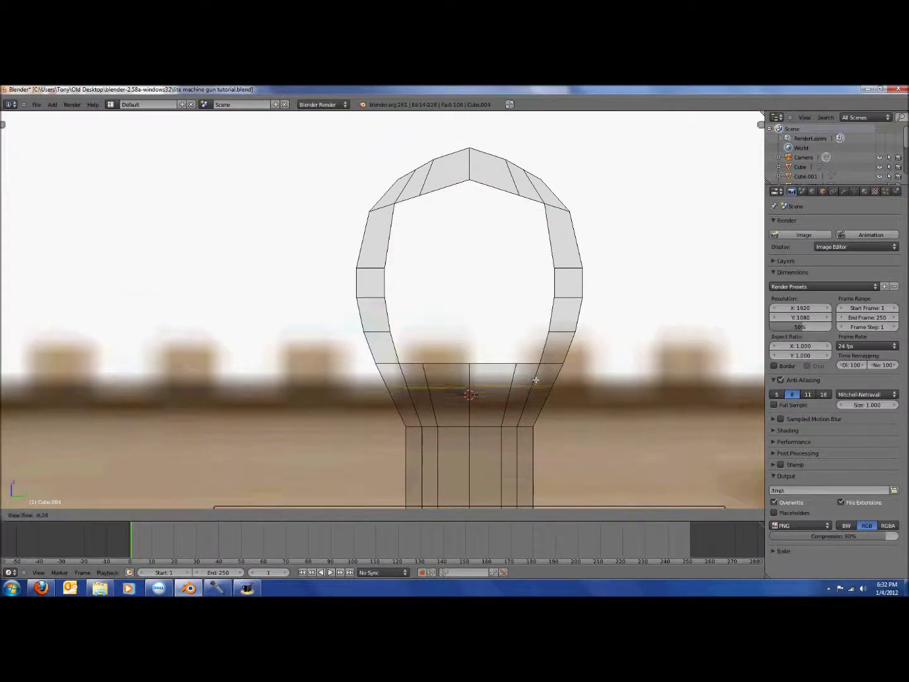
{"action": "left_click", "coordinate": [536, 380]}
Delete the inner row of faces above the horizontal cut, front and back, to extend the hole downward.
{"action": "left_click", "coordinate": [288, 514]}
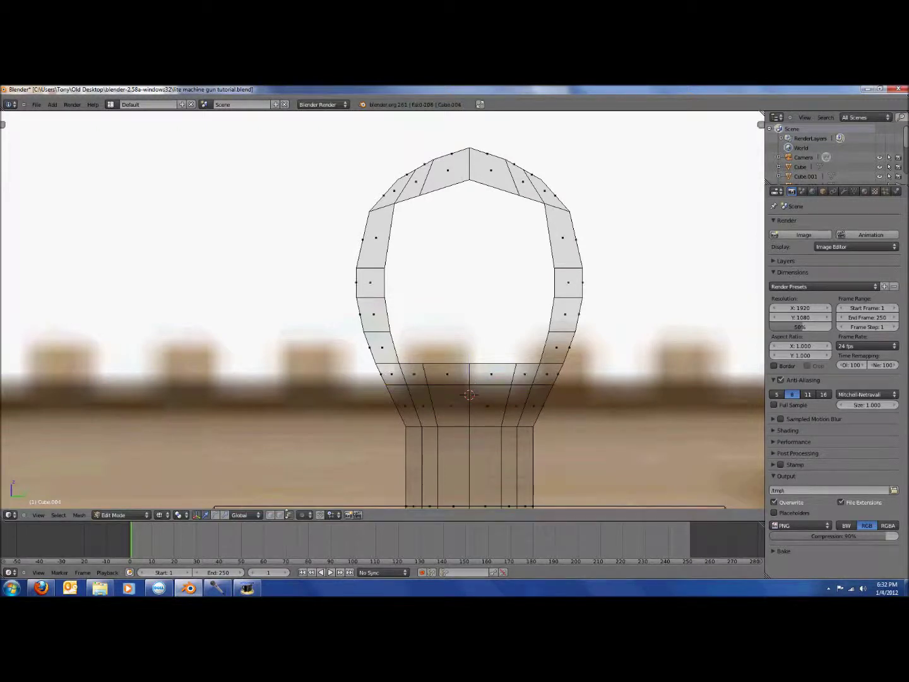
{"action": "right_click", "coordinate": [448, 374], "text": "shift"}
{"action": "right_click", "coordinate": [448, 373], "text": "shift"}
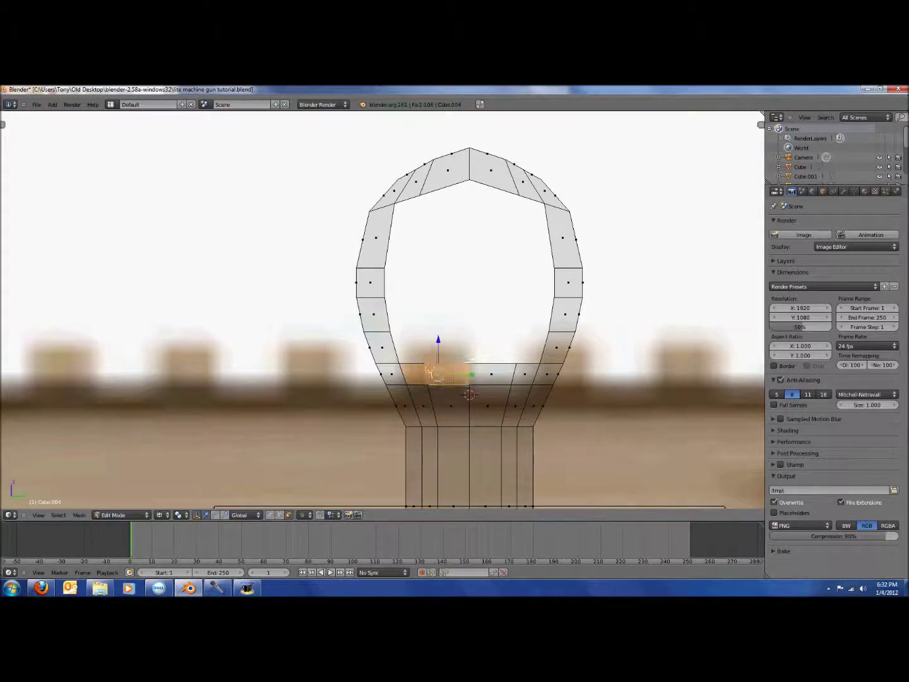
{"action": "right_click", "coordinate": [481, 379], "text": "shift"}
{"action": "right_click", "coordinate": [480, 380], "text": "shift"}
{"action": "right_click", "coordinate": [422, 377], "text": "shift"}
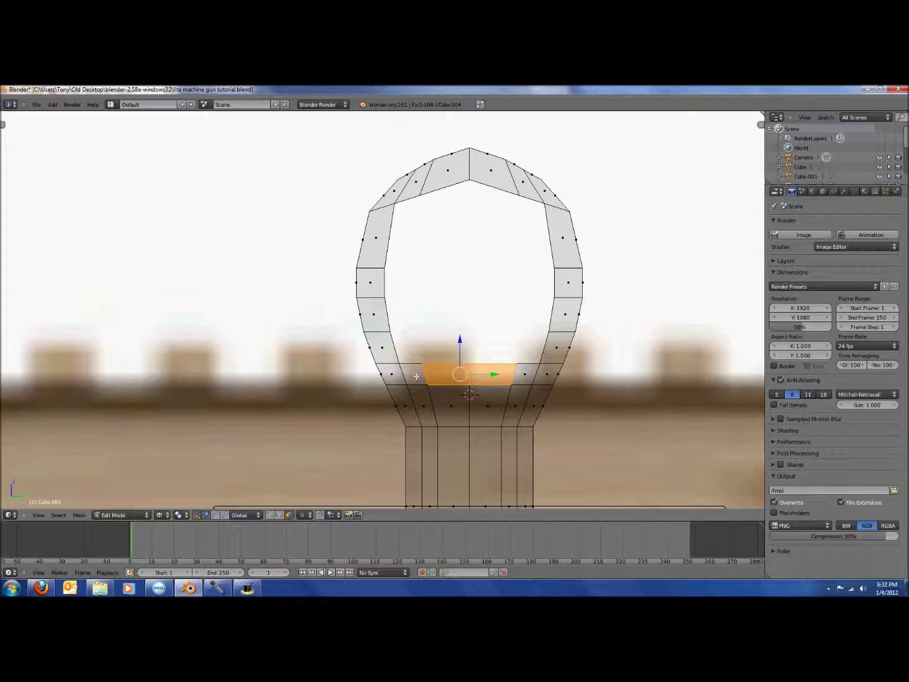
{"action": "right_click", "coordinate": [424, 378], "text": "shift"}
{"action": "right_click", "coordinate": [524, 375], "text": "shift"}
{"action": "key", "text": "x"}
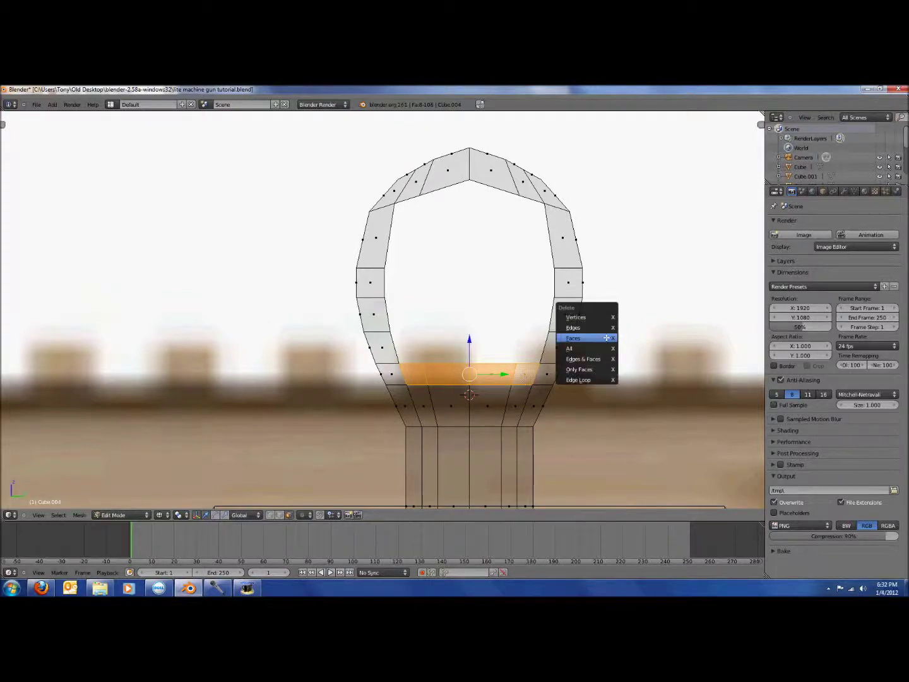
{"action": "left_click", "coordinate": [587, 339]}
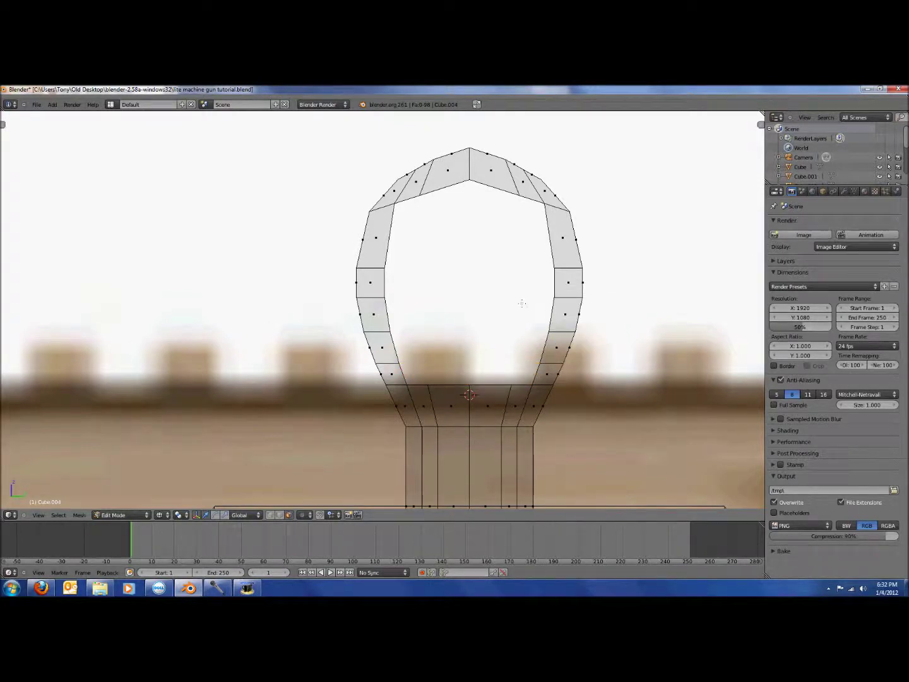
Move the hole's lower-left corner vertices slightly inward and up in vertex mode to soften the corner.
{"action": "left_click", "coordinate": [269, 515]}
{"action": "key", "text": "a"}
{"action": "key", "text": "a"}
{"action": "right_click", "coordinate": [407, 386]}
{"action": "key", "text": "g"}
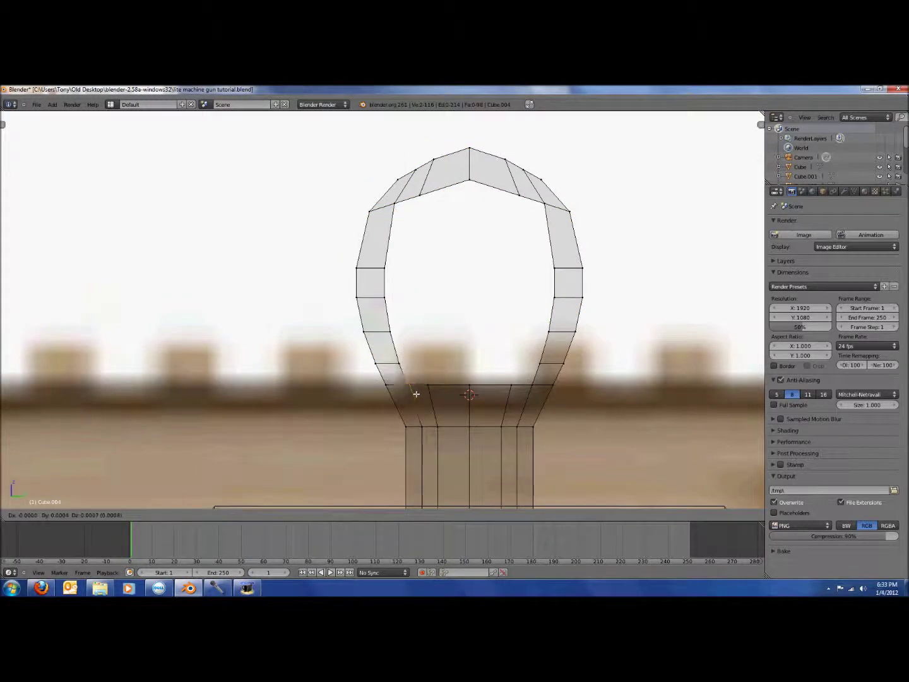
{"action": "left_click", "coordinate": [416, 392]}
{"action": "key", "text": "a"}
{"action": "key", "text": "b"}
{"action": "left_click_drag", "start_coordinate": [457, 377], "coordinate": [478, 397]}
{"action": "key", "text": "g"}
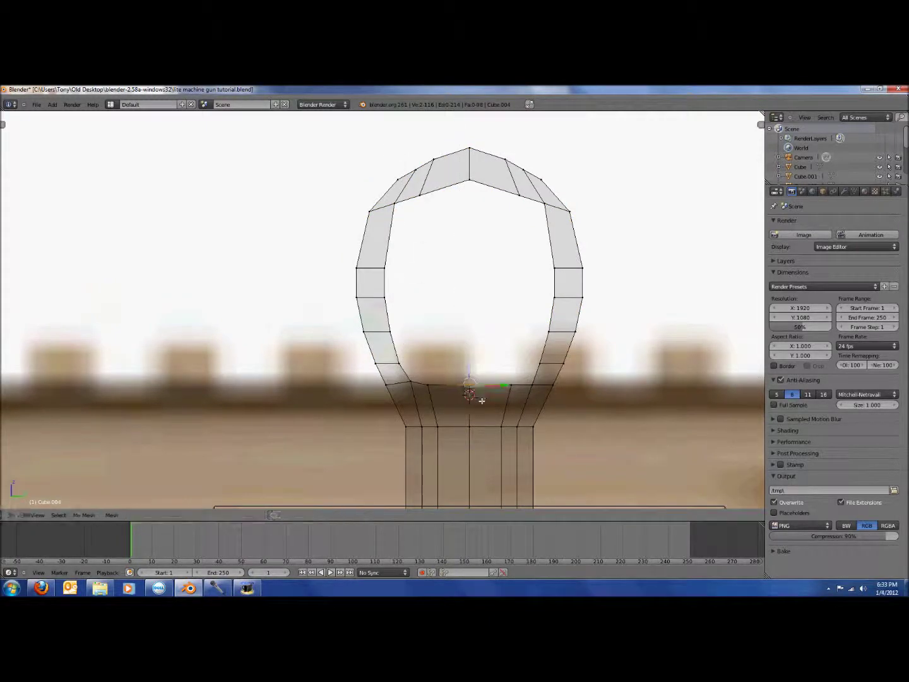
{"action": "right_click", "coordinate": [482, 403]}
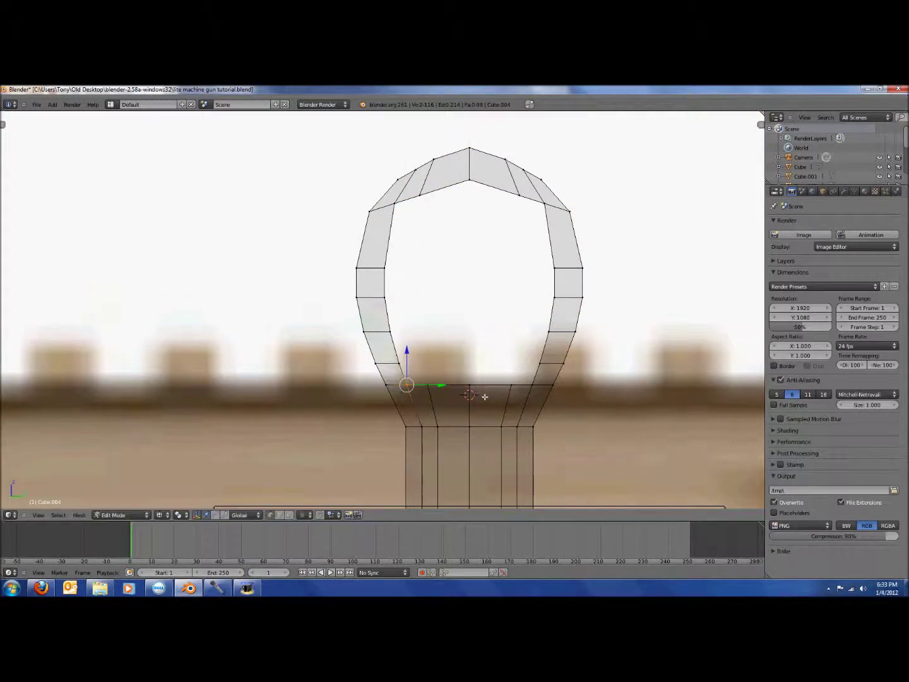
{"action": "key", "text": "g"}
{"action": "left_click", "coordinate": [490, 395]}
Move the hole's lower-right corner vertices slightly inward and up to match the opposite corner.
{"action": "key", "text": "a"}
{"action": "key", "text": "b"}
{"action": "left_click_drag", "start_coordinate": [523, 377], "coordinate": [535, 391]}
{"action": "key", "text": "g"}
{"action": "right_click", "coordinate": [529, 380]}
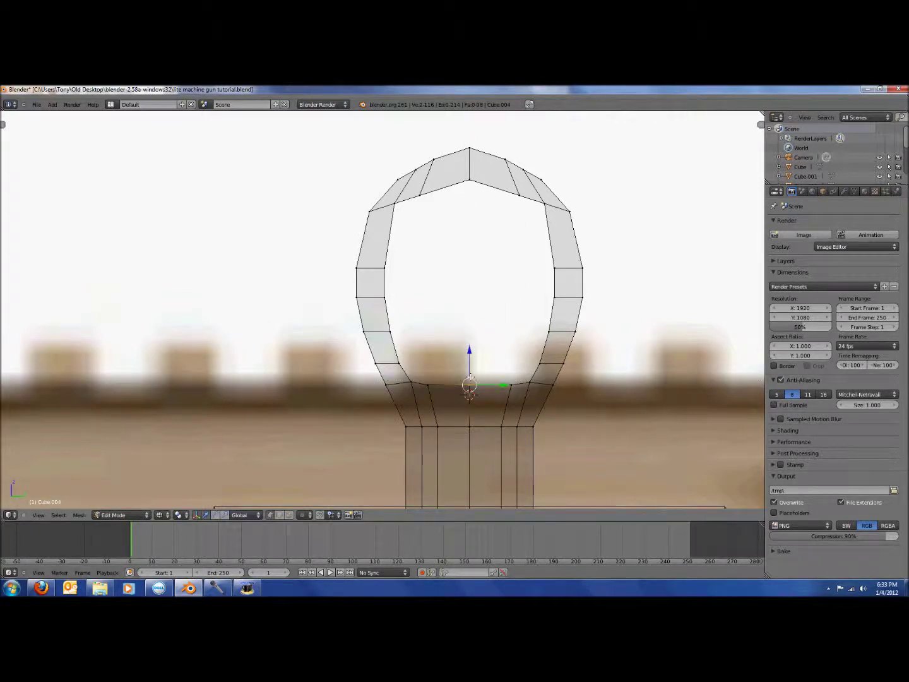
Lower the hole's bottom centre vertices and their neighbours on both sides to curve the lower edge.
{"action": "left_click_drag", "start_coordinate": [470, 377], "coordinate": [470, 388]}
{"action": "key", "text": "a"}
{"action": "key", "text": "b"}
{"action": "left_click_drag", "start_coordinate": [415, 372], "coordinate": [437, 398]}
{"action": "key", "text": "g"}
{"action": "left_click", "coordinate": [436, 401]}
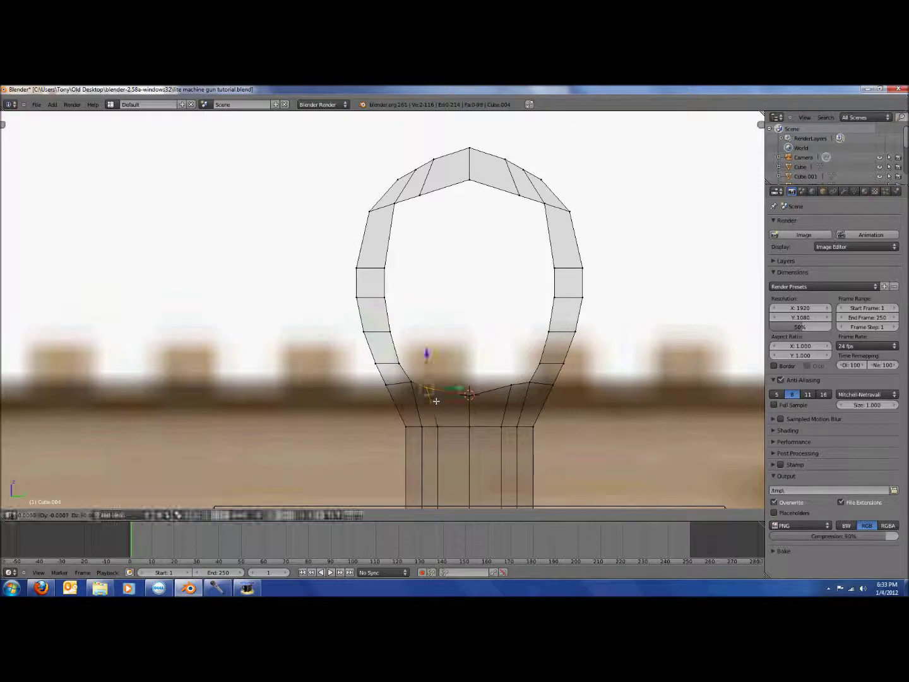
{"action": "right_click", "coordinate": [507, 383]}
{"action": "key", "text": "g"}
{"action": "left_click", "coordinate": [516, 395]}
{"action": "key", "text": "z"}
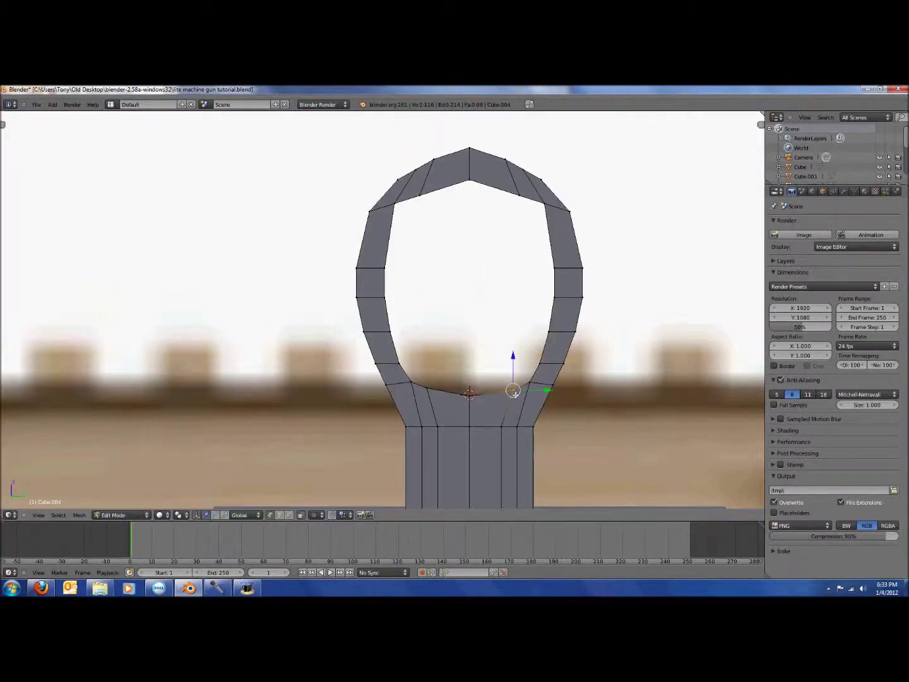
Nudge the hole's upper-left and upper-right inner corner vertices inward and down to even out the rim.
{"action": "key", "text": "z"}
{"action": "right_click", "coordinate": [398, 204]}
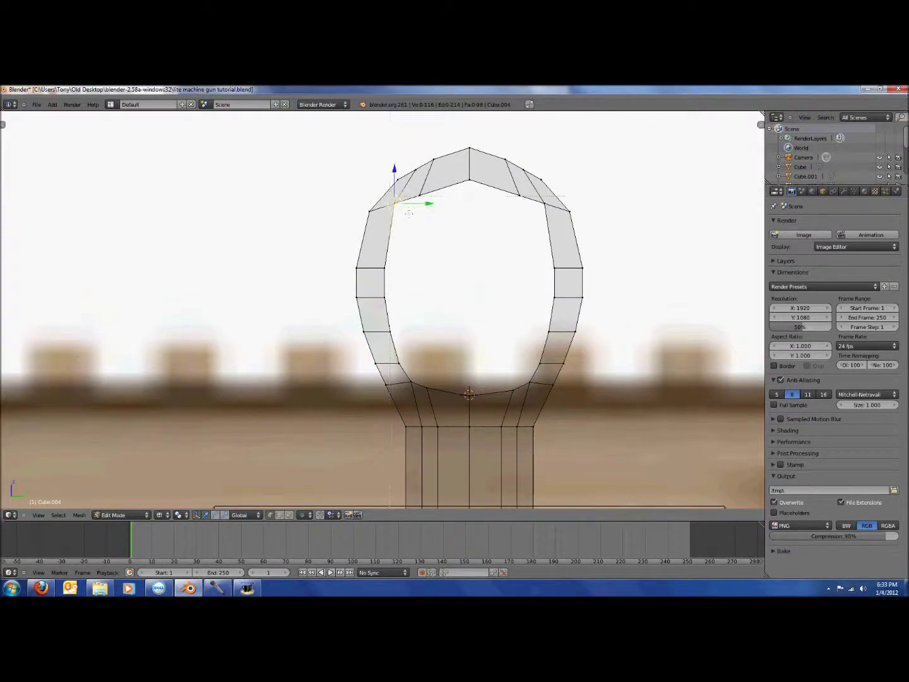
{"action": "key", "text": "g"}
{"action": "left_click", "coordinate": [404, 204]}
{"action": "key", "text": "a"}
{"action": "key", "text": "b"}
{"action": "left_click_drag", "start_coordinate": [535, 192], "coordinate": [550, 216]}
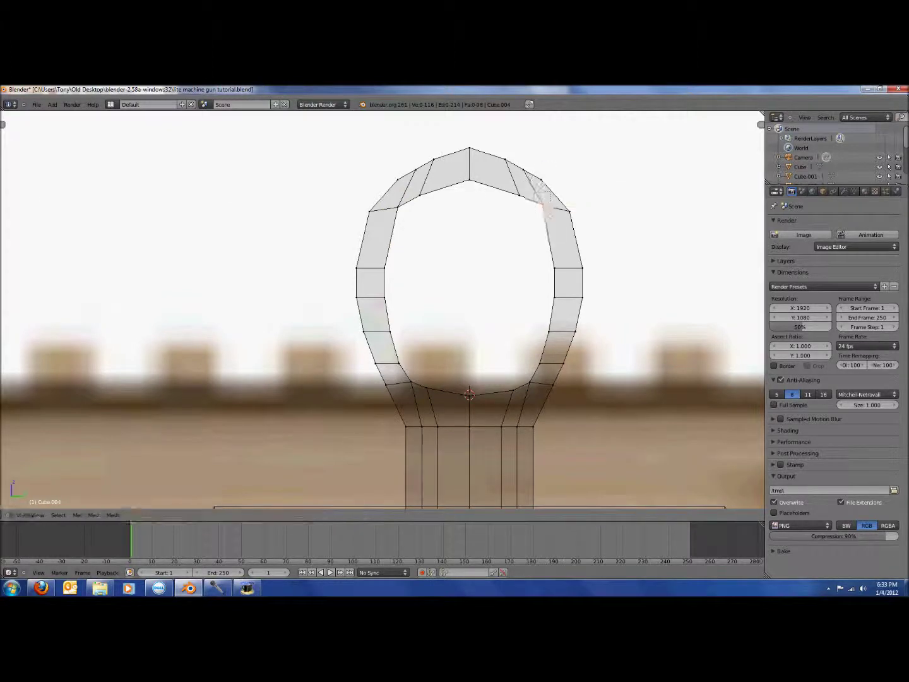
{"action": "left_click", "coordinate": [544, 218]}
Save the scene over lite machine gun tutorial.blend in Object Mode, and return the sight to Edit Mode.
{"action": "key", "text": "z"}
{"action": "key", "text": "Tab"}
{"action": "scroll", "coordinate": [584, 346], "scroll_direction": "down", "scroll_amount": 6}
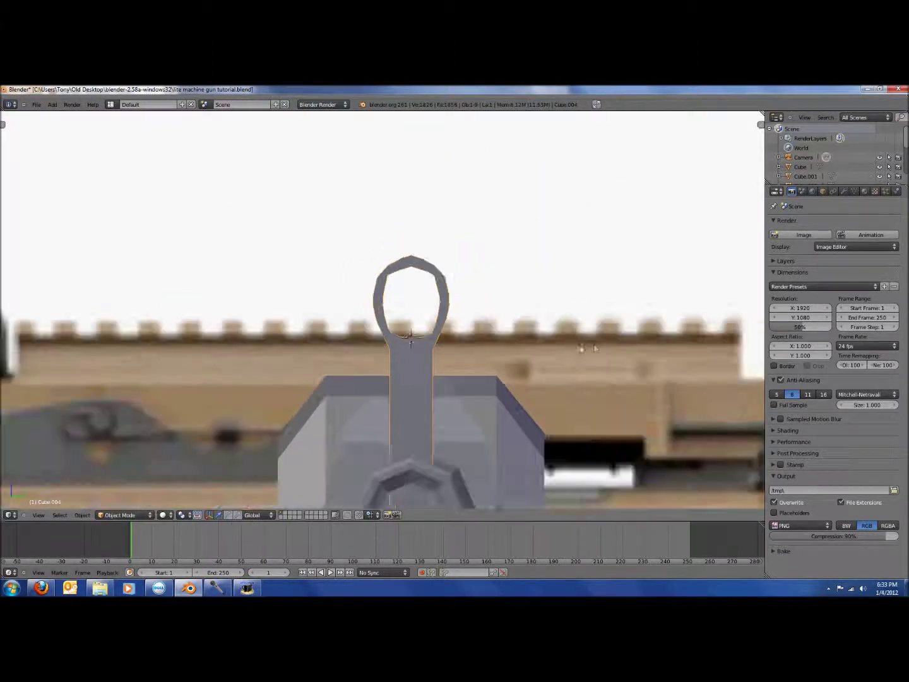
{"action": "key", "text": "ctrl+s"}
{"action": "left_click", "coordinate": [596, 346]}
{"action": "key", "text": "Tab"}
{"action": "scroll", "coordinate": [480, 265], "scroll_direction": "up", "scroll_amount": 2}
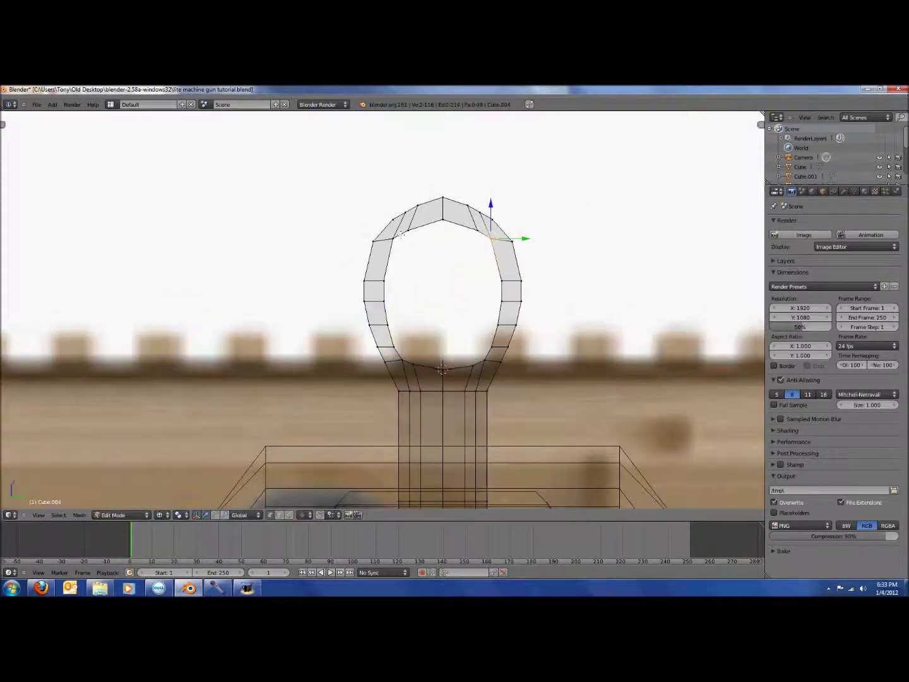
Nudge the hole's upper-left inner corner vertices slightly inward and adjust the neighbouring inner vertices nearer the top centre.
{"action": "right_click", "coordinate": [398, 243]}
{"action": "key", "text": "g"}
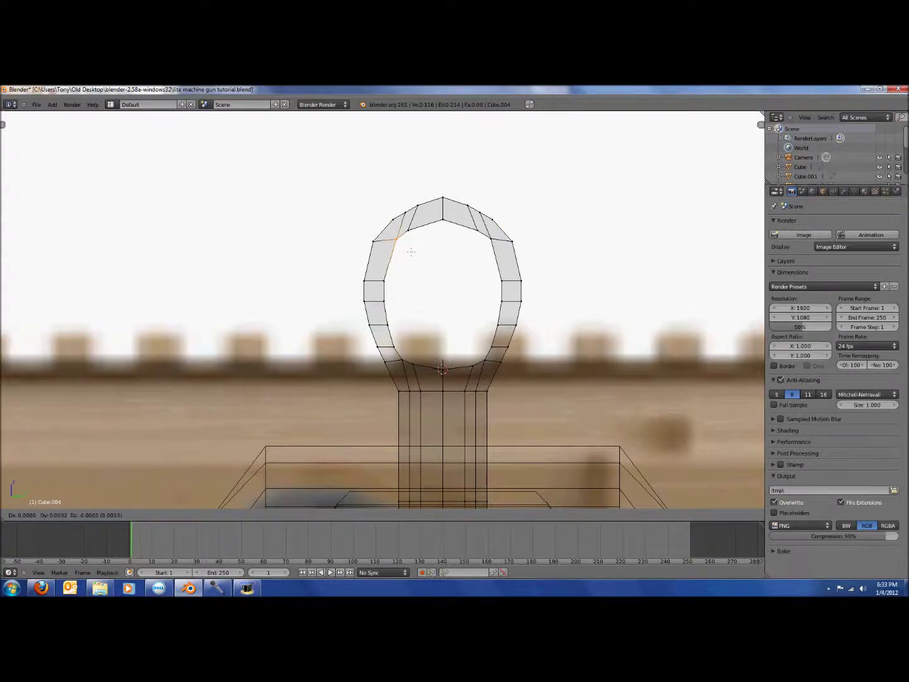
{"action": "left_click", "coordinate": [411, 252]}
{"action": "key", "text": "a"}
{"action": "key", "text": "b"}
{"action": "left_click_drag", "start_coordinate": [403, 223], "coordinate": [419, 238]}
{"action": "key", "text": "g"}
{"action": "left_click", "coordinate": [425, 239]}
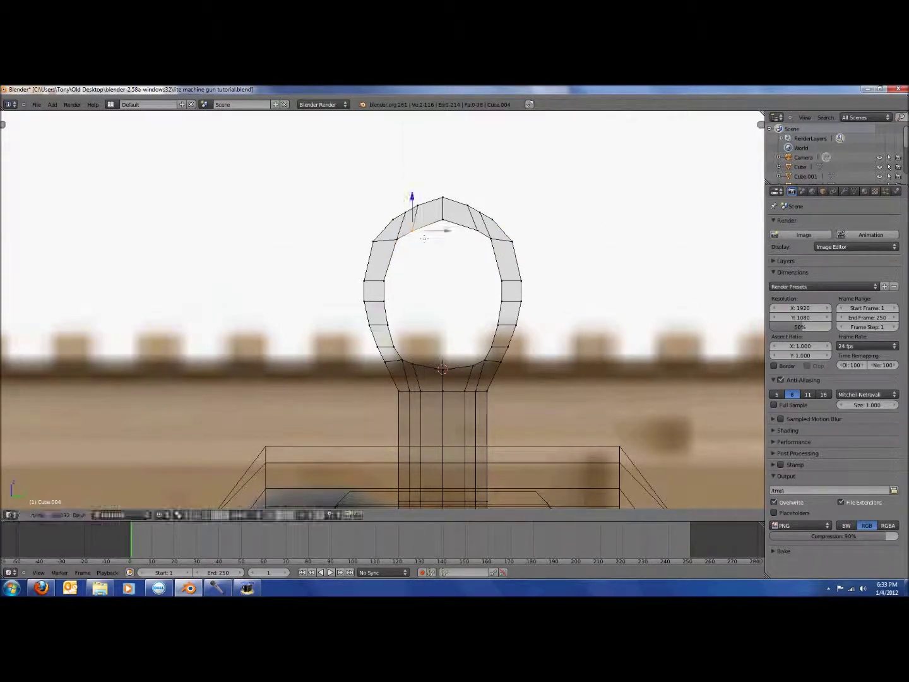
{"action": "key", "text": "g"}
{"action": "right_click", "coordinate": [426, 235]}
Save the scene over lite machine gun tutorial.blend and return the sight to solid shading in Object Mode.
{"action": "key", "text": "ctrl+s"}
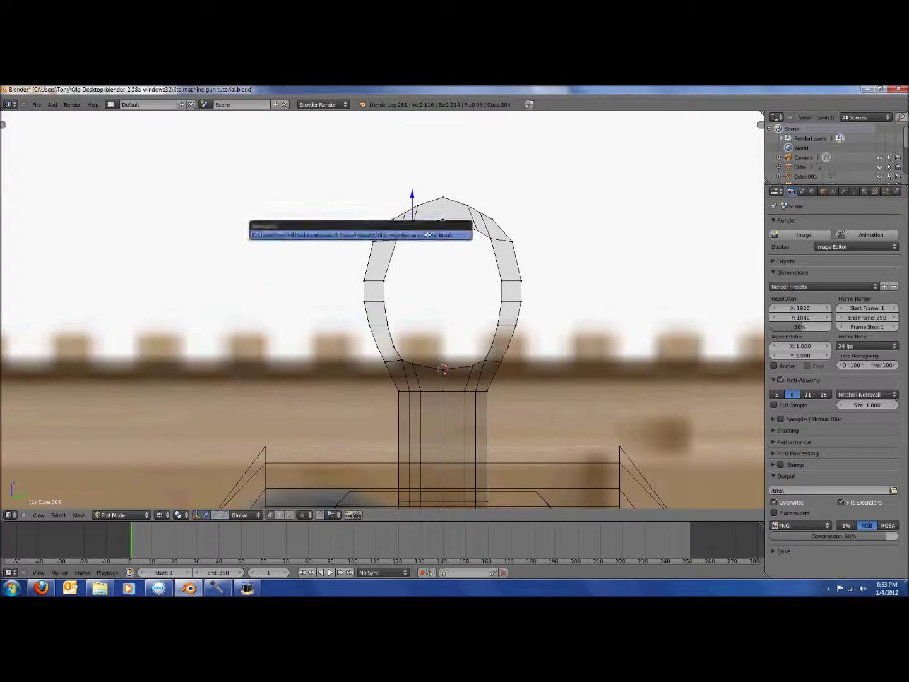
{"action": "left_click", "coordinate": [428, 235]}
{"action": "key", "text": "z"}
{"action": "key", "text": "Tab"}
{"action": "scroll", "coordinate": [560, 386], "scroll_direction": "down", "scroll_amount": 13}
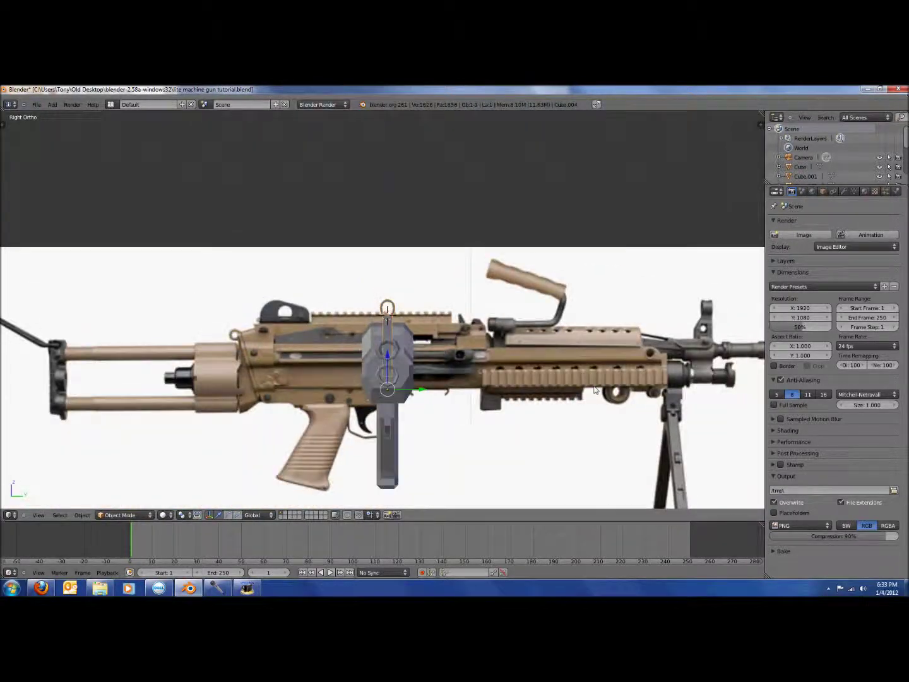
{"action": "middle_click_drag", "start_coordinate": [595, 391], "coordinate": [386, 392]}
{"action": "key", "text": "KP_0"}
{"action": "key", "text": "KP_3"}
{"action": "scroll", "coordinate": [452, 386], "scroll_direction": "up", "scroll_amount": 4}
{"action": "key", "text": "KP_1"}
{"action": "scroll", "coordinate": [400, 385], "scroll_direction": "up", "scroll_amount": 1}
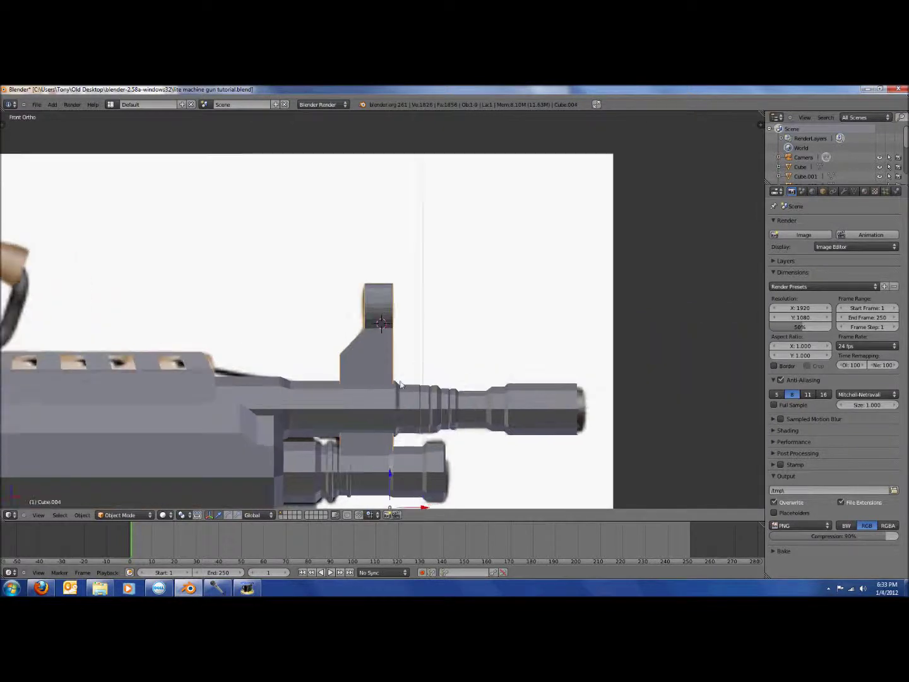
{"action": "key", "text": "ctrl+s"}
{"action": "left_click", "coordinate": [363, 373]}
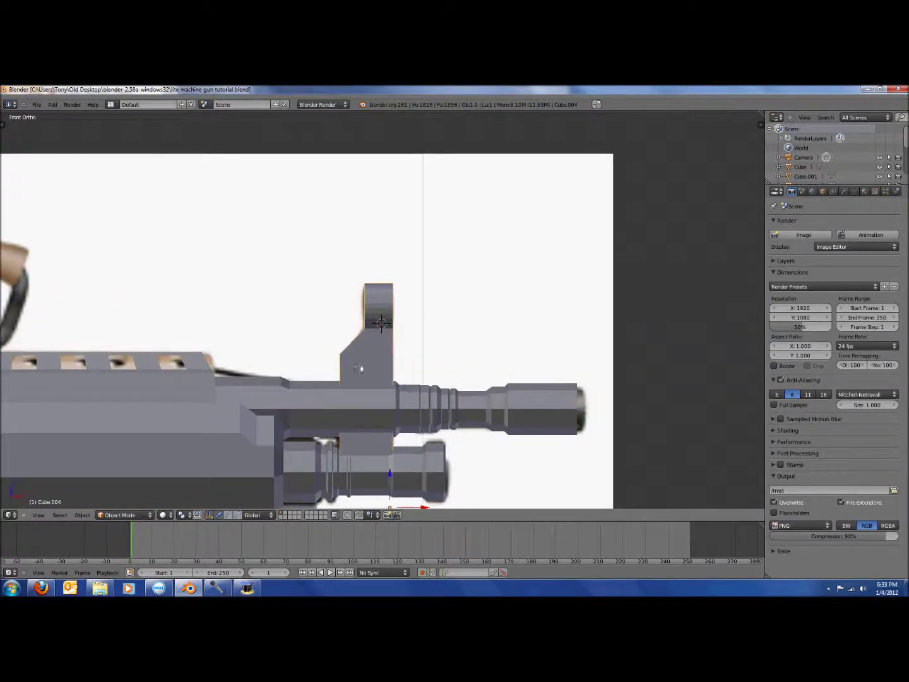
Add a cylinder mesh with 8 vertices and rotate it 90 degrees in front view to lie along the barrel.
{"action": "left_click", "coordinate": [54, 105]}
{"action": "mouse_move", "coordinate": [71, 114]}
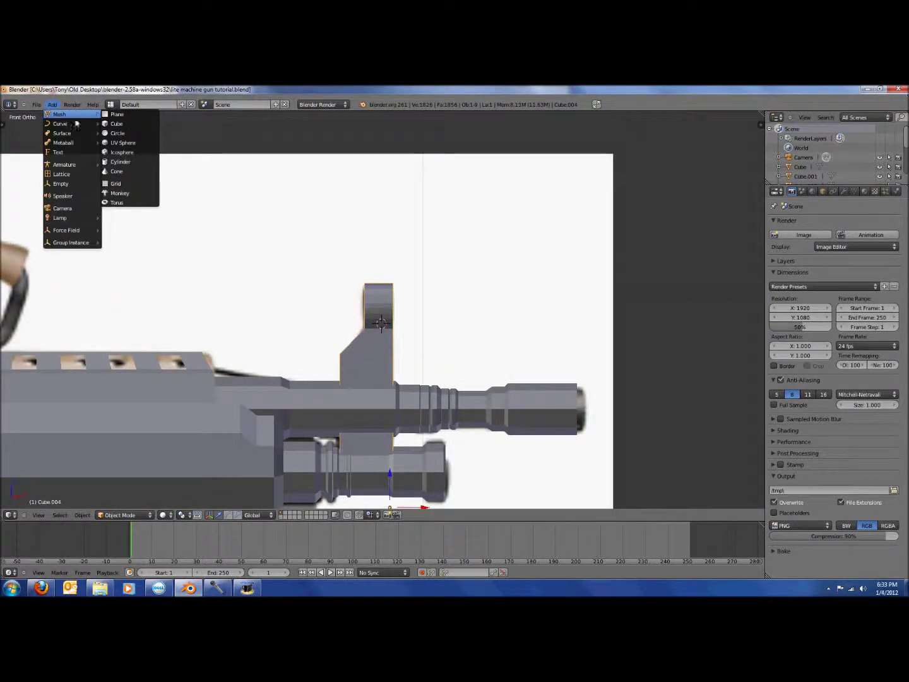
{"action": "left_click", "coordinate": [125, 163]}
{"action": "scroll", "coordinate": [259, 264], "scroll_direction": "down", "scroll_amount": 4}
{"action": "key", "text": "t"}
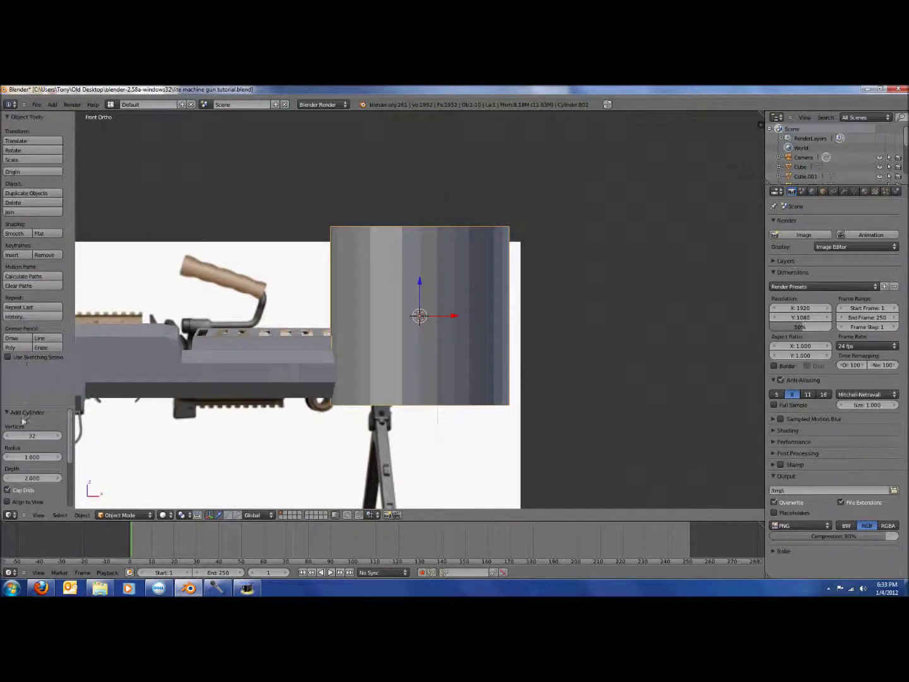
{"action": "type", "text": "8"}
{"action": "key", "text": "Return"}
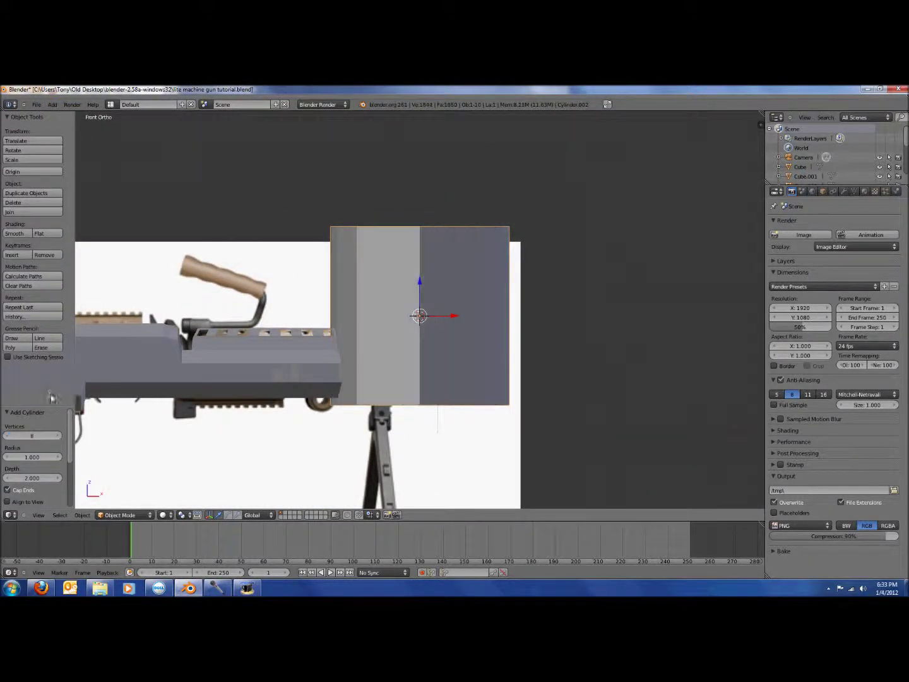
{"action": "type", "text": "tr90"}
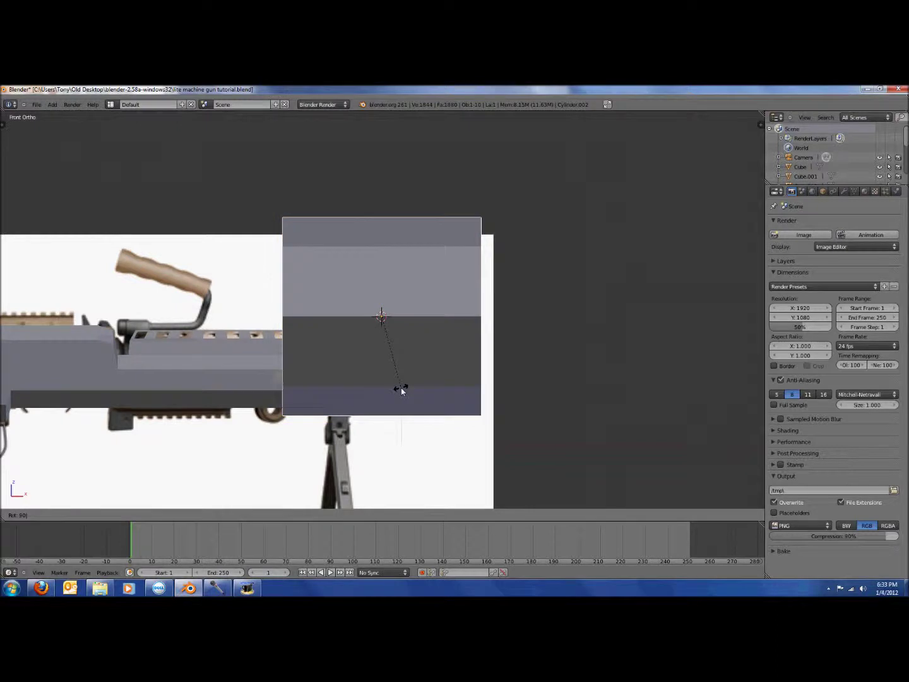
{"action": "key", "text": "Return"}
Scale the cylinder down to a barrel collar and position it around the barrel beneath the front sight.
{"action": "scroll", "coordinate": [401, 392], "scroll_direction": "up", "scroll_amount": 2}
{"action": "key", "text": "z"}
{"action": "key", "text": "s"}
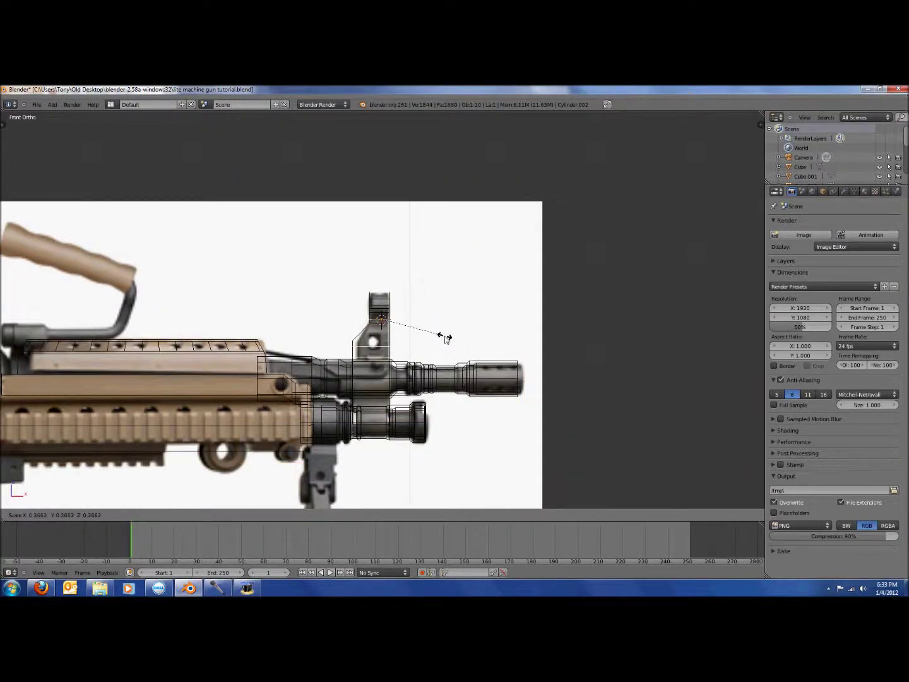
{"action": "left_click", "coordinate": [423, 409]}
{"action": "scroll", "coordinate": [423, 409], "scroll_direction": "up", "scroll_amount": 2}
{"action": "key", "text": "z"}
{"action": "key", "text": "s"}
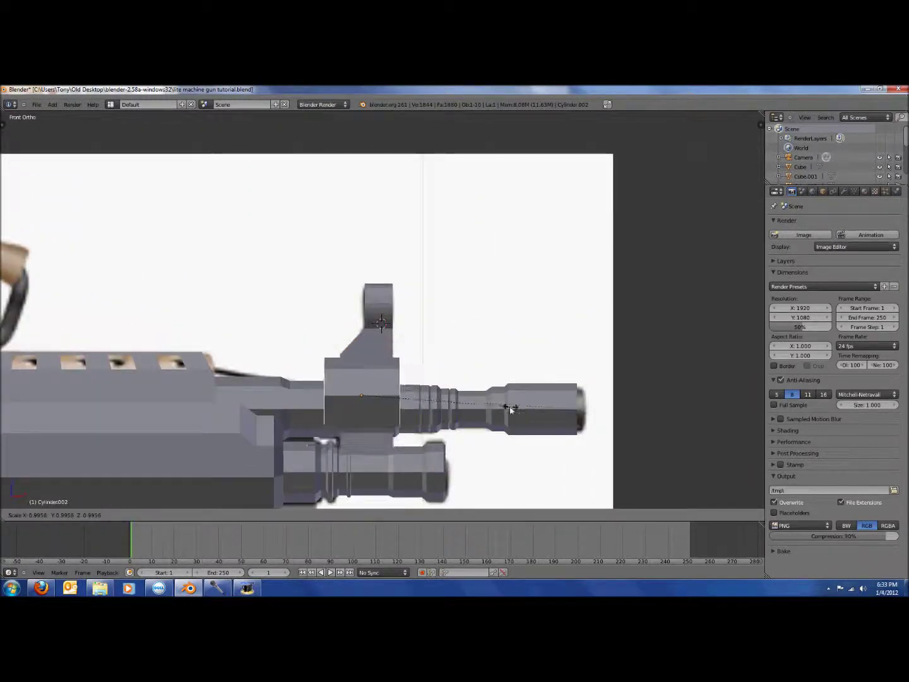
{"action": "left_click", "coordinate": [491, 414]}
{"action": "left_click", "coordinate": [491, 414]}
{"action": "key", "text": "g"}
{"action": "left_click", "coordinate": [493, 427]}
Extrude the collar's muzzle-side end slightly forward and scale the new ring to about 0.64 to form a taper.
{"action": "key", "text": "z"}
{"action": "scroll", "coordinate": [468, 420], "scroll_direction": "up", "scroll_amount": 3}
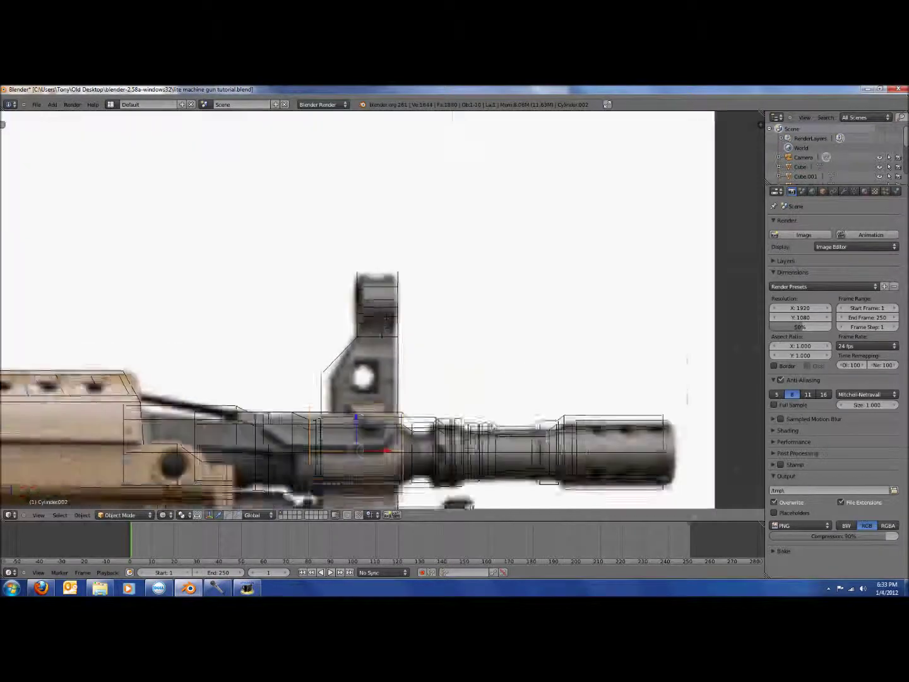
{"action": "key", "text": "Tab"}
{"action": "middle_click_drag", "start_coordinate": [393, 414], "coordinate": [392, 331], "text": "shift"}
{"action": "scroll", "coordinate": [393, 331], "scroll_direction": "up", "scroll_amount": 2}
{"action": "key", "text": "a"}
{"action": "key", "text": "b"}
{"action": "left_click_drag", "start_coordinate": [399, 333], "coordinate": [460, 504]}
{"action": "scroll", "coordinate": [476, 477], "scroll_direction": "down", "scroll_amount": 2}
{"action": "key", "text": "b"}
{"action": "key", "text": "Escape"}
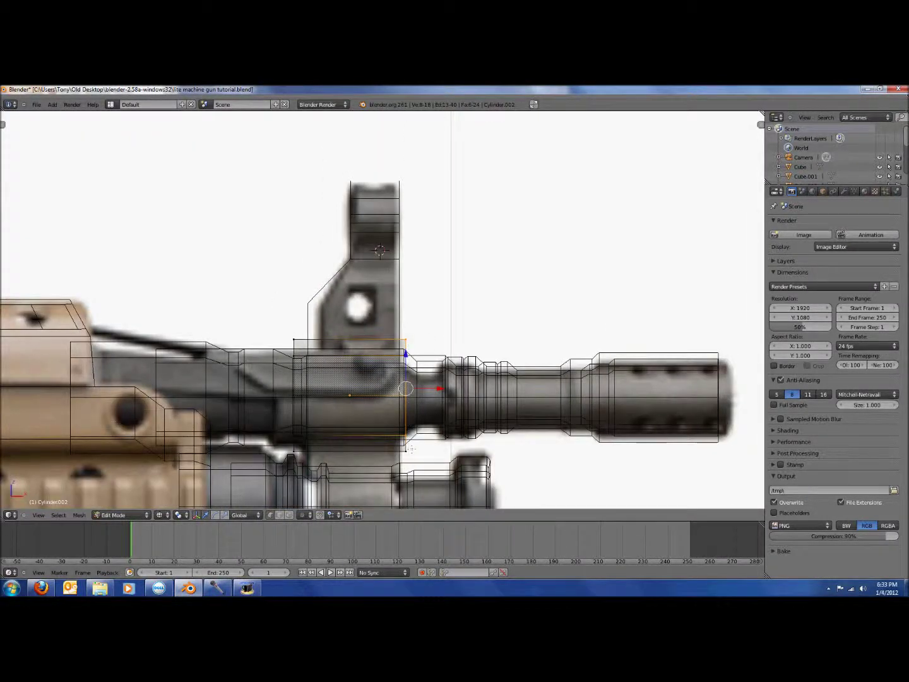
{"action": "key", "text": "e"}
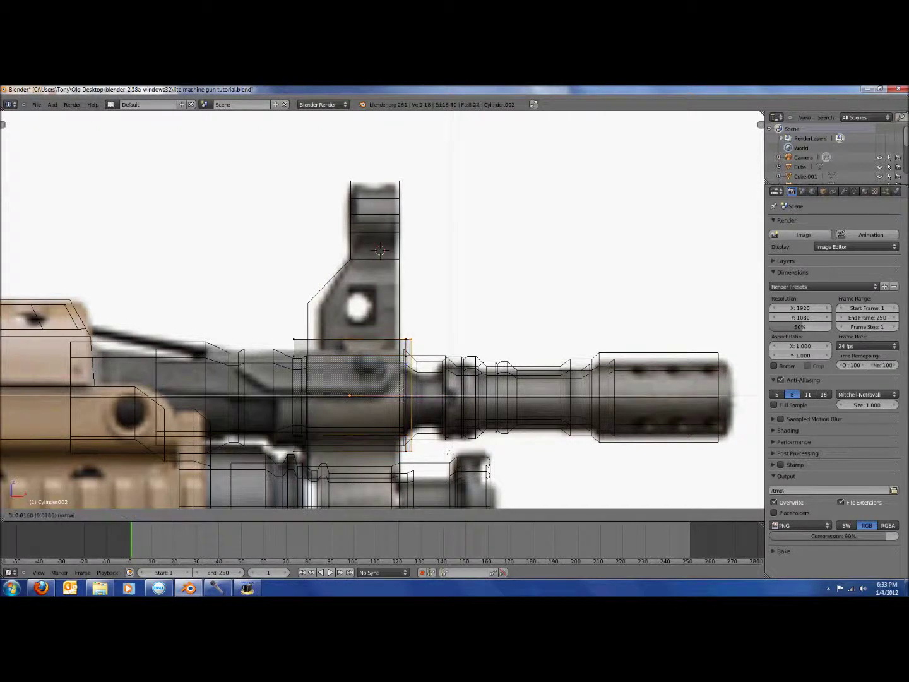
{"action": "key", "text": "s"}
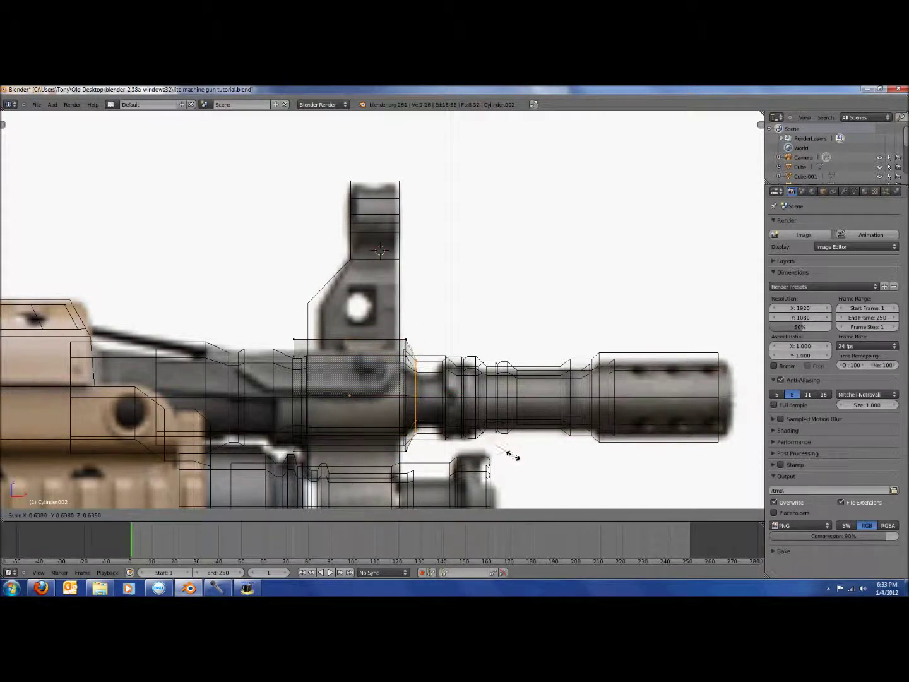
{"action": "left_click", "coordinate": [513, 456]}
Select the entire collar mesh, lower it slightly and scale it to about 0.97 to fit the barrel.
{"action": "key", "text": "z"}
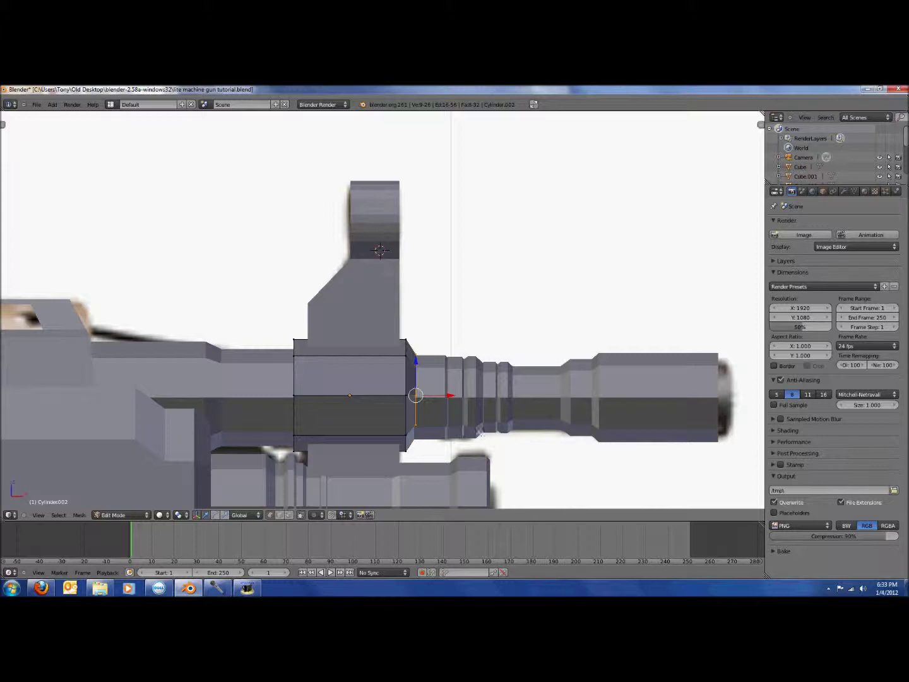
{"action": "key", "text": "l"}
{"action": "left_click_drag", "start_coordinate": [371, 363], "coordinate": [371, 369]}
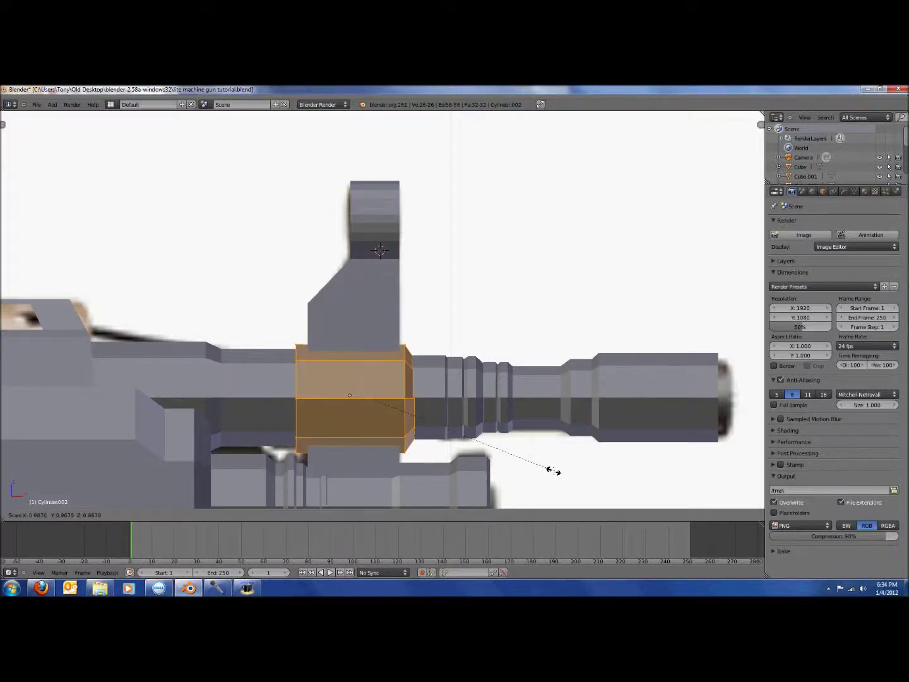
{"action": "key", "text": "a"}
{"action": "key", "text": "z"}
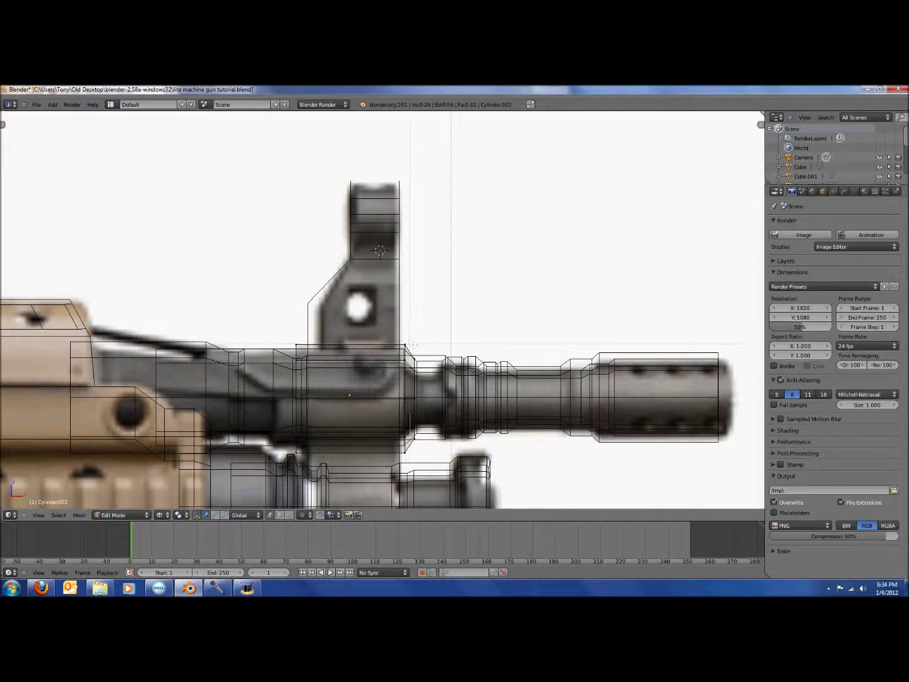
Resize the collar's muzzle-side end ring, extrude it slightly forward and scale the new ring down toward the barrel.
{"action": "left_click_drag", "start_coordinate": [437, 438], "coordinate": [438, 447]}
{"action": "key", "text": "s"}
{"action": "left_click", "coordinate": [459, 470]}
{"action": "key", "text": "e"}
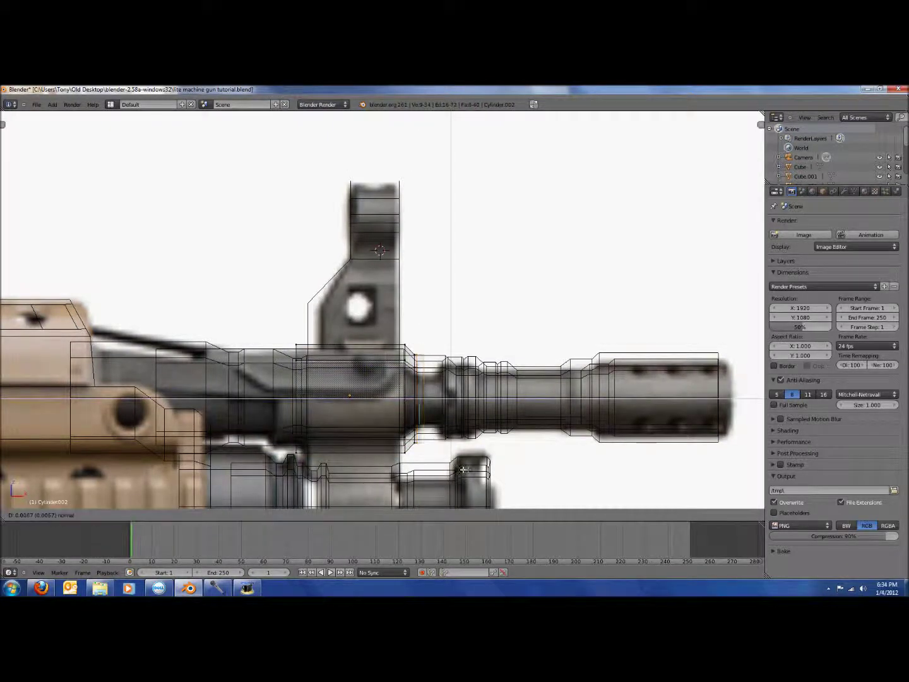
{"action": "left_click", "coordinate": [469, 470]}
{"action": "key", "text": "s"}
{"action": "left_click", "coordinate": [516, 463]}
{"action": "key", "text": "z"}
{"action": "key", "text": "z"}
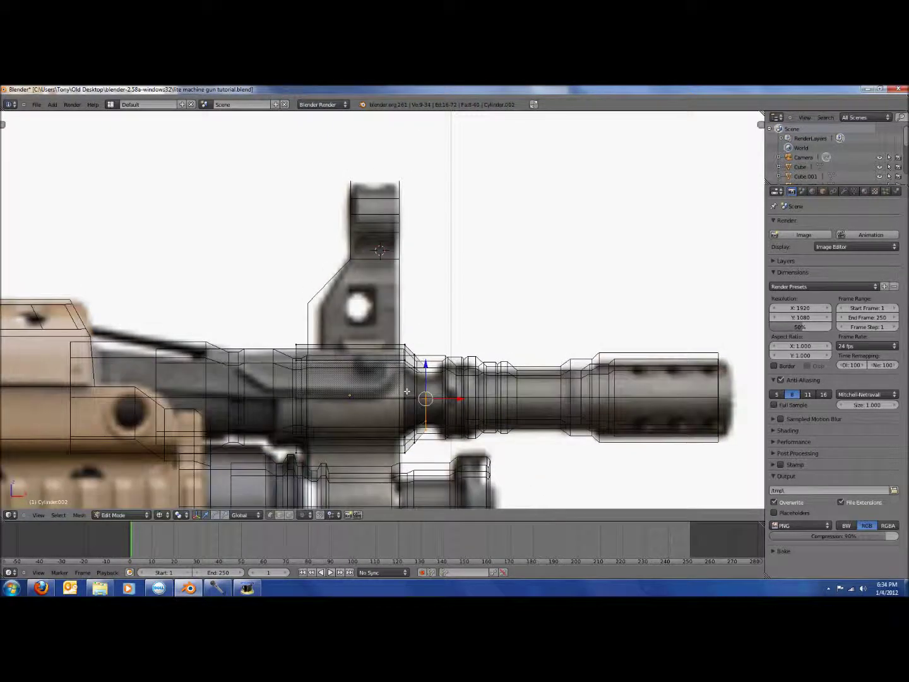
Extrude the collar's rear end backward in two short sections, scaling the last ring to about 0.92.
{"action": "key", "text": "a"}
{"action": "key", "text": "b"}
{"action": "left_click_drag", "start_coordinate": [276, 306], "coordinate": [387, 471]}
{"action": "key", "text": "e"}
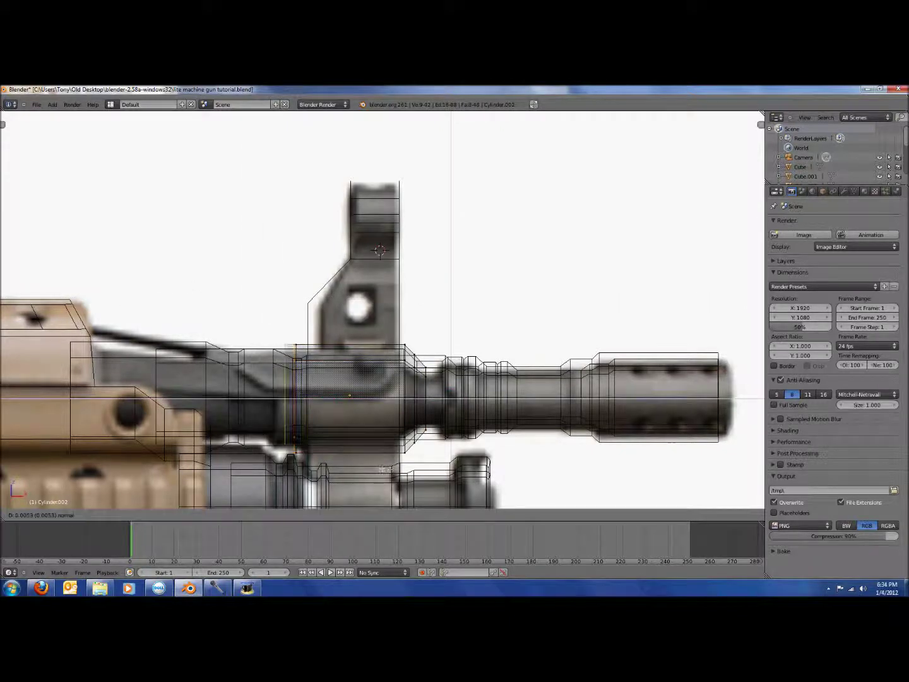
{"action": "left_click", "coordinate": [377, 468]}
{"action": "key", "text": "e"}
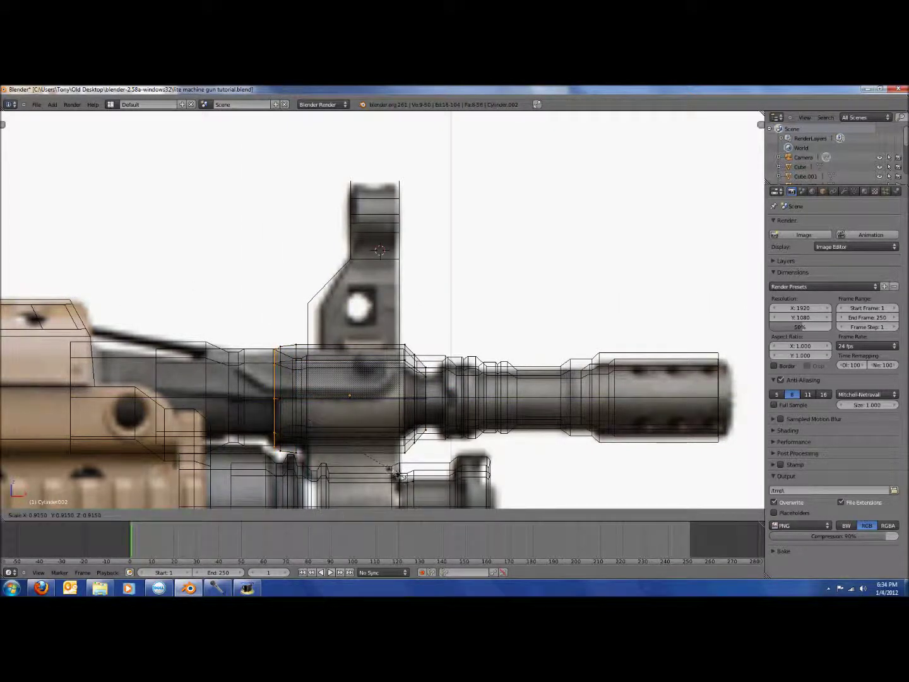
{"action": "left_click", "coordinate": [397, 474]}
Return the collar to solid shading in Object Mode and apply Smooth shading to it.
{"action": "key", "text": "z"}
{"action": "key", "text": "Tab"}
{"action": "scroll", "coordinate": [406, 466], "scroll_direction": "down", "scroll_amount": 3}
{"action": "middle_click_drag", "start_coordinate": [451, 439], "coordinate": [412, 457]}
{"action": "key", "text": "KP_3"}
{"action": "scroll", "coordinate": [420, 451], "scroll_direction": "up", "scroll_amount": 3}
{"action": "key", "text": "Tab"}
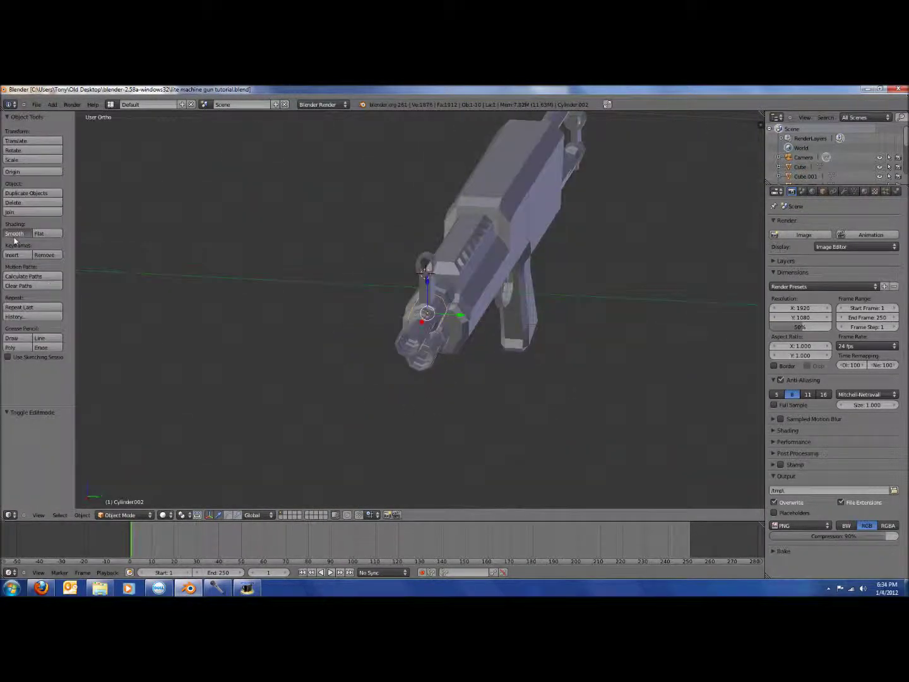
{"action": "left_click", "coordinate": [15, 234]}
{"action": "key", "text": "t"}
Save the scene over lite machine gun tutorial.blend with the barrel collar included.
{"action": "scroll", "coordinate": [398, 288], "scroll_direction": "down", "scroll_amount": 4}
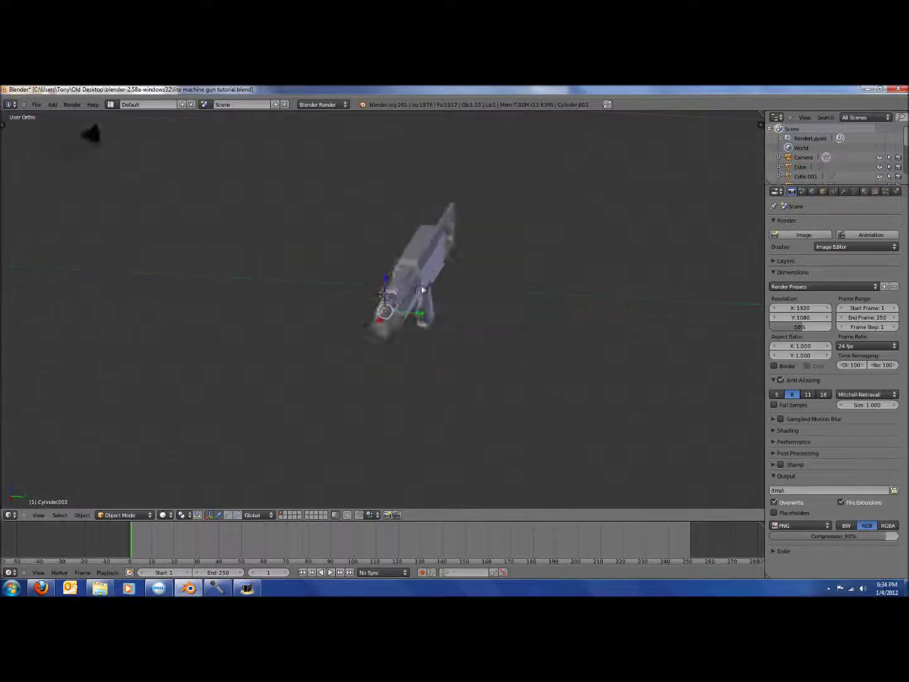
{"action": "middle_click_drag", "start_coordinate": [395, 288], "coordinate": [434, 293]}
{"action": "key", "text": "KP_1"}
{"action": "scroll", "coordinate": [434, 293], "scroll_direction": "up", "scroll_amount": 4}
{"action": "key", "text": "ctrl+s"}
{"action": "left_click", "coordinate": [406, 302]}
{"action": "scroll", "coordinate": [497, 138], "scroll_direction": "down", "scroll_amount": 2}
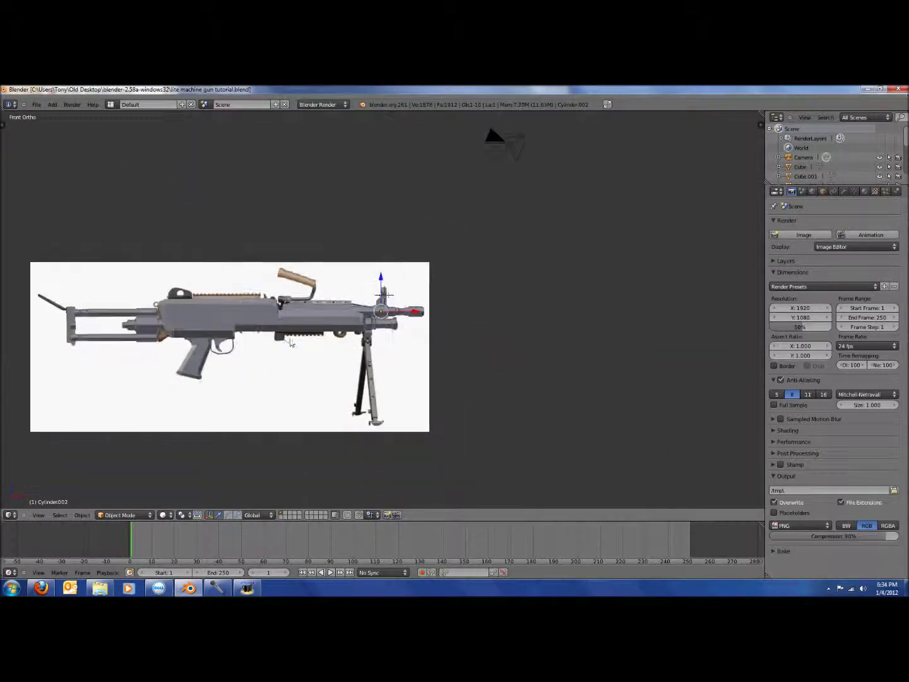
{"action": "middle_click_drag", "start_coordinate": [497, 138], "coordinate": [646, 116], "text": "shift"}
{"action": "scroll", "coordinate": [456, 333], "scroll_direction": "up", "scroll_amount": 2}
{"action": "scroll", "coordinate": [470, 324], "scroll_direction": "down", "scroll_amount": 1}
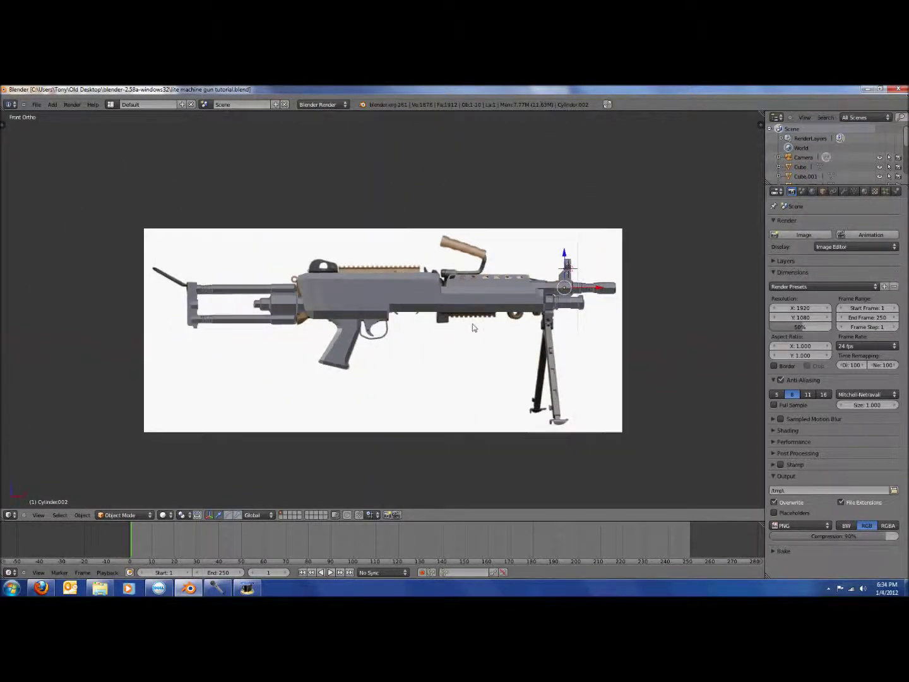